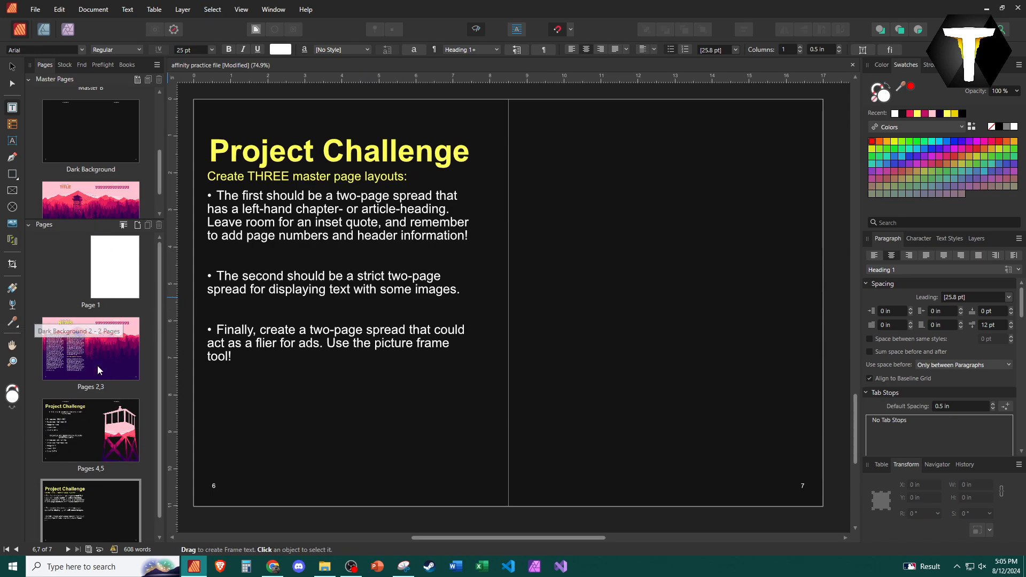
Open the spread for pages 6 and 7 and read its Project Challenge instructions close up.
{"action": "scroll", "coordinate": [98, 374], "scroll_direction": "down", "scroll_amount": 1}
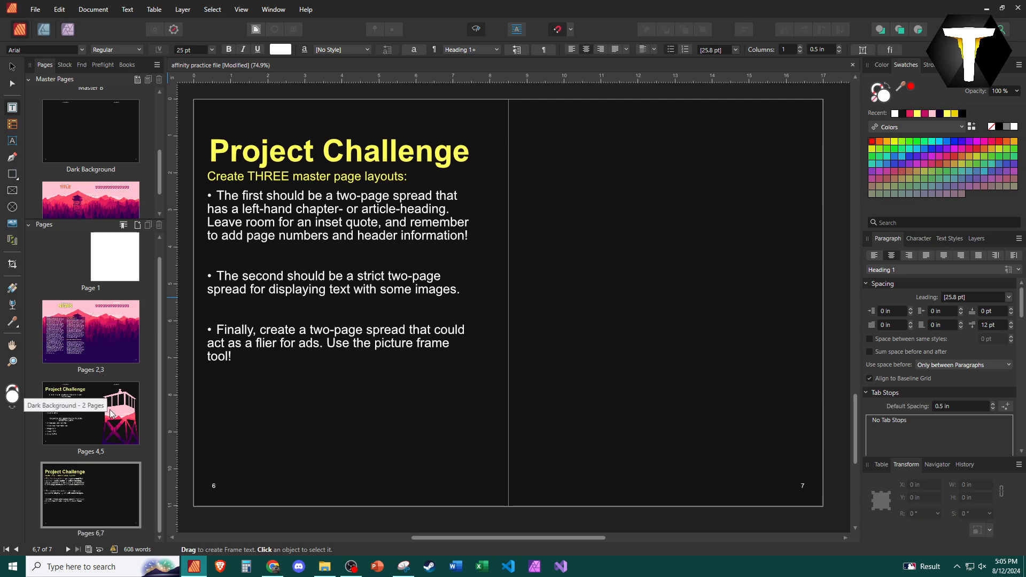
{"action": "left_click", "coordinate": [95, 489]}
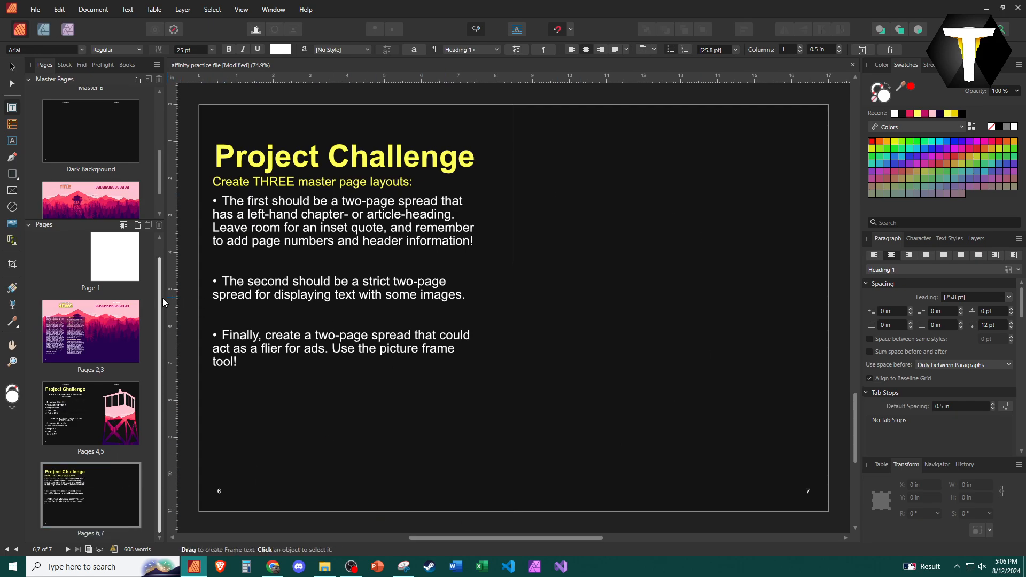
{"action": "left_click_drag", "start_coordinate": [163, 302], "coordinate": [128, 302]}
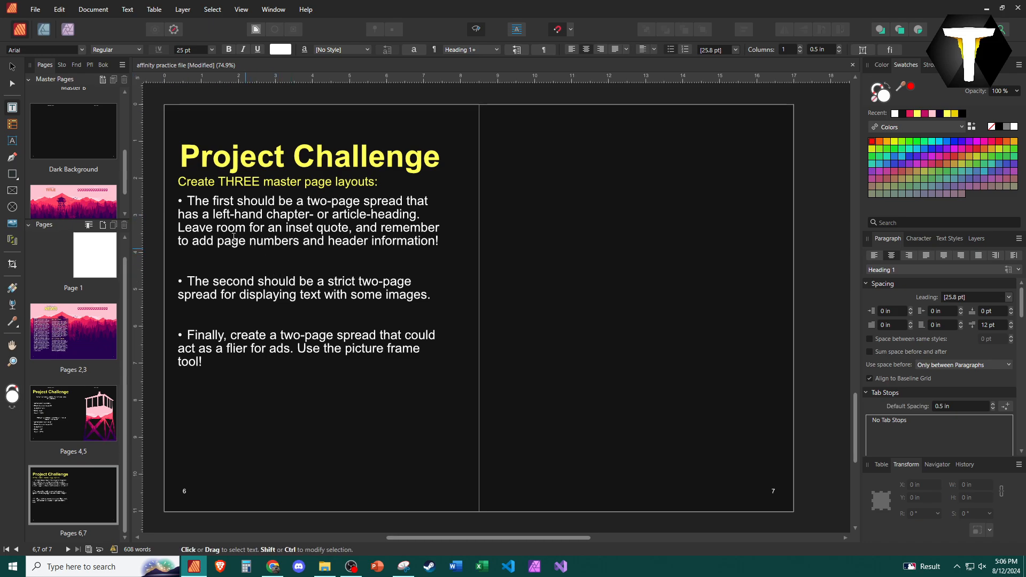
{"action": "left_click_drag", "start_coordinate": [179, 201], "coordinate": [347, 369]}
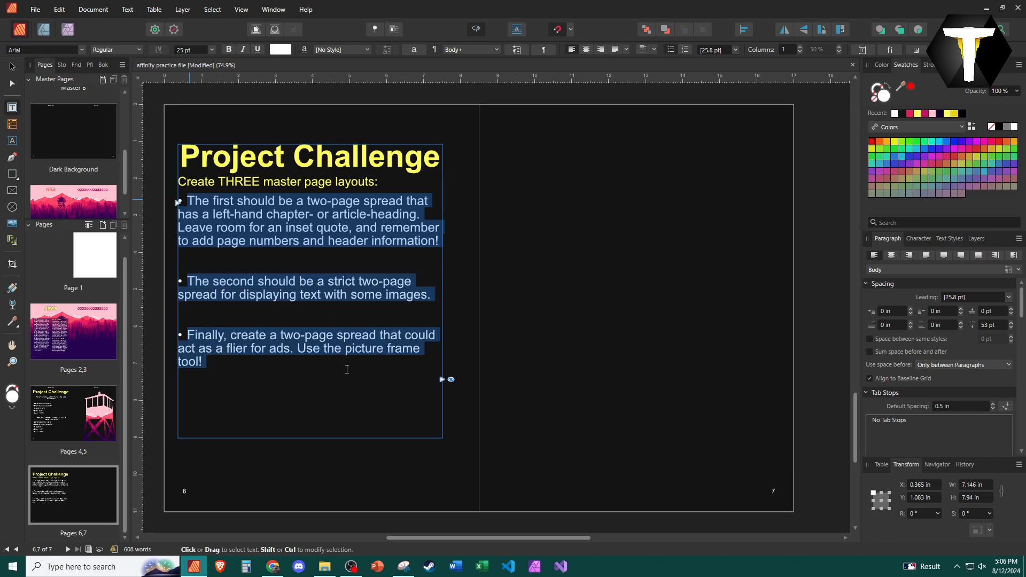
{"action": "scroll", "coordinate": [350, 374], "scroll_direction": "up", "scroll_amount": 2}
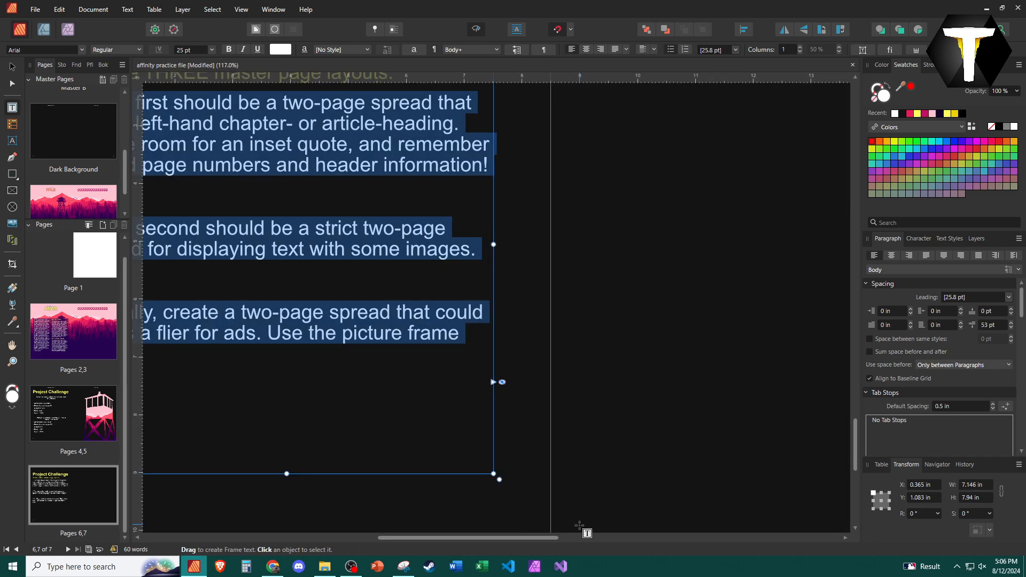
{"action": "left_click_drag", "start_coordinate": [551, 539], "coordinate": [479, 543]}
{"action": "scroll", "coordinate": [500, 485], "scroll_direction": "up", "scroll_amount": 4}
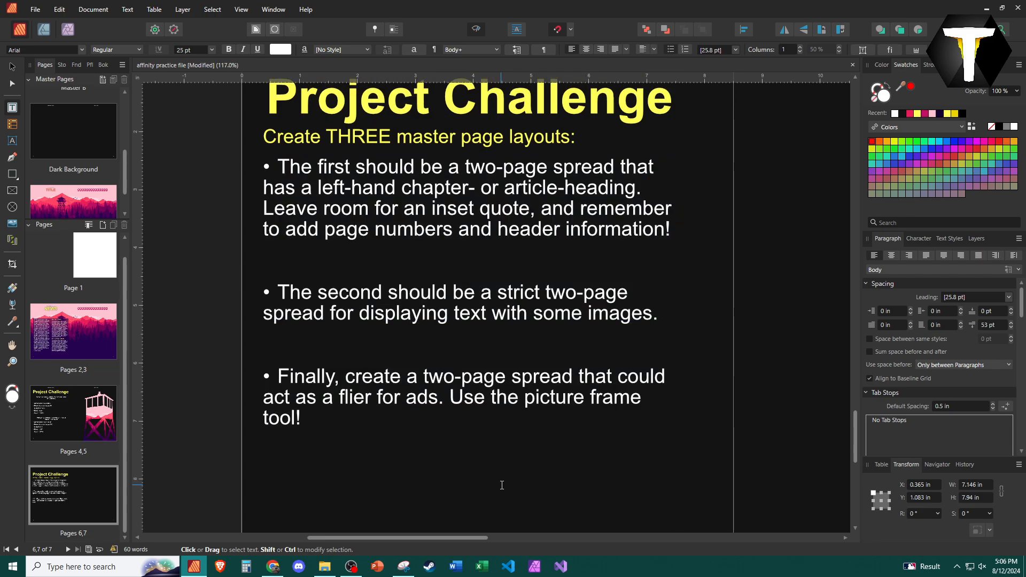
{"action": "left_click", "coordinate": [760, 446]}
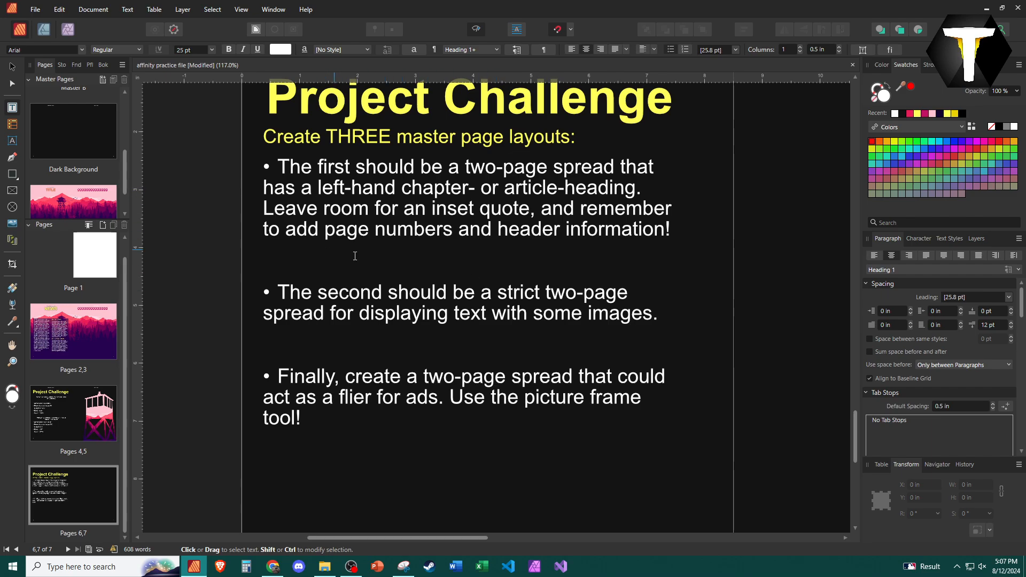
Review the first and third master page requirements individually, and check the whole spread again.
{"action": "left_click", "coordinate": [437, 191]}
{"action": "triple_click", "coordinate": [438, 192]}
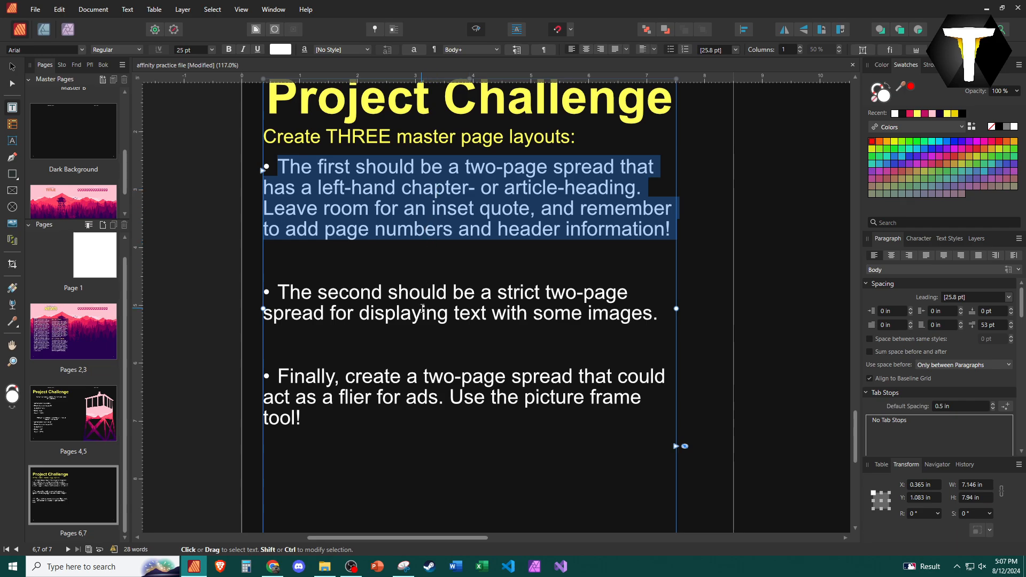
{"action": "triple_click", "coordinate": [445, 398]}
{"action": "left_click", "coordinate": [443, 419]}
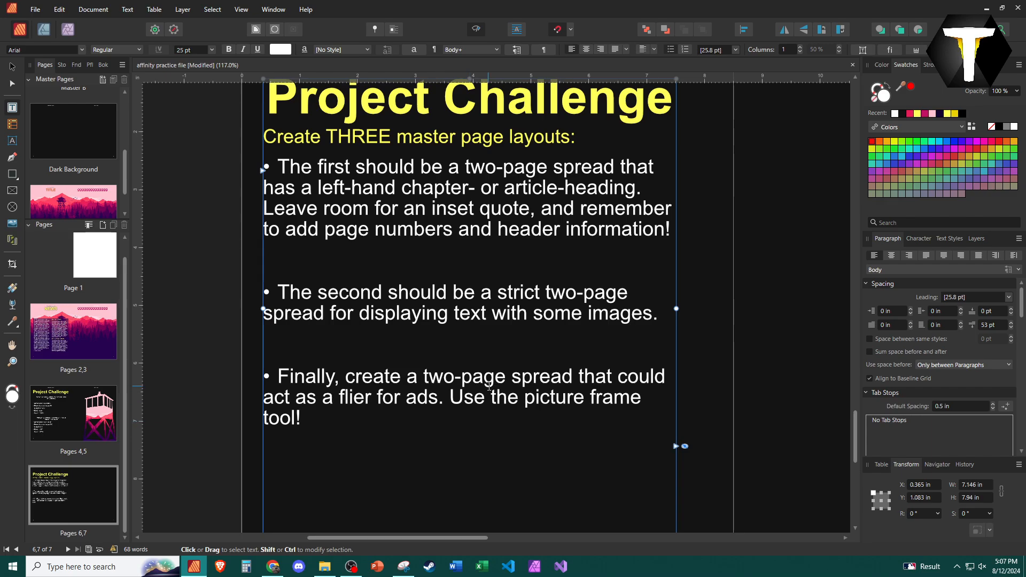
{"action": "scroll", "coordinate": [489, 385], "scroll_direction": "down", "scroll_amount": 2}
{"action": "scroll", "coordinate": [471, 498], "scroll_direction": "down", "scroll_amount": 3}
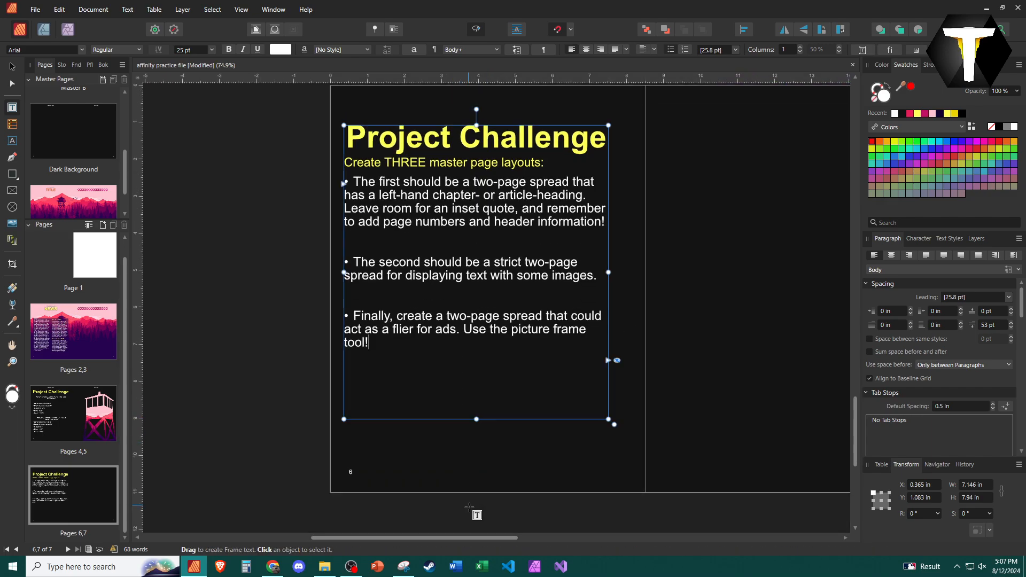
{"action": "left_click_drag", "start_coordinate": [481, 537], "coordinate": [562, 543]}
{"action": "scroll", "coordinate": [545, 485], "scroll_direction": "up", "scroll_amount": 1}
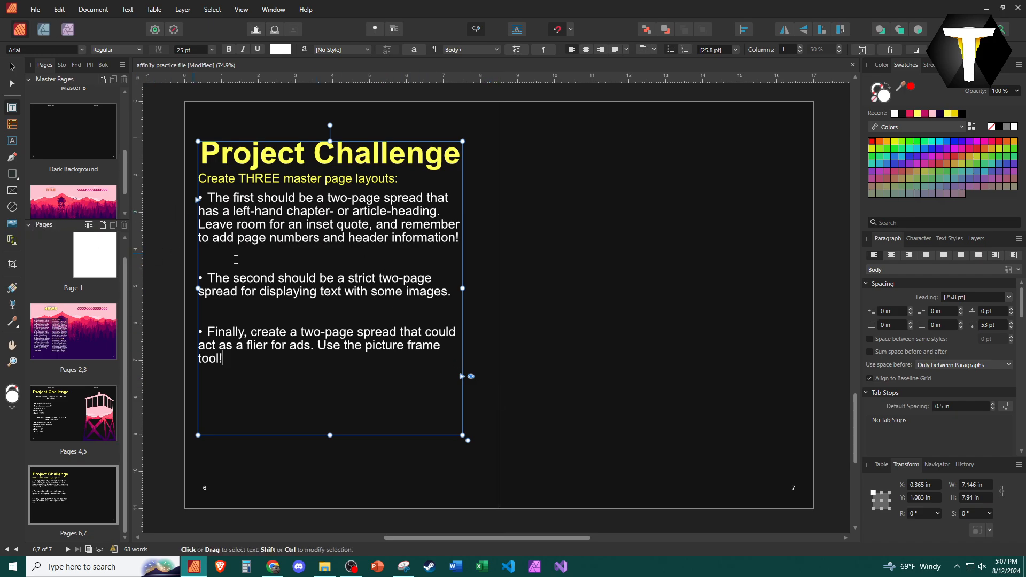
{"action": "left_click", "coordinate": [16, 71]}
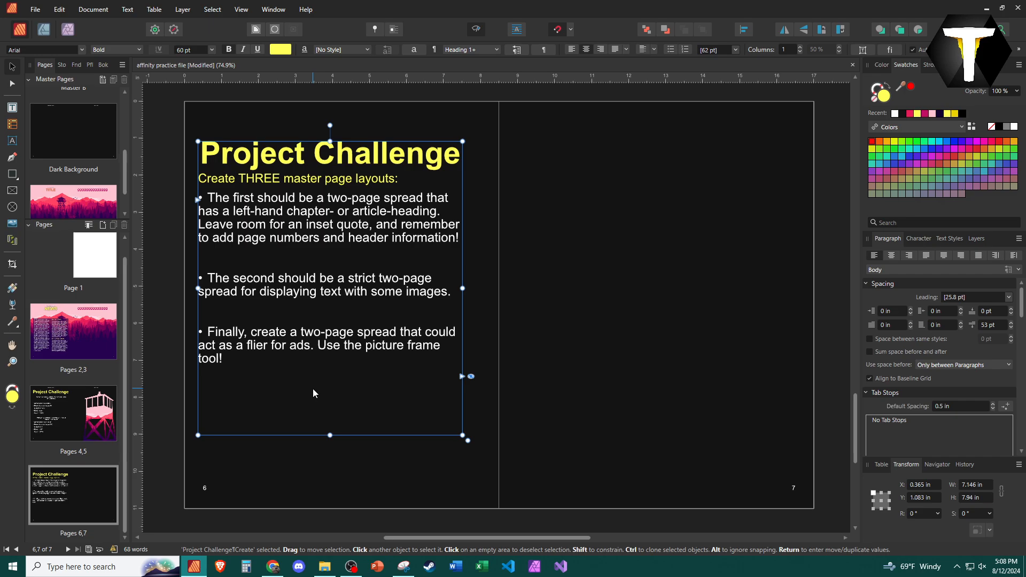
{"action": "left_click", "coordinate": [499, 378]}
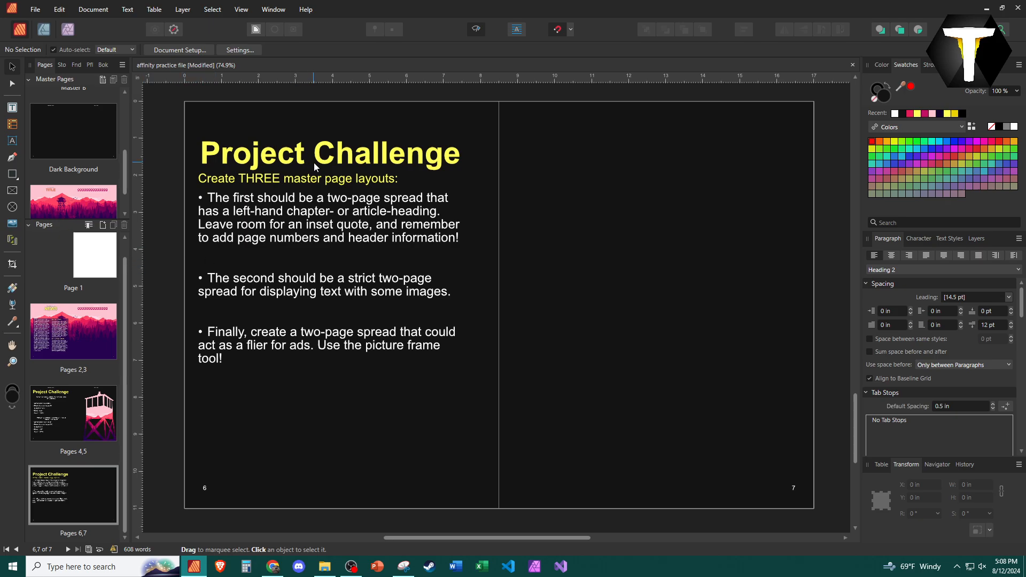
Add a facing Letter-size master page named "Project Challenge Master 1".
{"action": "left_click", "coordinate": [27, 225]}
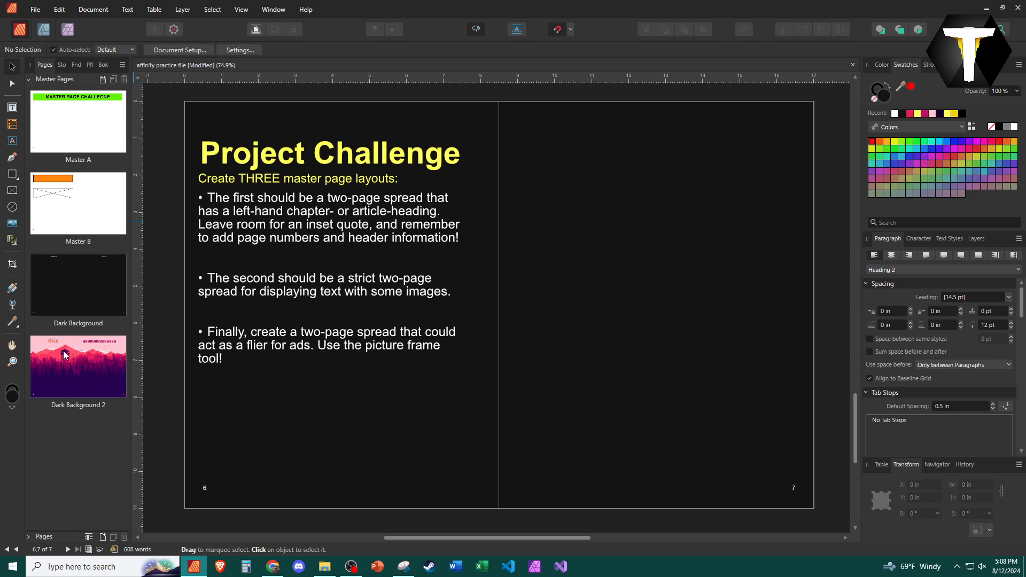
{"action": "left_click", "coordinate": [73, 277]}
{"action": "right_click", "coordinate": [76, 272]}
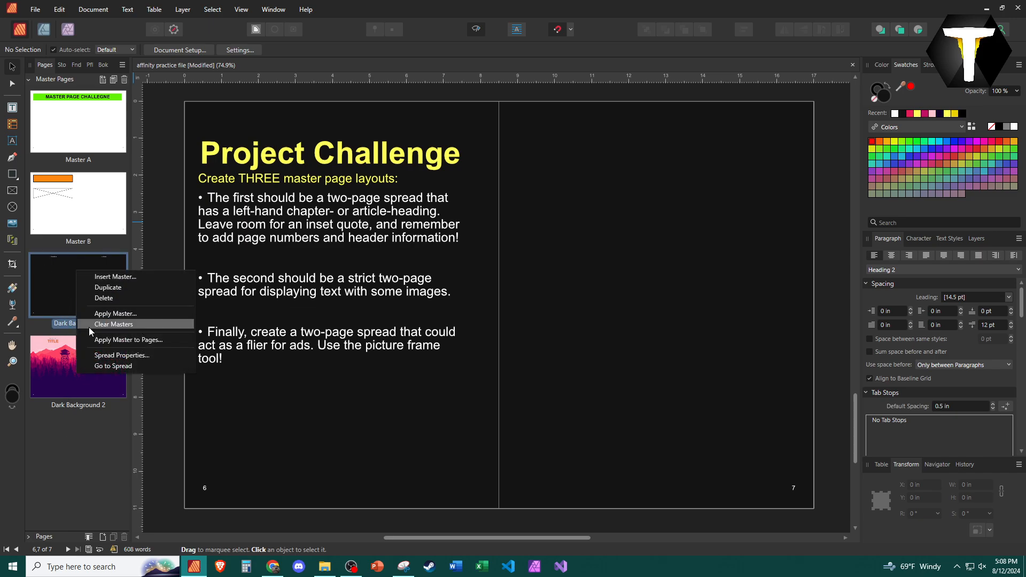
{"action": "right_click", "coordinate": [83, 468]}
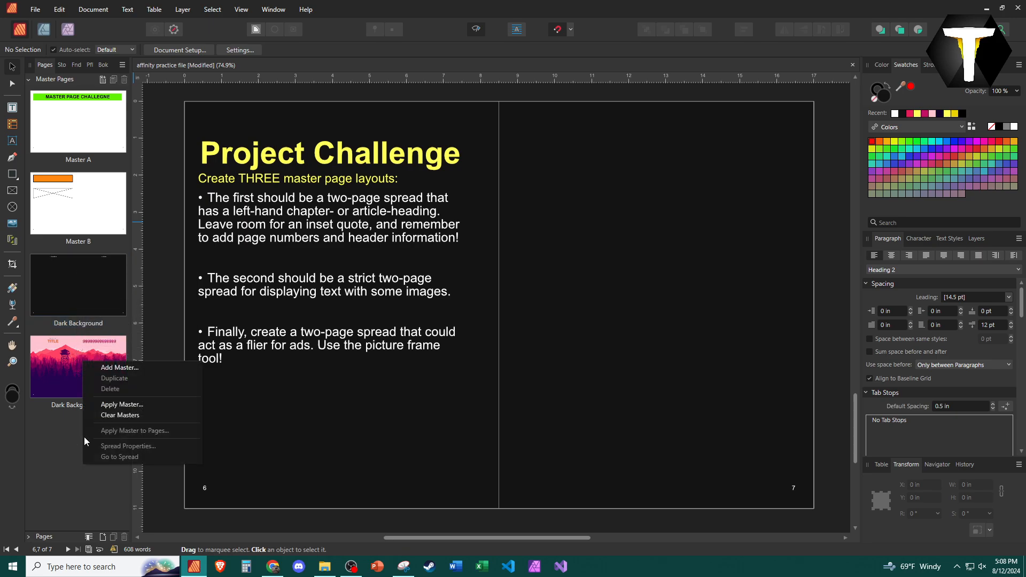
{"action": "left_click", "coordinate": [149, 365]}
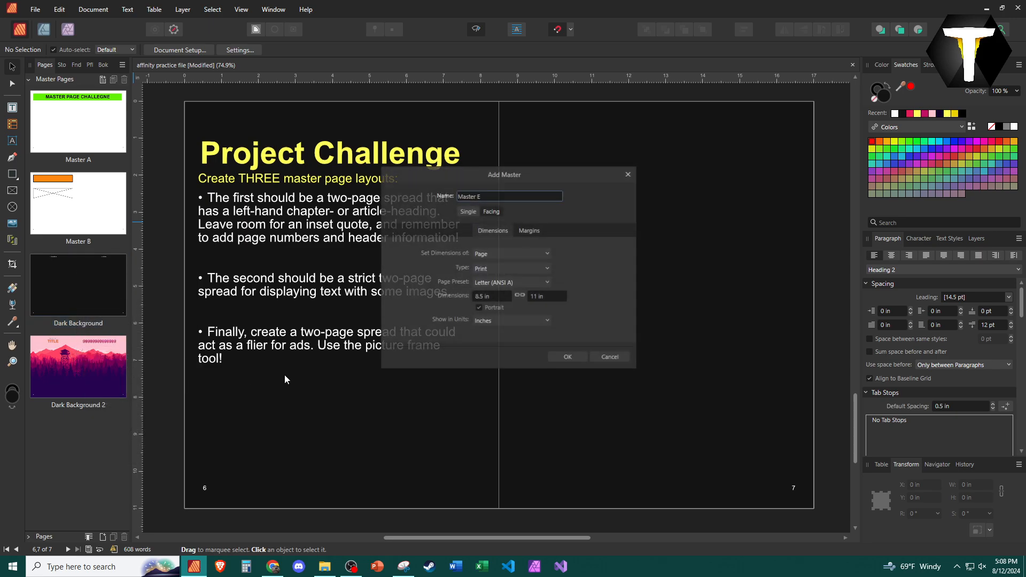
{"action": "triple_click", "coordinate": [513, 194]}
{"action": "type", "text": "Project"}
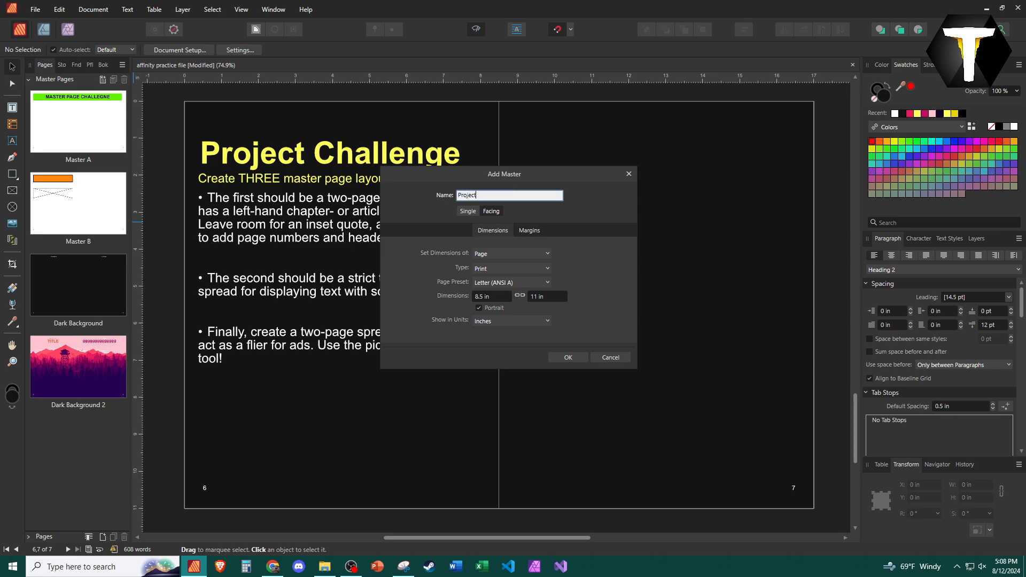
{"action": "type", "text": " Challenge Master 1"}
{"action": "key", "text": "Tab"}
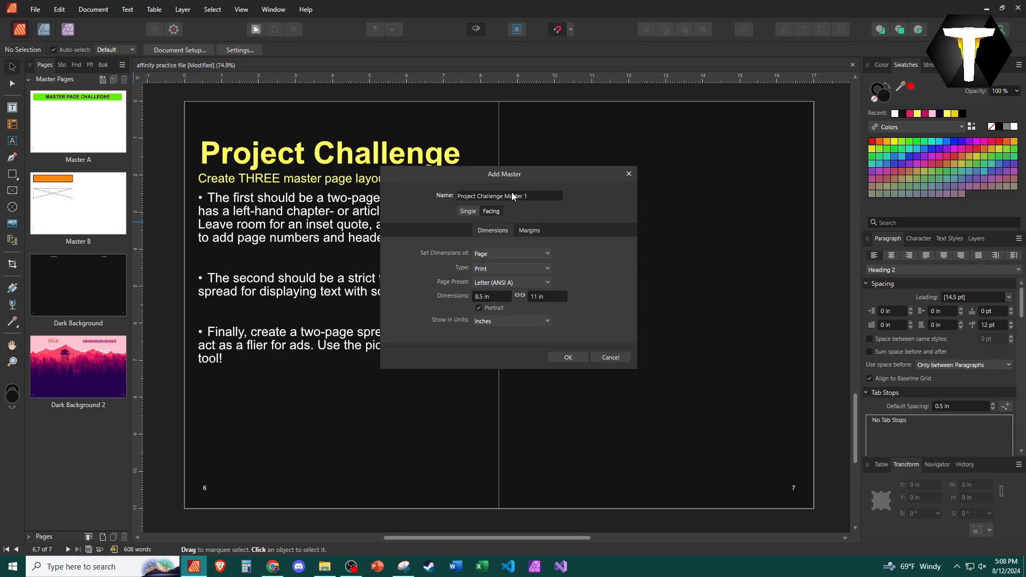
{"action": "left_click", "coordinate": [563, 359]}
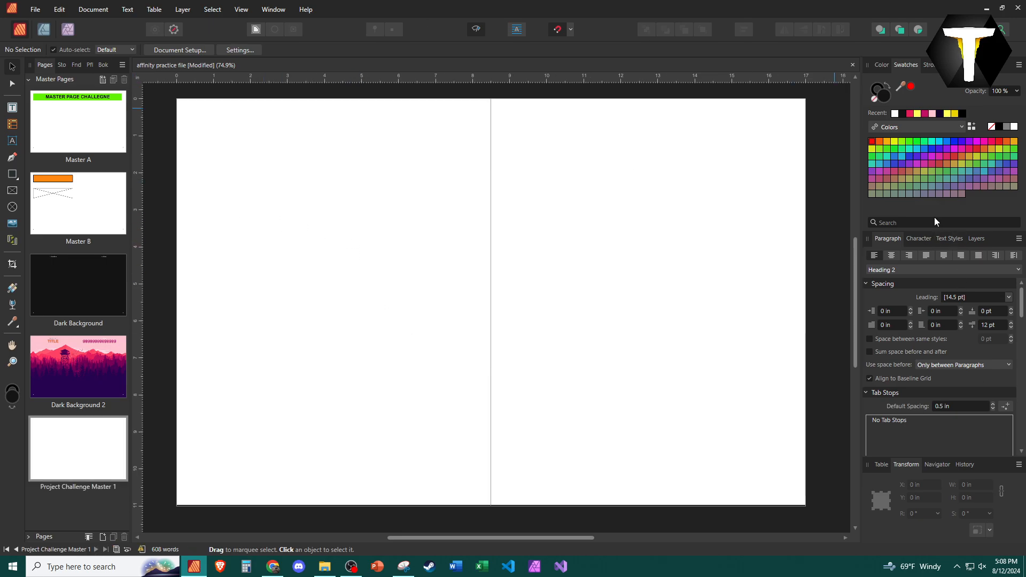
Cover the new master spread and its bleed with a dark rectangle measuring 17.25 by 11.25 in.
{"action": "left_click", "coordinate": [14, 289]}
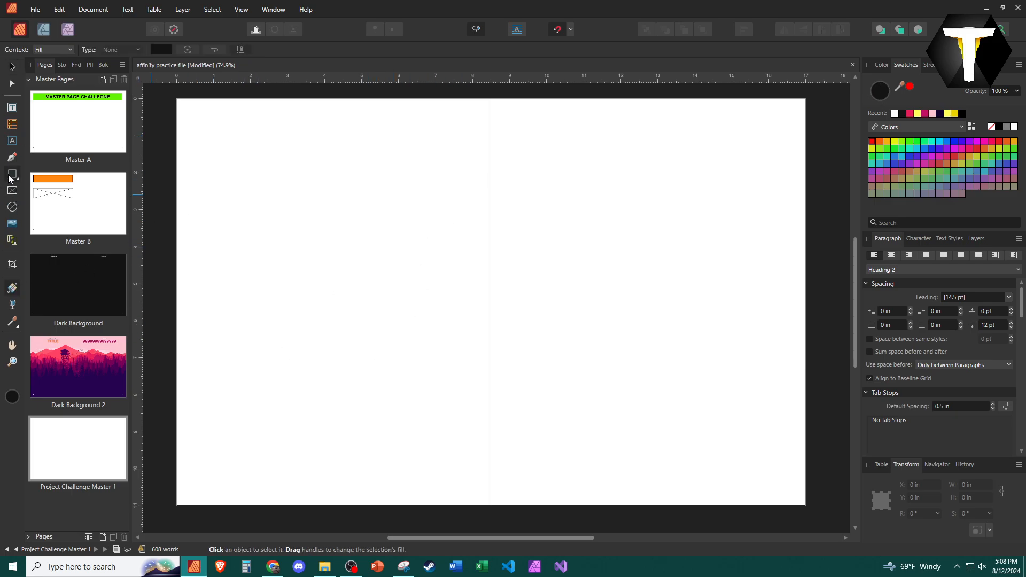
{"action": "left_click", "coordinate": [13, 174]}
{"action": "left_click", "coordinate": [37, 172]}
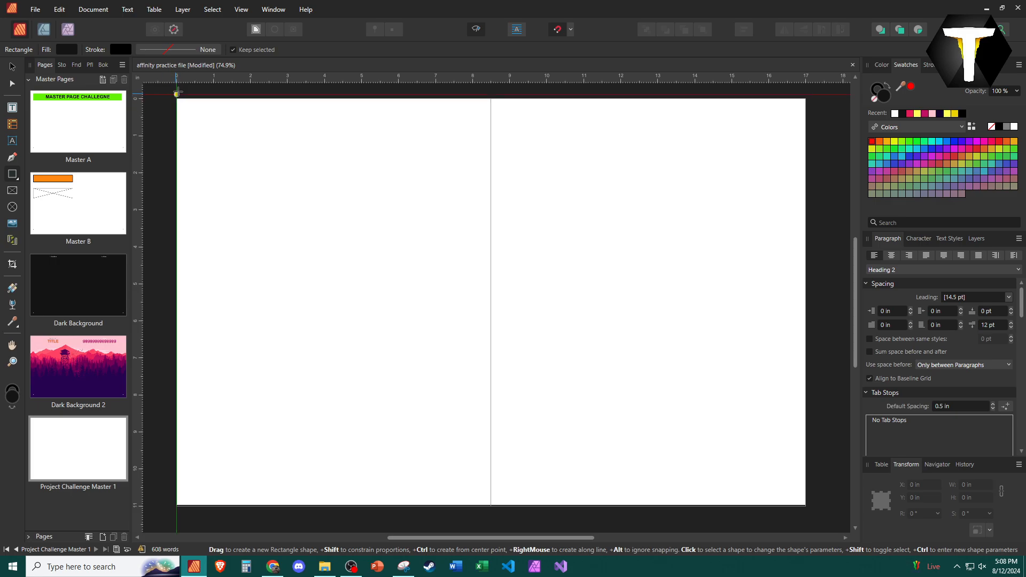
{"action": "left_click", "coordinate": [477, 30]}
{"action": "left_click_drag", "start_coordinate": [171, 99], "coordinate": [807, 511]}
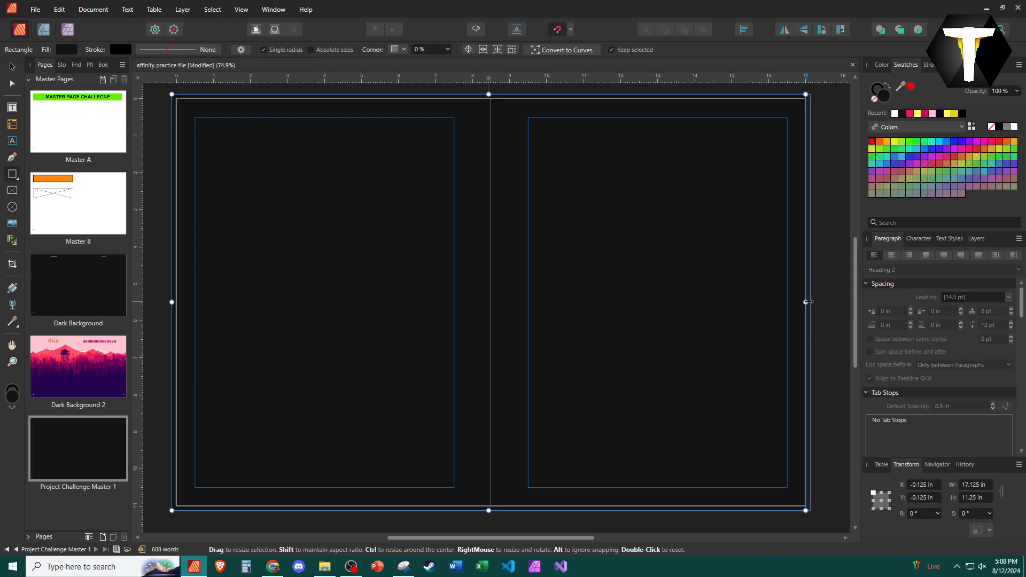
{"action": "left_click_drag", "start_coordinate": [805, 302], "coordinate": [810, 302]}
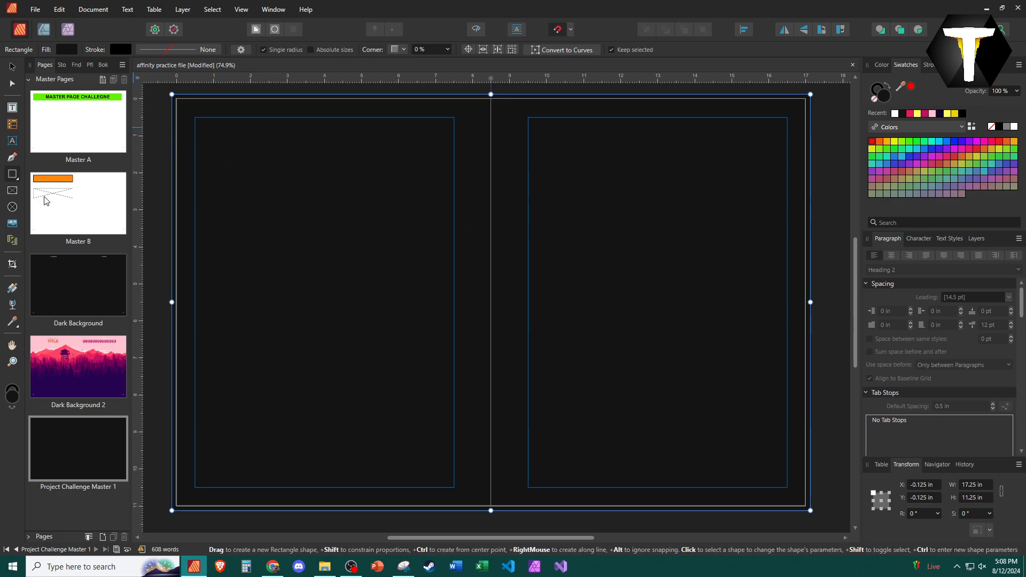
{"action": "left_click", "coordinate": [163, 126]}
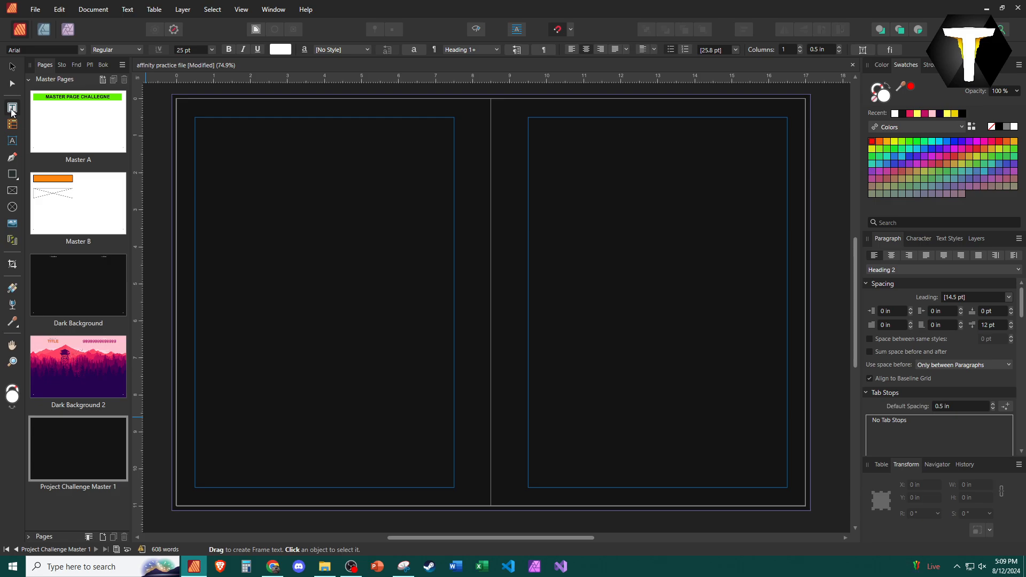
Add a text frame of about 0.62 by 0.64 in at the left page's lower-left margin corner, using Heading 2 style.
{"action": "left_click_drag", "start_coordinate": [195, 464], "coordinate": [219, 488]}
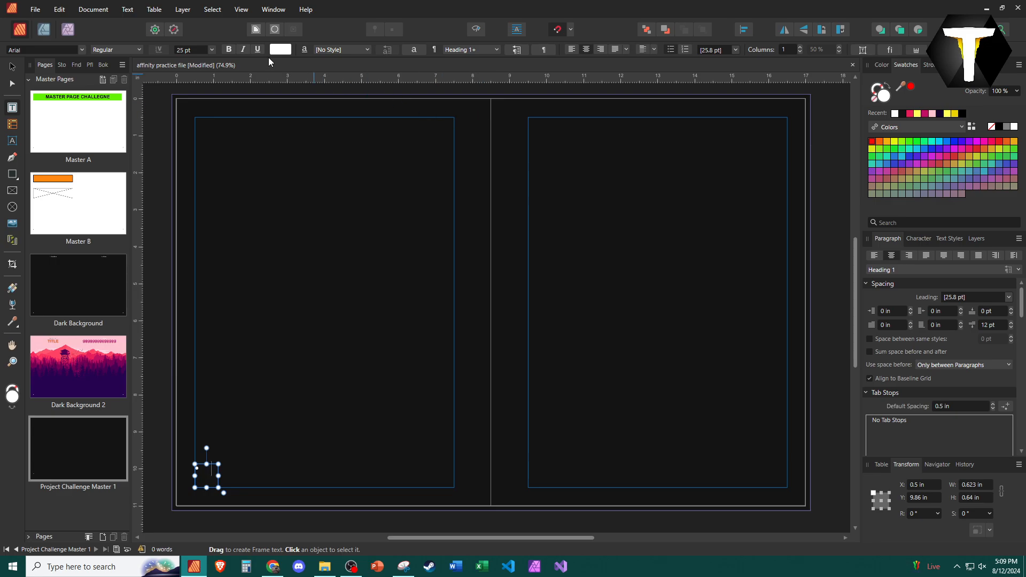
{"action": "key", "text": "BackSpace"}
{"action": "left_click", "coordinate": [949, 238]}
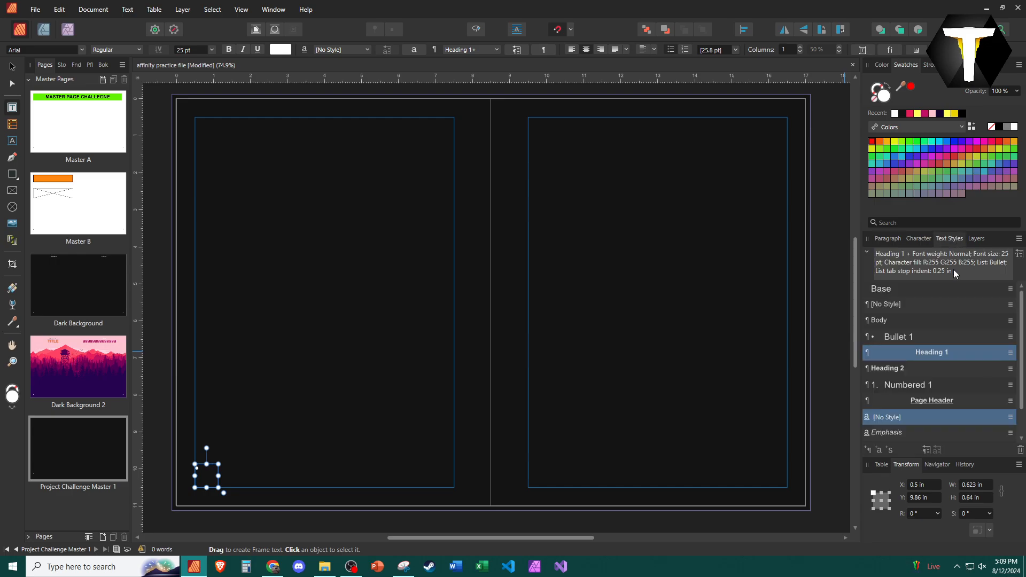
{"action": "left_click", "coordinate": [913, 370]}
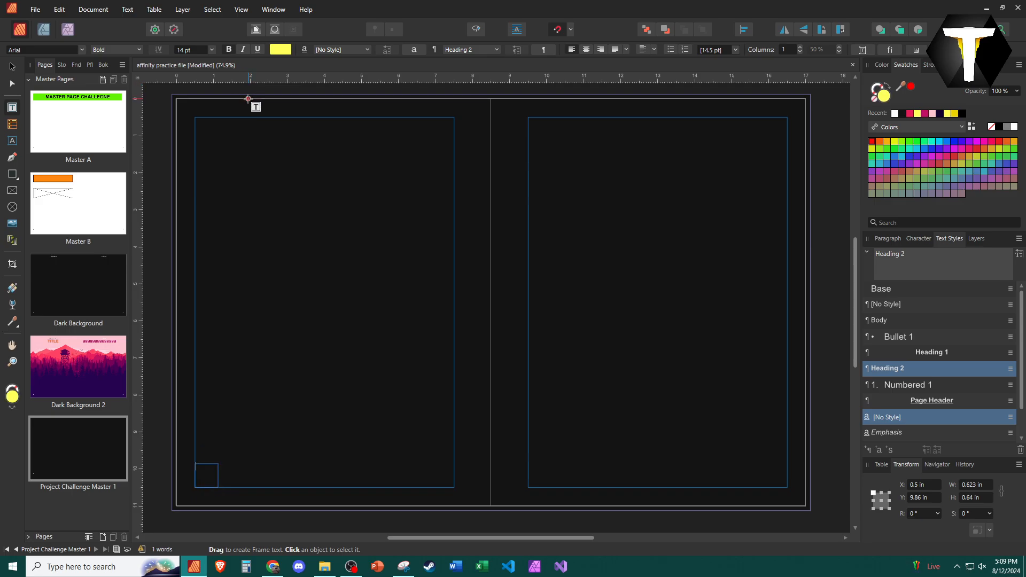
Align the small frame's text to its bottom edge and insert a Page Number field in it.
{"action": "left_click", "coordinate": [626, 54]}
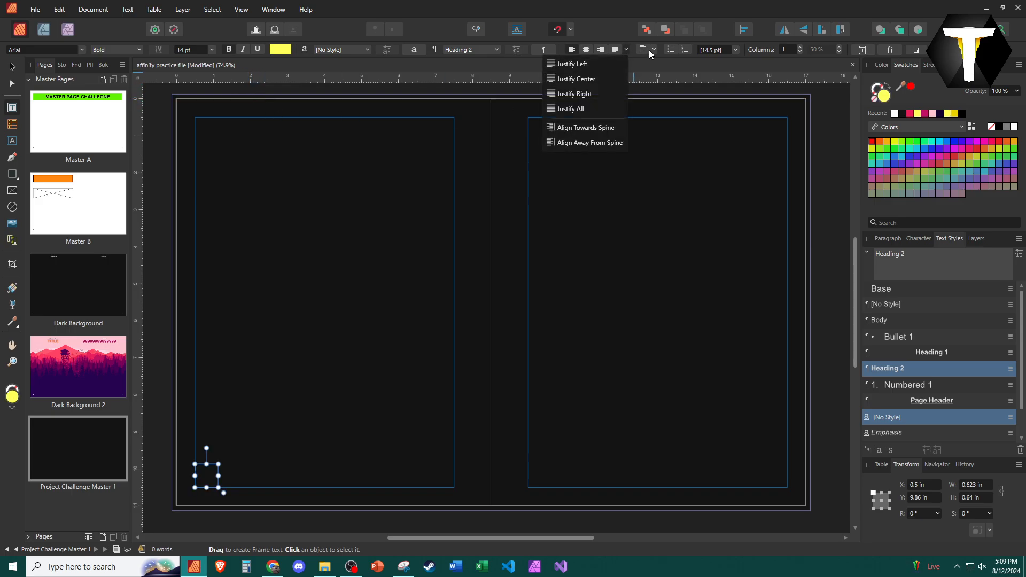
{"action": "left_click", "coordinate": [654, 49]}
{"action": "left_click", "coordinate": [632, 86]}
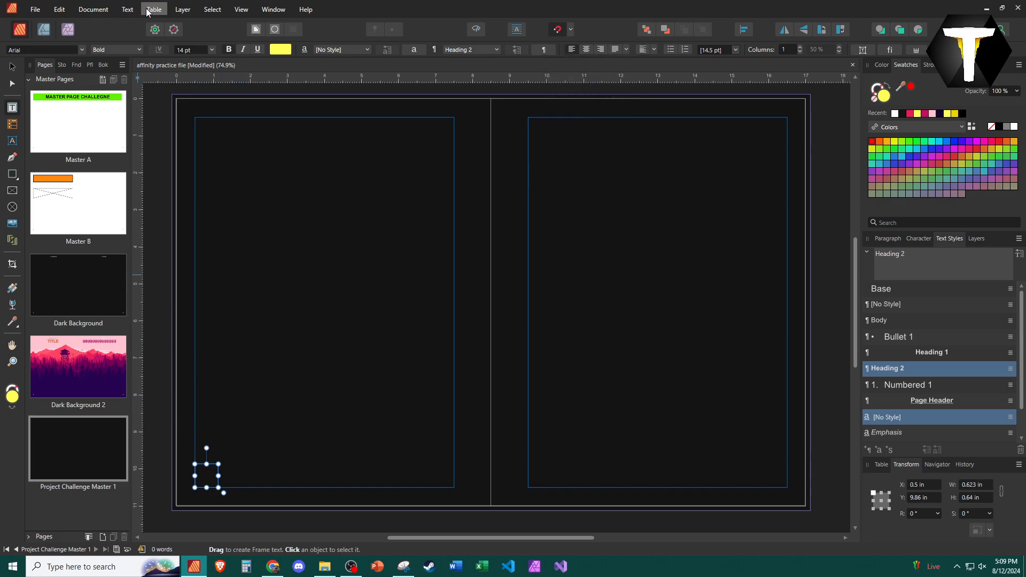
{"action": "left_click", "coordinate": [127, 10]}
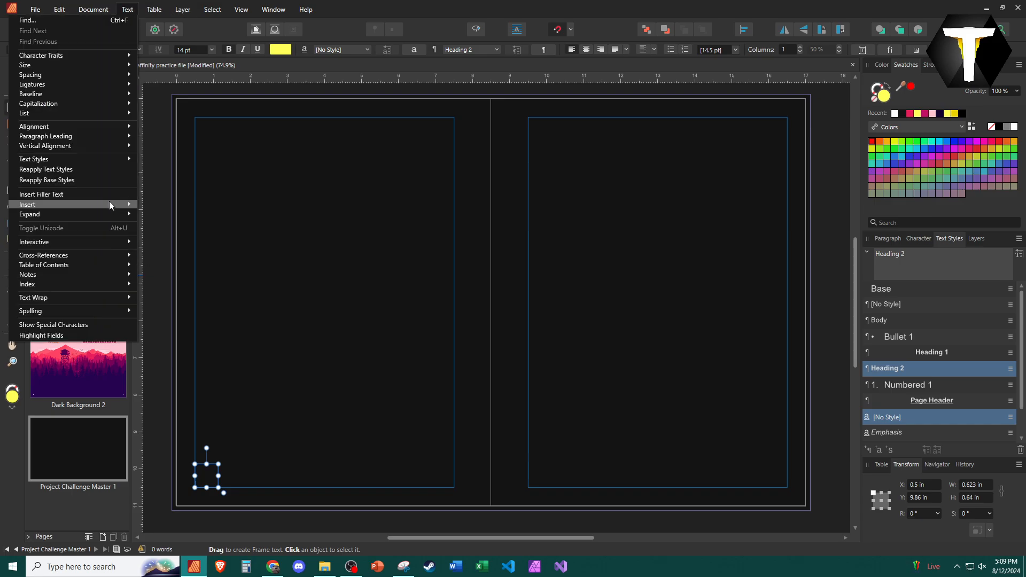
{"action": "mouse_move", "coordinate": [110, 202]}
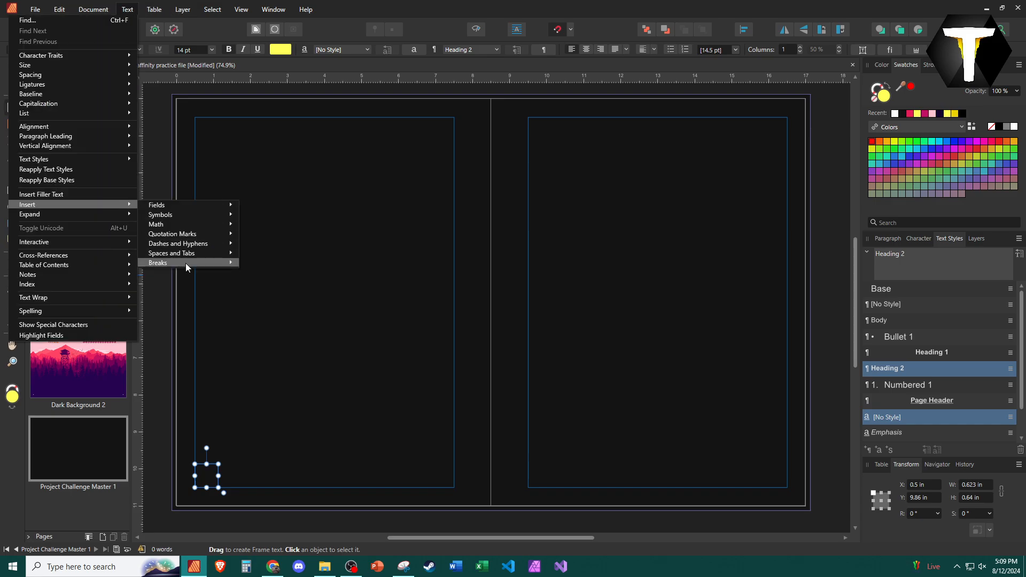
{"action": "mouse_move", "coordinate": [166, 205]}
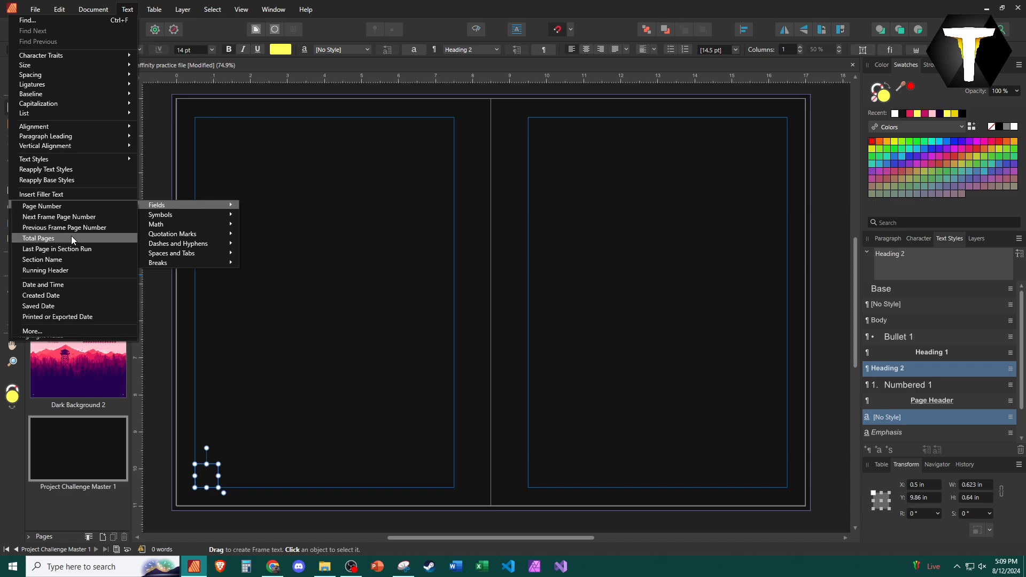
{"action": "left_click", "coordinate": [75, 214]}
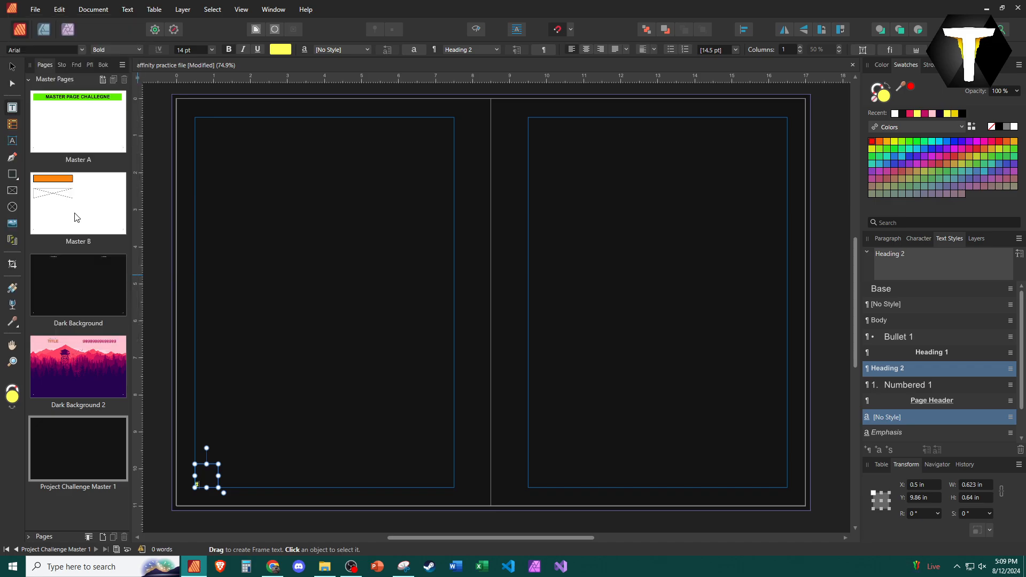
{"action": "left_click", "coordinate": [151, 436]}
{"action": "left_click", "coordinate": [10, 69]}
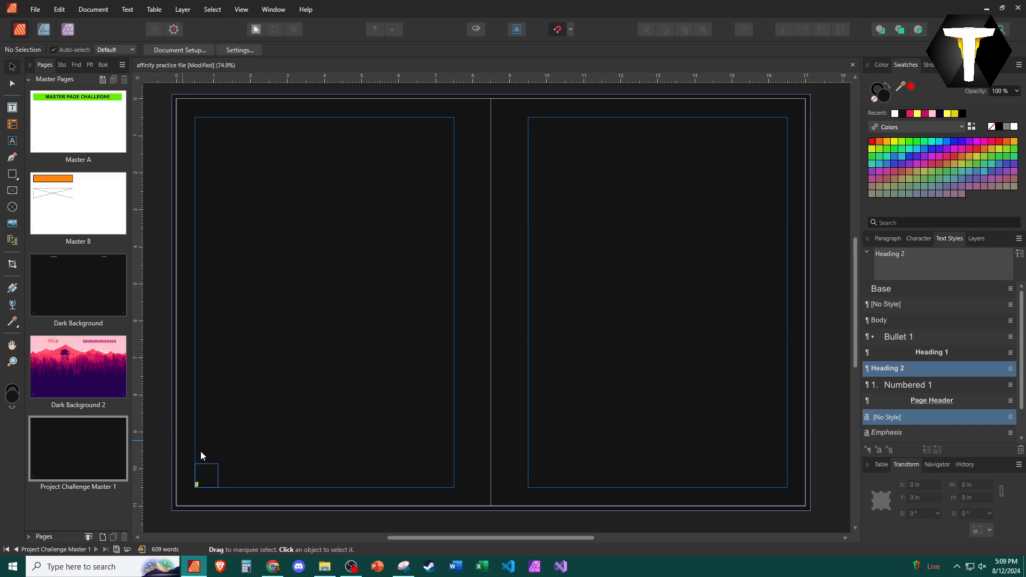
Duplicate the page number frame into the right page's lower-right margin corner and right-align its text.
{"action": "left_click", "coordinate": [213, 471]}
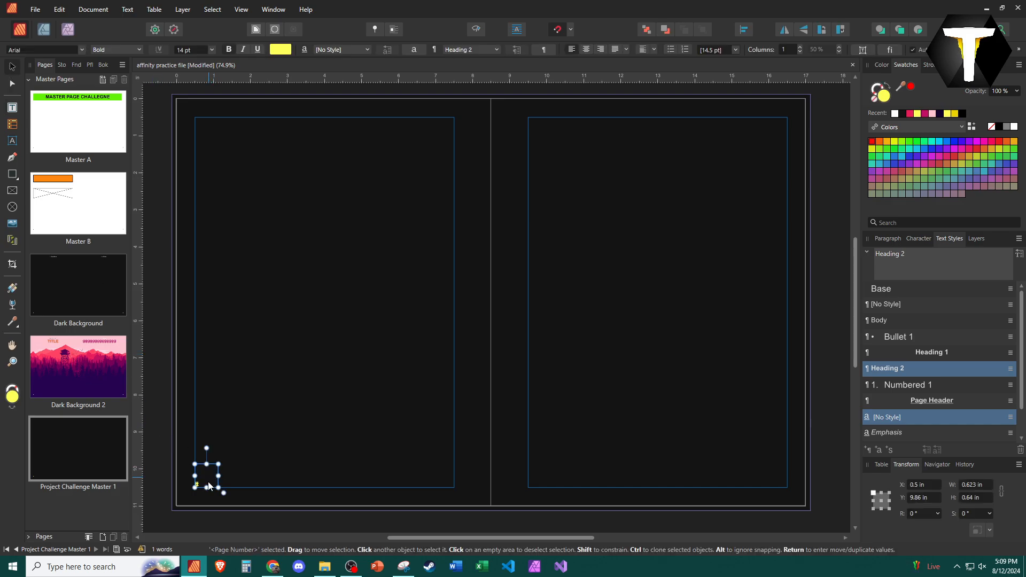
{"action": "mouse_move", "coordinate": [204, 476]}
{"action": "left_mouse_down"}
{"action": "mouse_move", "coordinate": [788, 476]}
{"action": "mouse_move", "coordinate": [773, 475]}
{"action": "left_mouse_up"}
{"action": "left_click", "coordinate": [601, 49]}
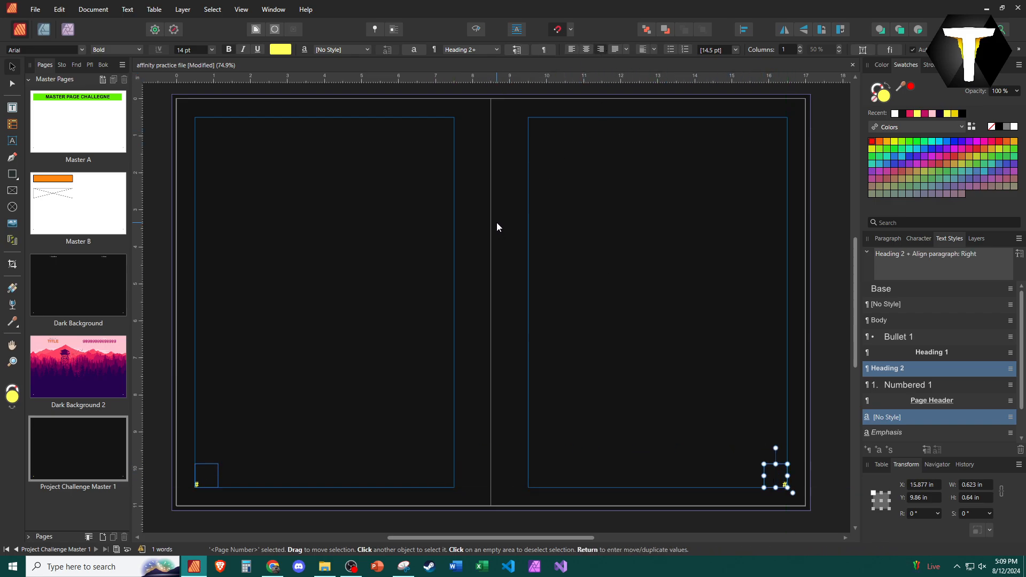
{"action": "left_click", "coordinate": [496, 223]}
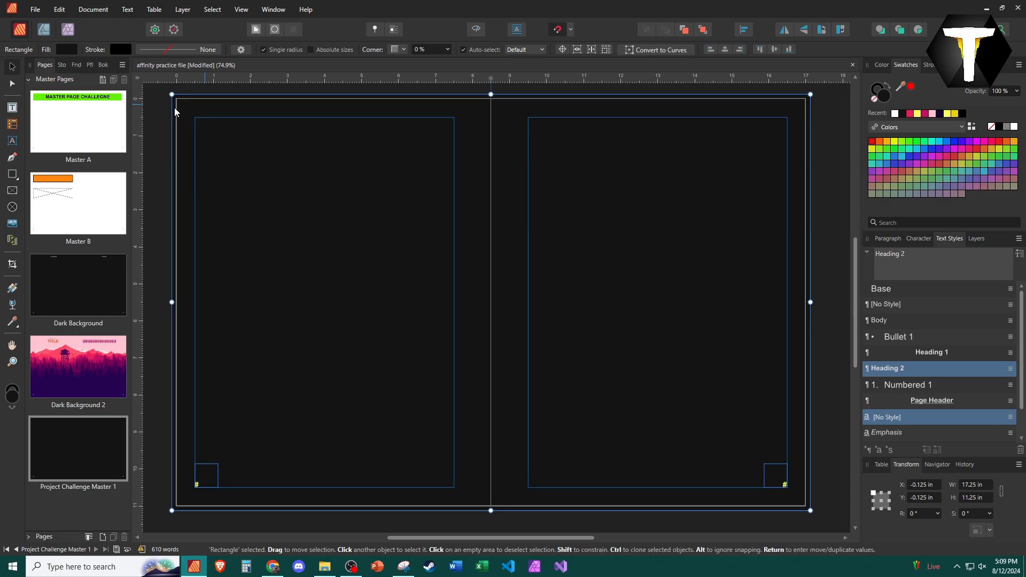
Add a header text frame of about 3.74 by 0.28 in on the left page's top margin line, centred across the page.
{"action": "left_click", "coordinate": [13, 109]}
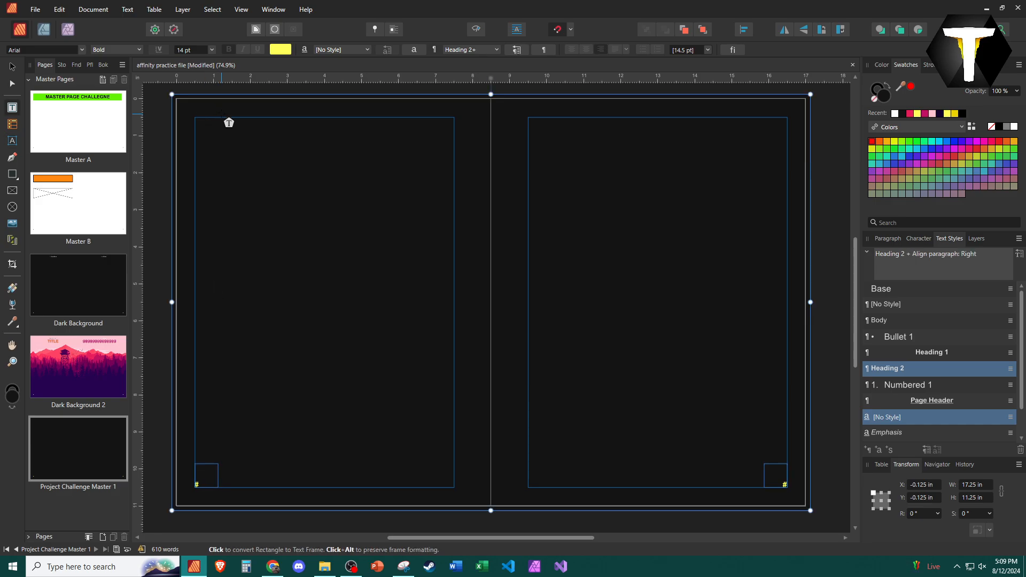
{"action": "key", "text": "Escape"}
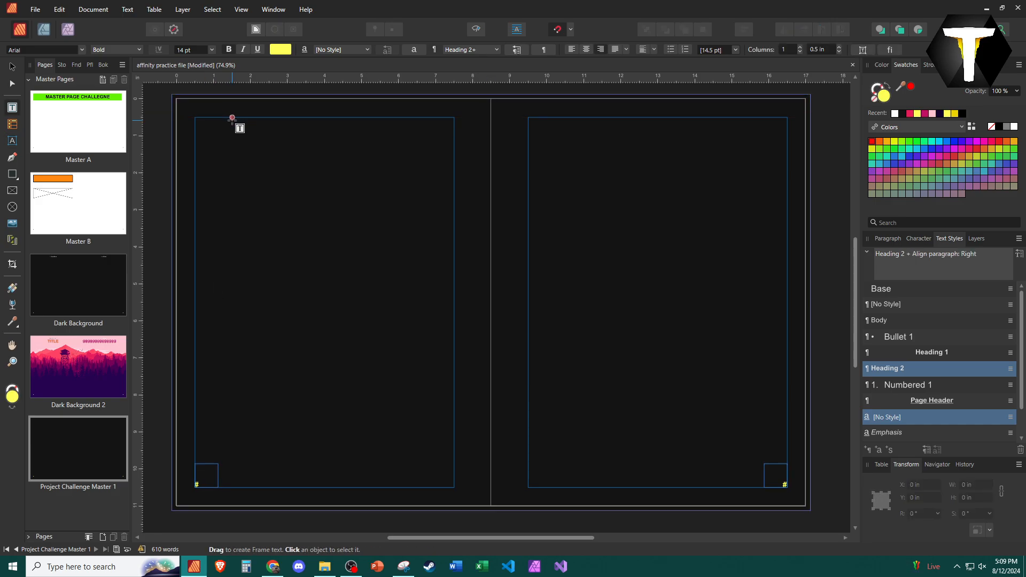
{"action": "key", "text": "t"}
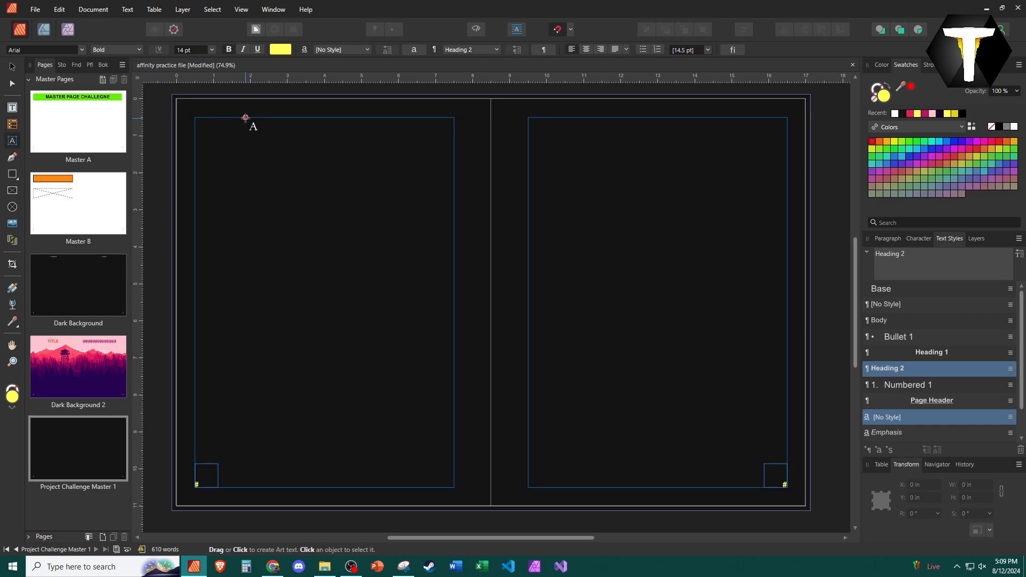
{"action": "key", "text": "t"}
{"action": "left_click_drag", "start_coordinate": [245, 117], "coordinate": [384, 107]}
{"action": "left_click", "coordinate": [13, 66]}
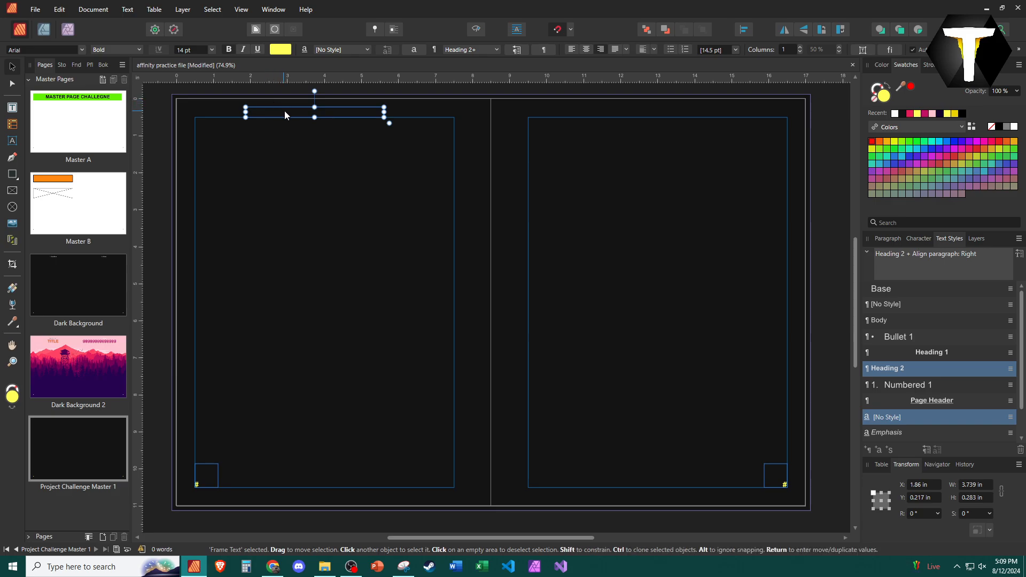
{"action": "left_click_drag", "start_coordinate": [284, 110], "coordinate": [295, 111]}
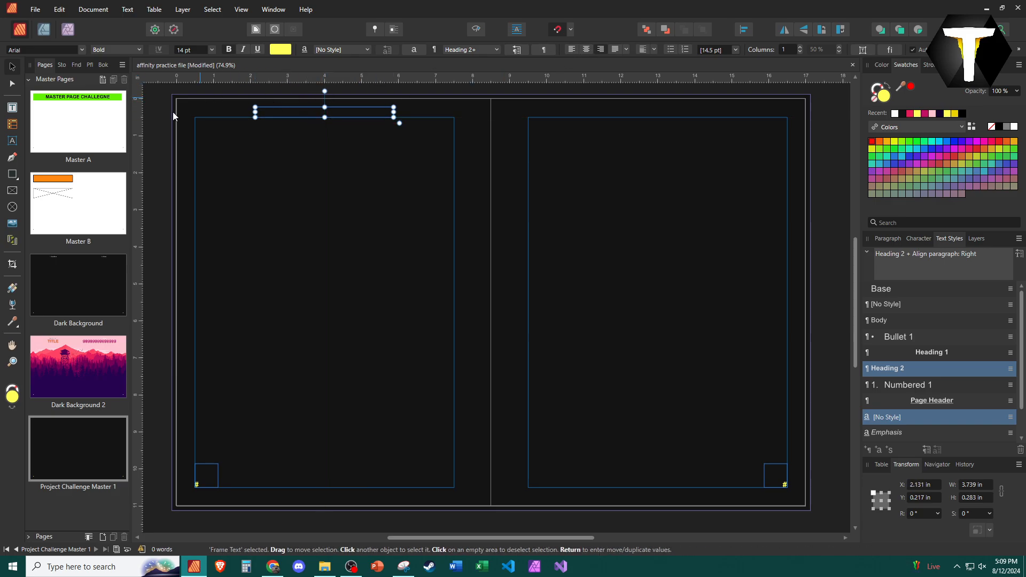
Extend the left page's header frame upward to a height of about 0.39 in.
{"action": "double_click", "coordinate": [329, 111]}
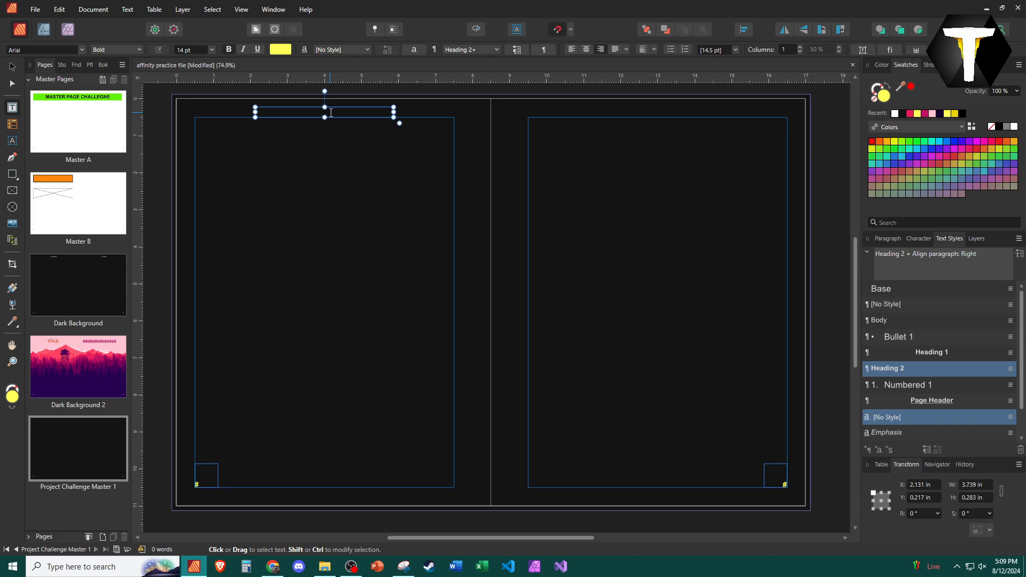
{"action": "scroll", "coordinate": [294, 119], "scroll_direction": "left", "scroll_amount": 3}
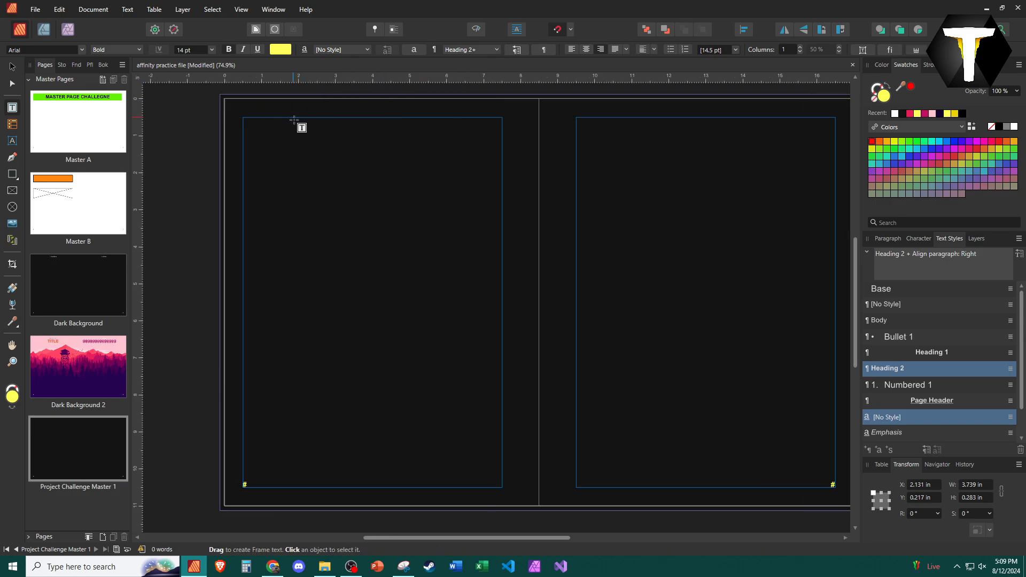
{"action": "scroll", "coordinate": [334, 123], "scroll_direction": "up", "scroll_amount": 5}
{"action": "scroll", "coordinate": [382, 193], "scroll_direction": "left", "scroll_amount": 2}
{"action": "scroll", "coordinate": [415, 214], "scroll_direction": "up", "scroll_amount": 1}
{"action": "scroll", "coordinate": [415, 214], "scroll_direction": "up", "scroll_amount": 3}
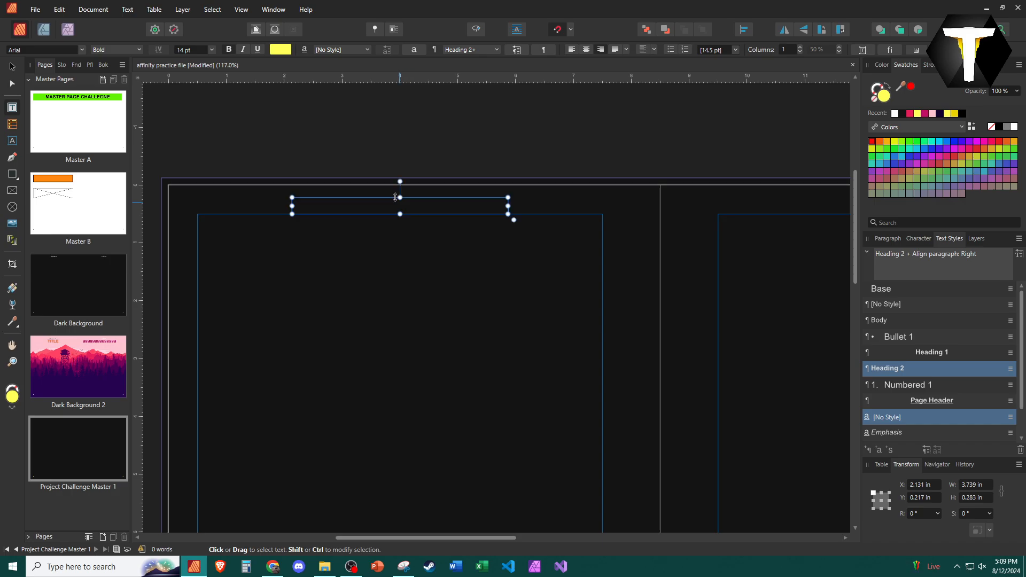
{"action": "left_click_drag", "start_coordinate": [400, 197], "coordinate": [404, 190]}
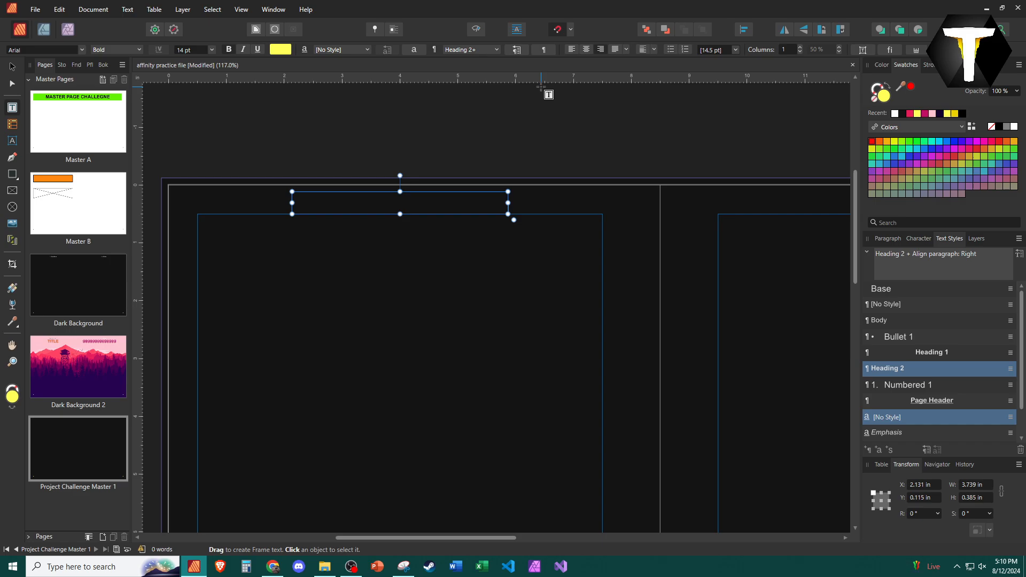
Centre the header frame's text and enter "Header Left".
{"action": "type", "text": "H"}
{"action": "key", "text": "ctrl+z"}
{"action": "left_click", "coordinate": [586, 50]}
{"action": "type", "text": "Header "}
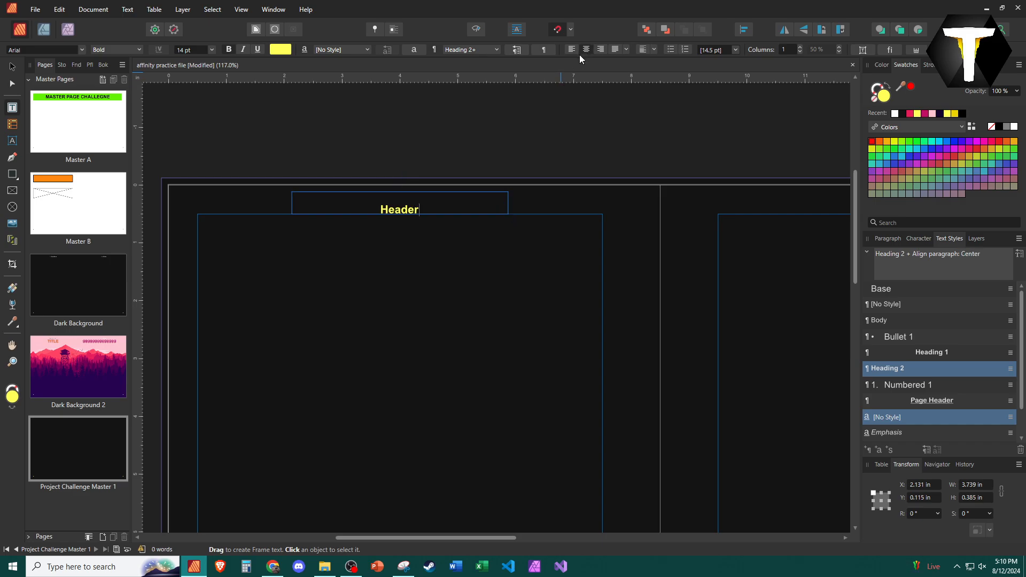
{"action": "type", "text": "Left"}
{"action": "key", "text": "Escape"}
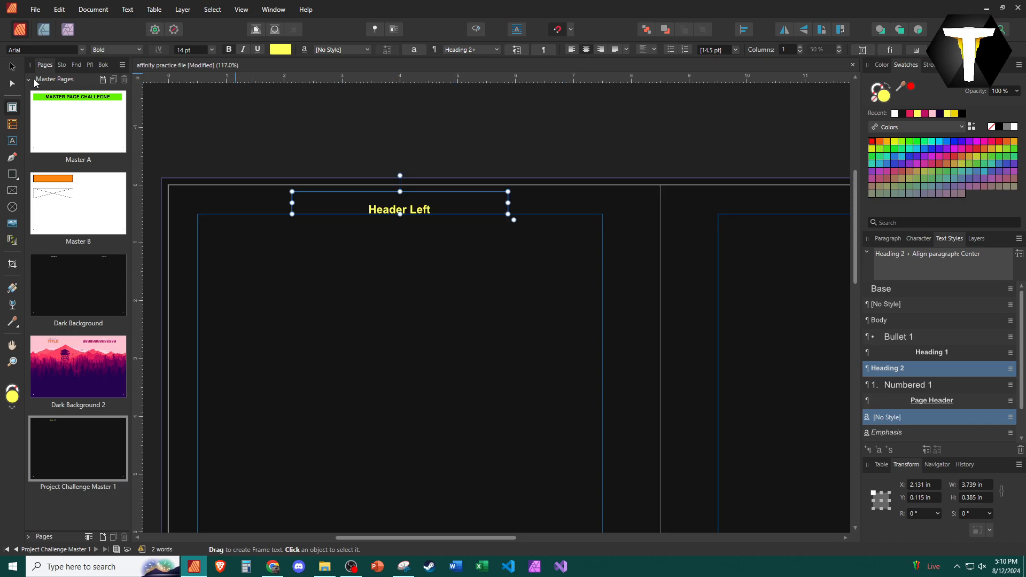
{"action": "left_click", "coordinate": [12, 68]}
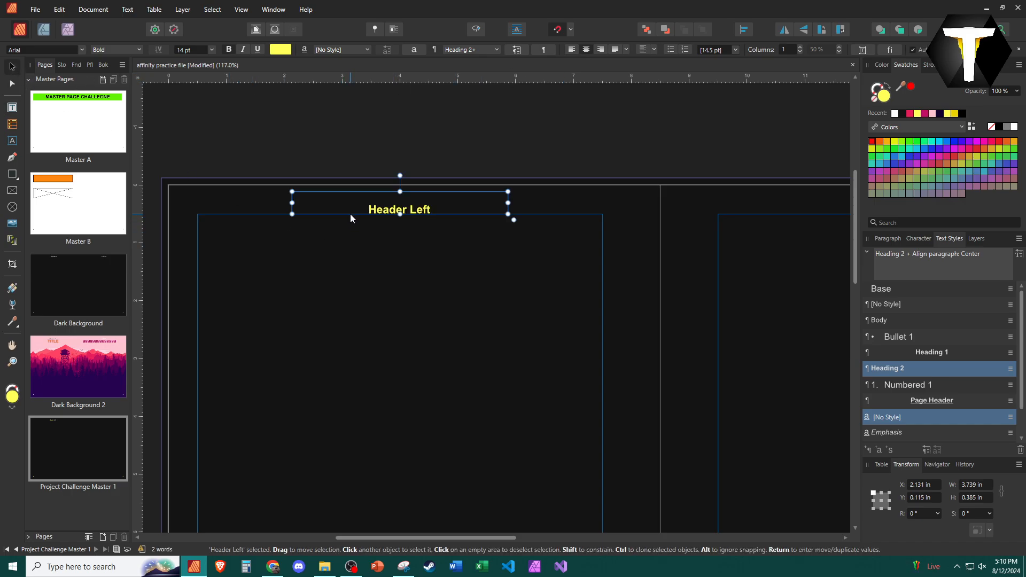
Duplicate the header frame to the matching place on the right page and change its text to "Header Right".
{"action": "scroll", "coordinate": [363, 224], "scroll_direction": "right", "scroll_amount": 3}
{"action": "left_click", "coordinate": [637, 223]}
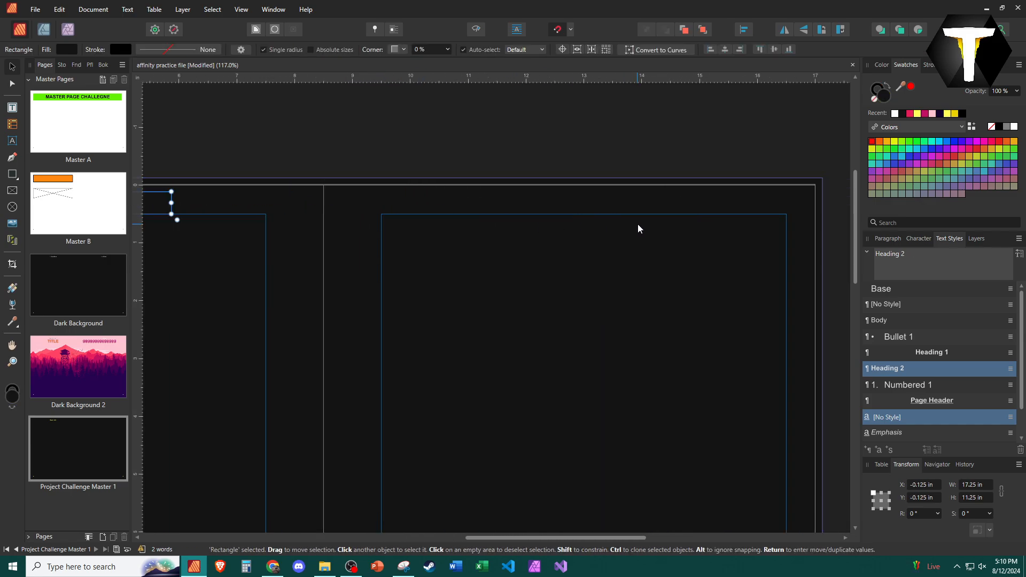
{"action": "left_click_drag", "start_coordinate": [161, 210], "coordinate": [677, 208]}
{"action": "double_click", "coordinate": [606, 209]}
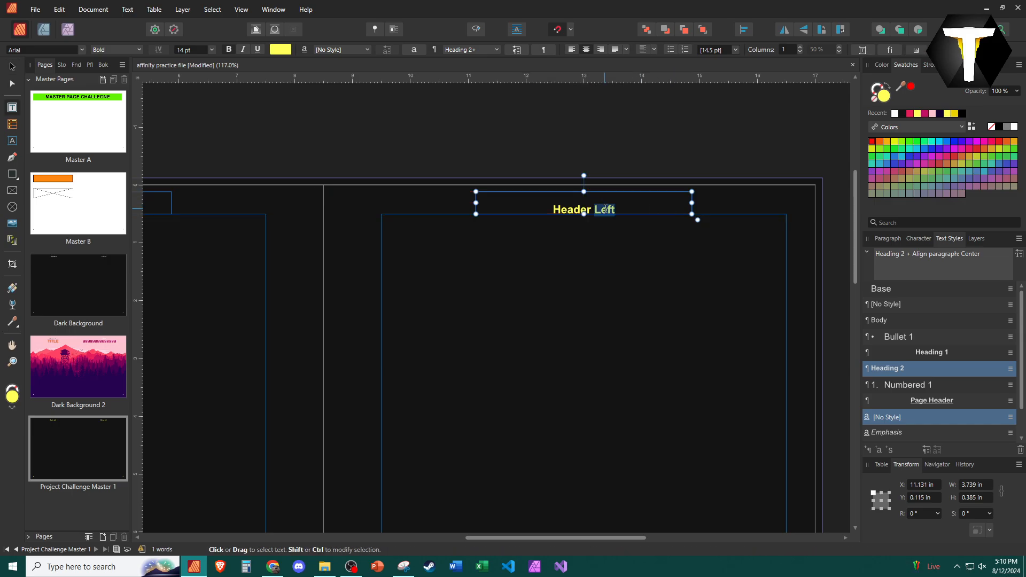
{"action": "type", "text": "Right"}
{"action": "key", "text": "Escape"}
{"action": "key", "text": "Escape"}
Add body text frames between the margins above the page numbers: about 7 by 6.38 in on the left page, 7 by 9.36 in on the right.
{"action": "scroll", "coordinate": [519, 168], "scroll_direction": "down", "scroll_amount": 1}
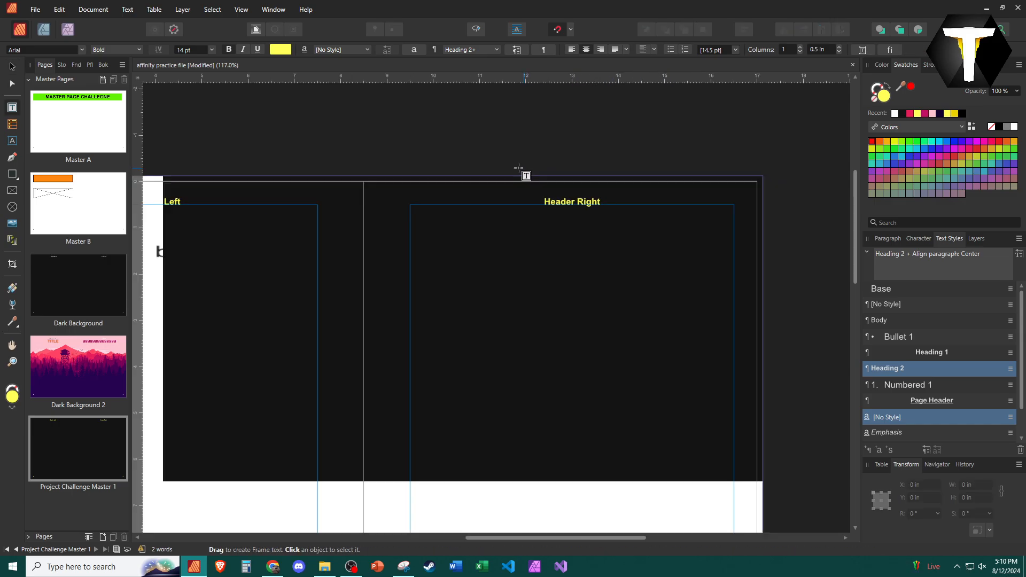
{"action": "scroll", "coordinate": [518, 238], "scroll_direction": "down", "scroll_amount": 4}
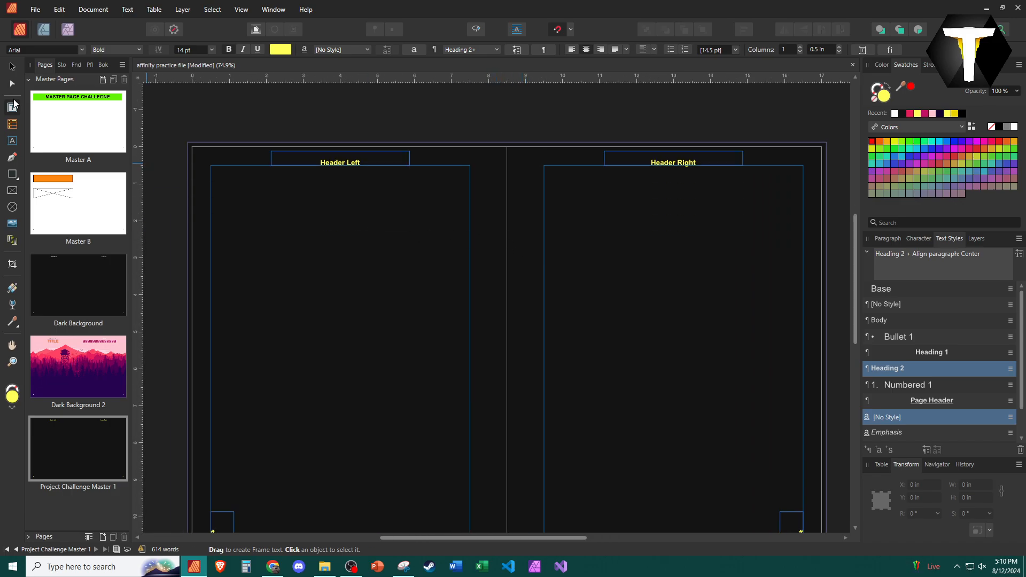
{"action": "left_click", "coordinate": [12, 67]}
{"action": "scroll", "coordinate": [290, 258], "scroll_direction": "down", "scroll_amount": 3}
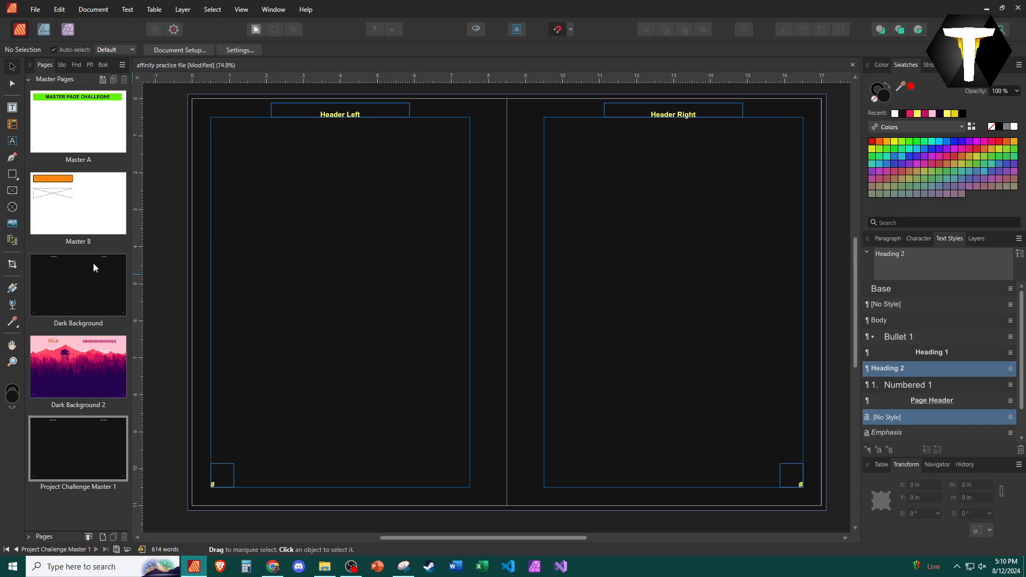
{"action": "left_click", "coordinate": [13, 110]}
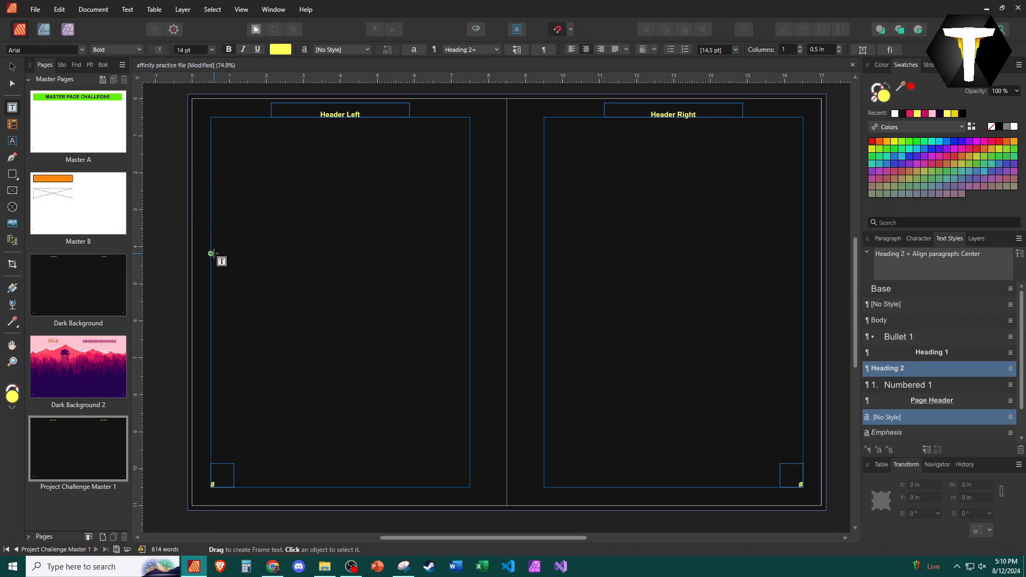
{"action": "left_click_drag", "start_coordinate": [213, 230], "coordinate": [471, 463]}
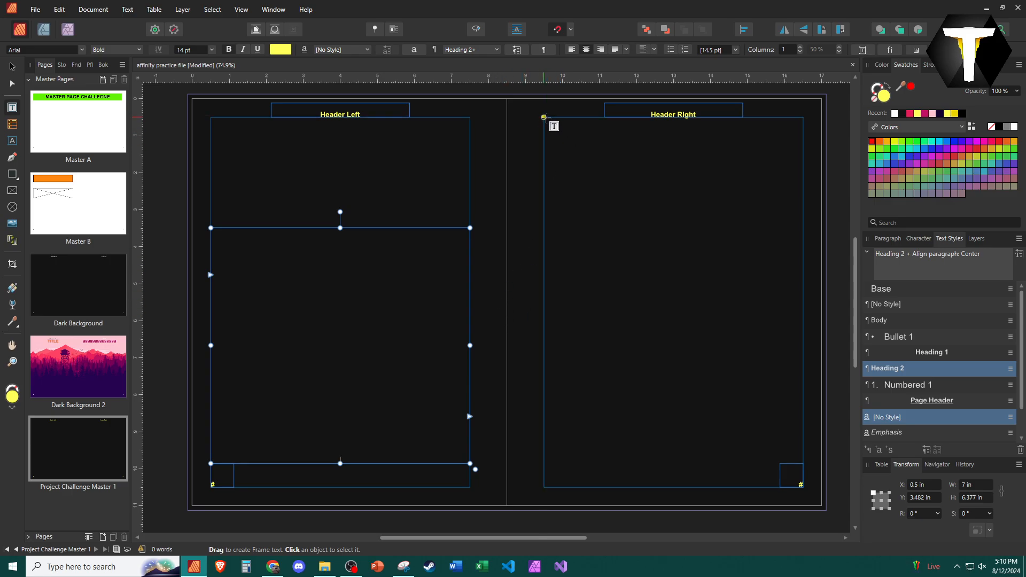
{"action": "left_click_drag", "start_coordinate": [544, 122], "coordinate": [803, 464]}
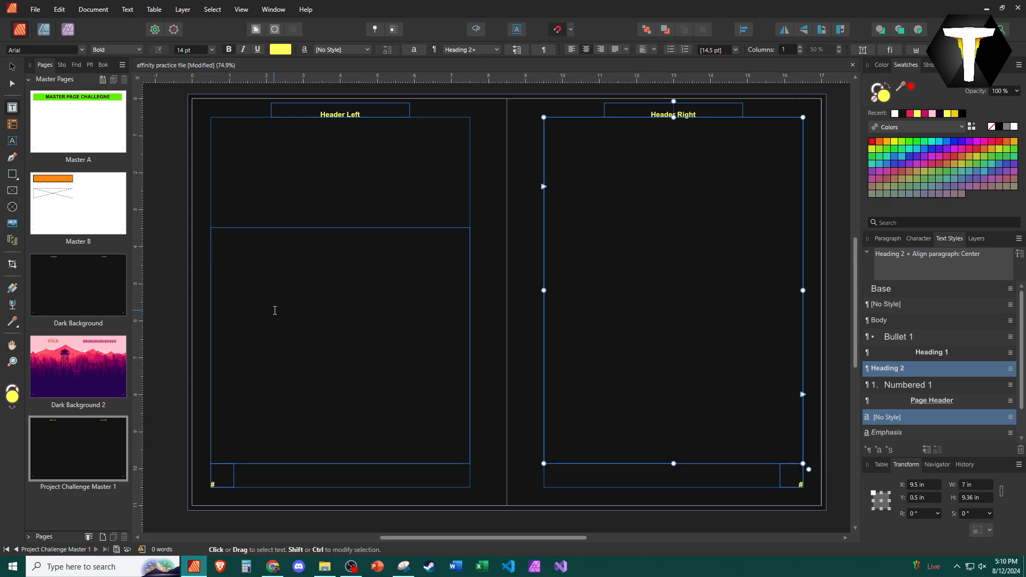
Select both page number frames and shorten them together by lowering their top edge slightly.
{"action": "key", "text": "v"}
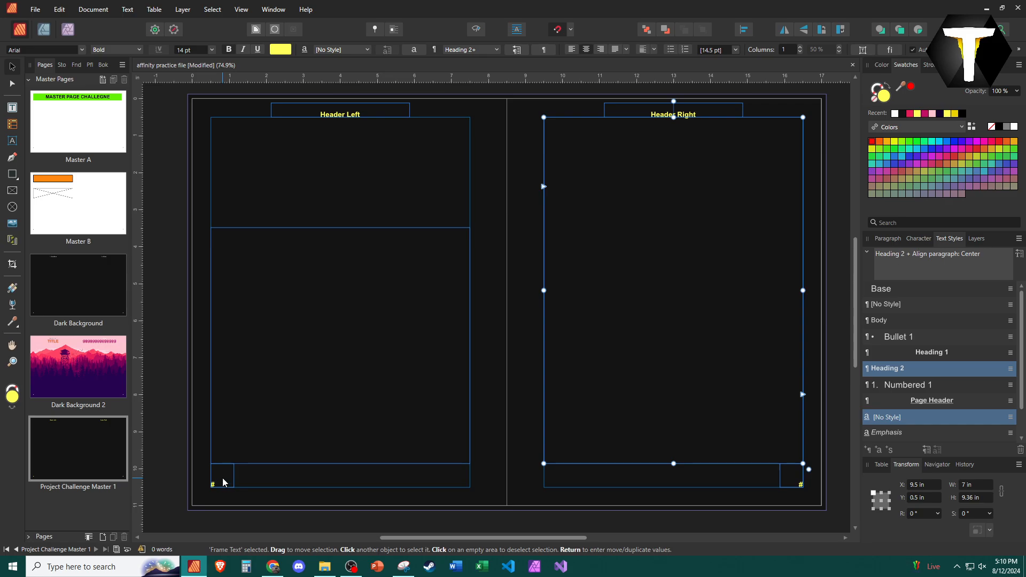
{"action": "left_click", "coordinate": [224, 483]}
{"action": "left_click", "coordinate": [796, 468], "text": "shift"}
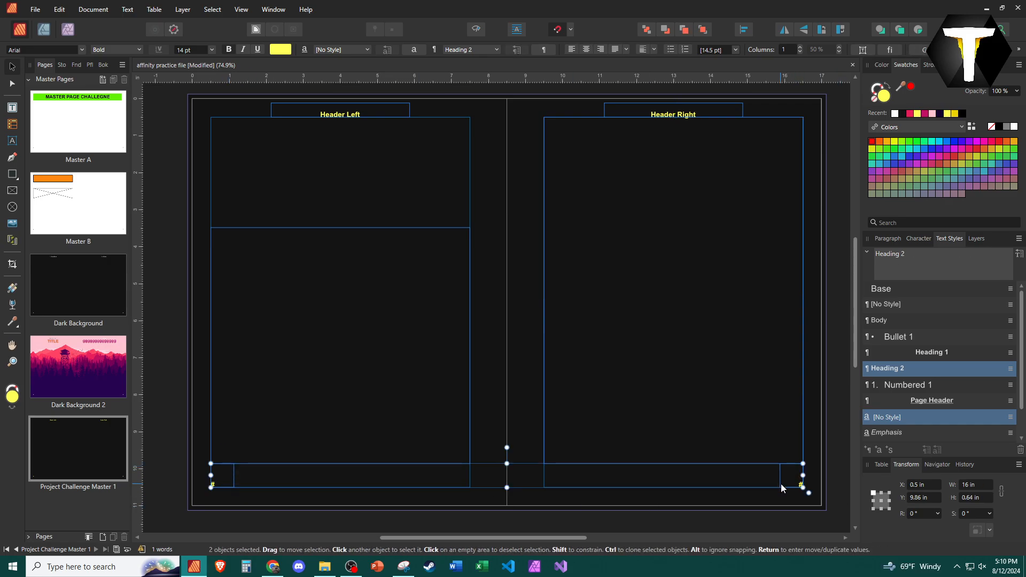
{"action": "left_click", "coordinate": [781, 484]}
{"action": "left_click", "coordinate": [782, 478]}
{"action": "left_click", "coordinate": [786, 481]}
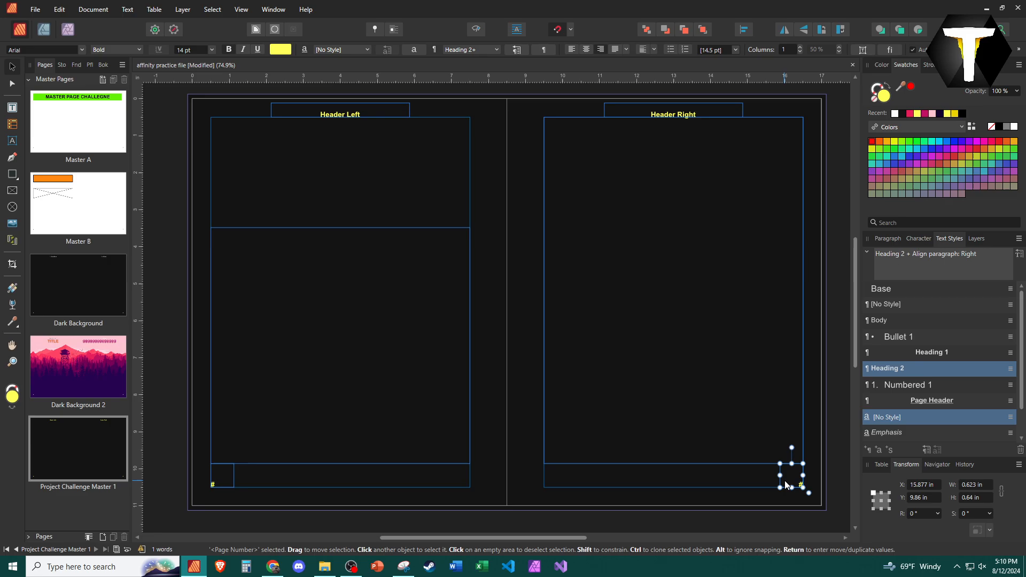
{"action": "left_click", "coordinate": [227, 486], "text": "shift"}
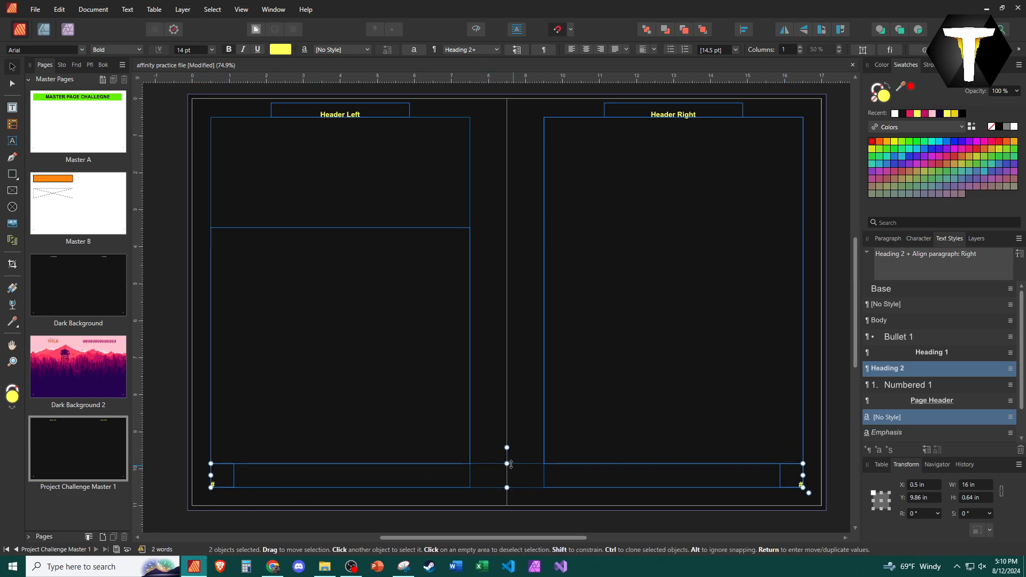
{"action": "left_click_drag", "start_coordinate": [506, 464], "coordinate": [506, 470]}
Stretch both body text frames together down to the top of the page number frames, for a combined height of 9.562 in.
{"action": "left_click", "coordinate": [607, 462]}
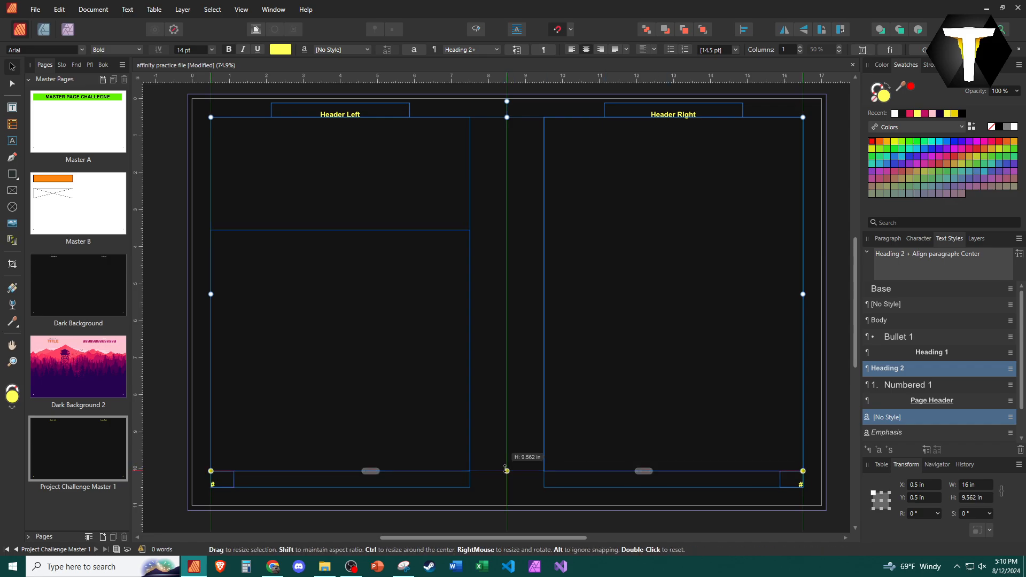
{"action": "left_click", "coordinate": [490, 492]}
{"action": "scroll", "coordinate": [411, 493], "scroll_direction": "up", "scroll_amount": 1}
{"action": "scroll", "coordinate": [332, 422], "scroll_direction": "down", "scroll_amount": 2}
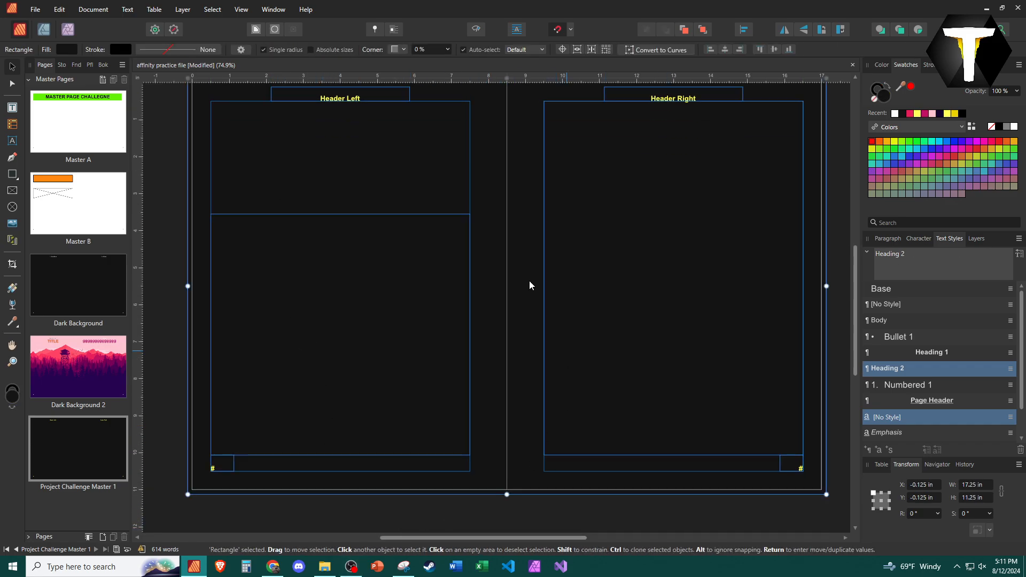
Link the left page's body text frame to the right page's body frame so text flows between them.
{"action": "scroll", "coordinate": [290, 229], "scroll_direction": "up", "scroll_amount": 2}
{"action": "left_click", "coordinate": [316, 330]}
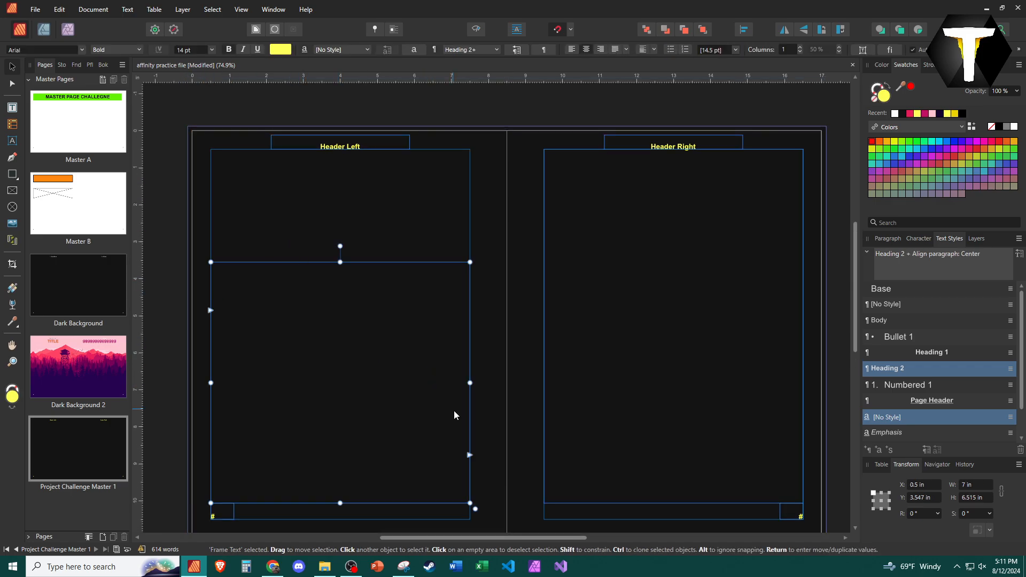
{"action": "left_click", "coordinate": [470, 455]}
{"action": "left_click", "coordinate": [681, 415]}
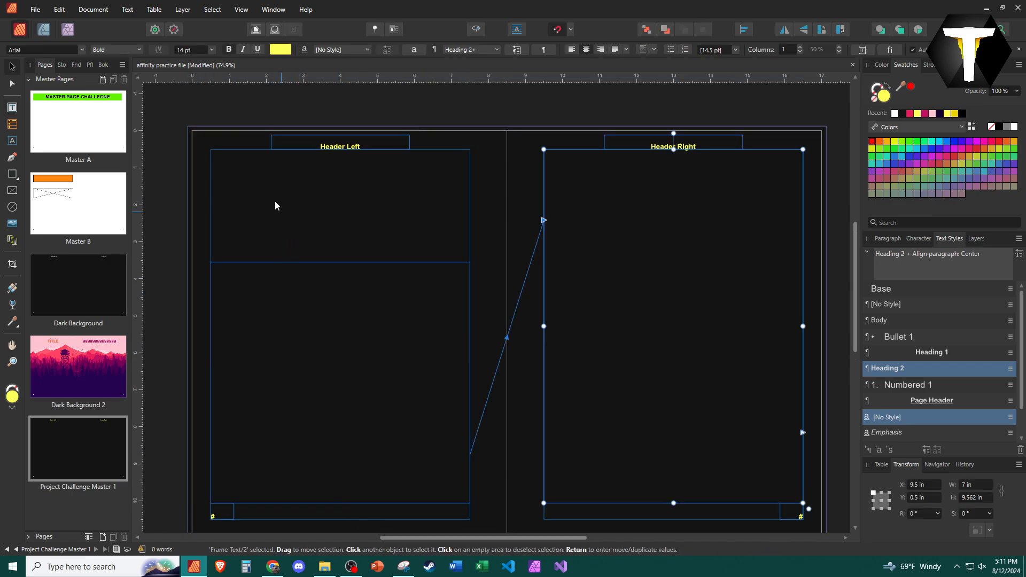
Try to insert filler text into the left page's body text frame.
{"action": "left_click", "coordinate": [242, 328]}
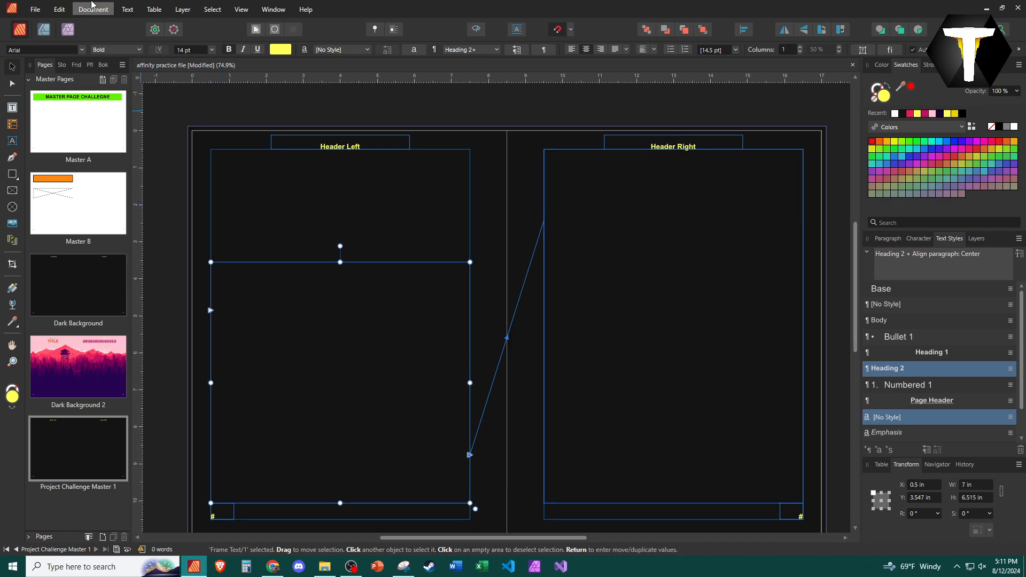
{"action": "left_click", "coordinate": [127, 9]}
{"action": "mouse_move", "coordinate": [159, 7]}
{"action": "mouse_move", "coordinate": [127, 6]}
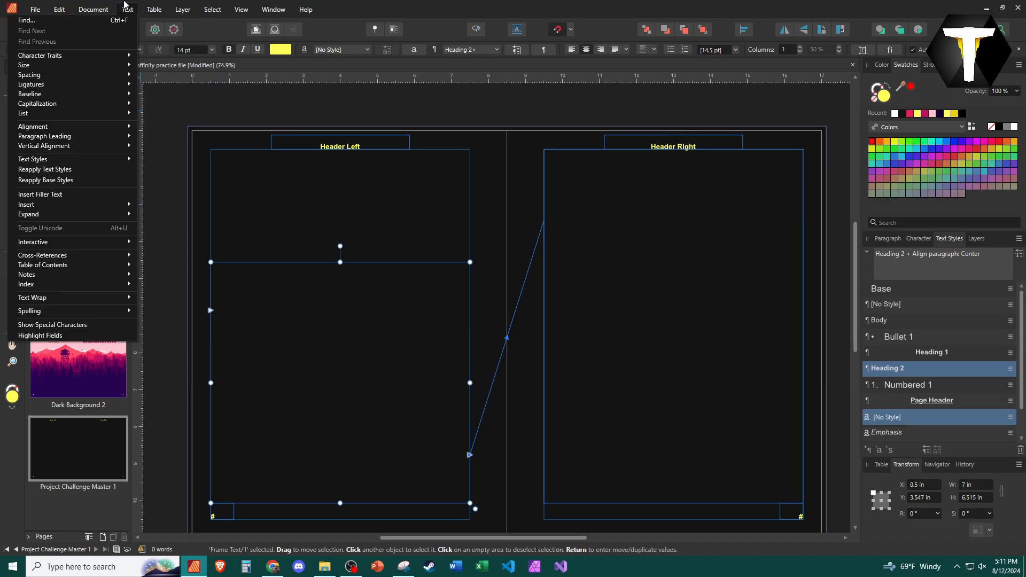
{"action": "left_click", "coordinate": [94, 193]}
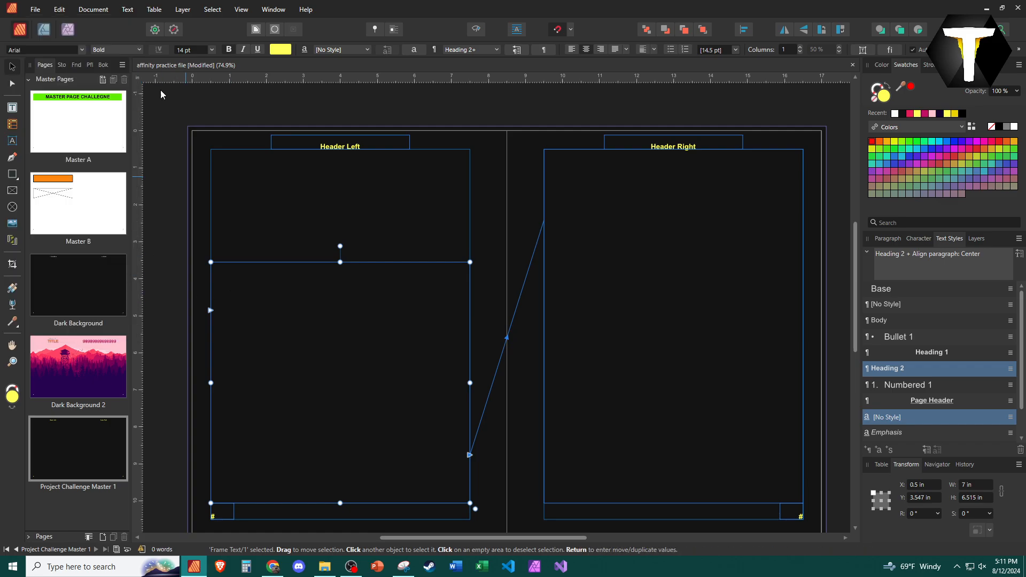
{"action": "left_click", "coordinate": [128, 9]}
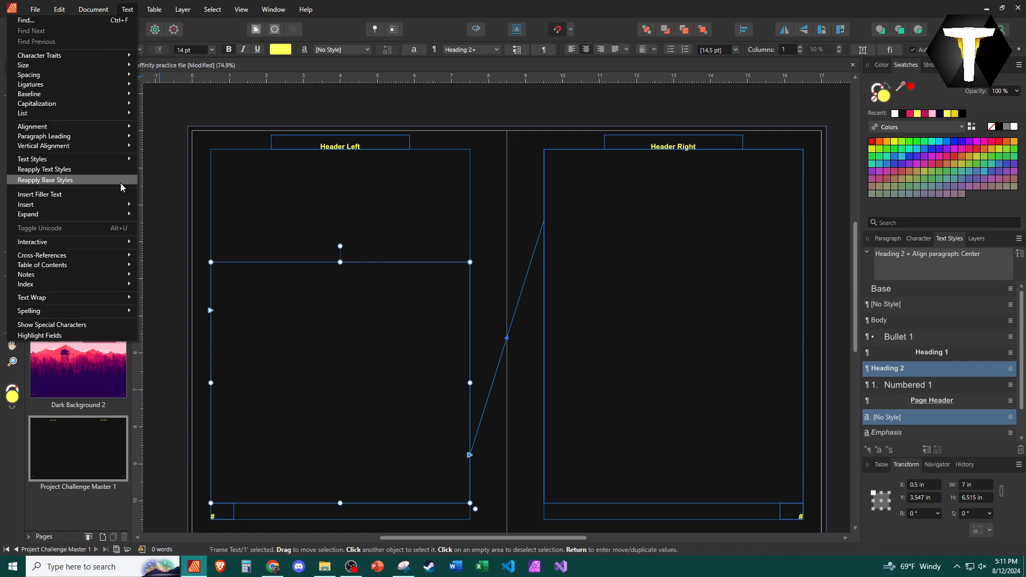
{"action": "left_click", "coordinate": [85, 197]}
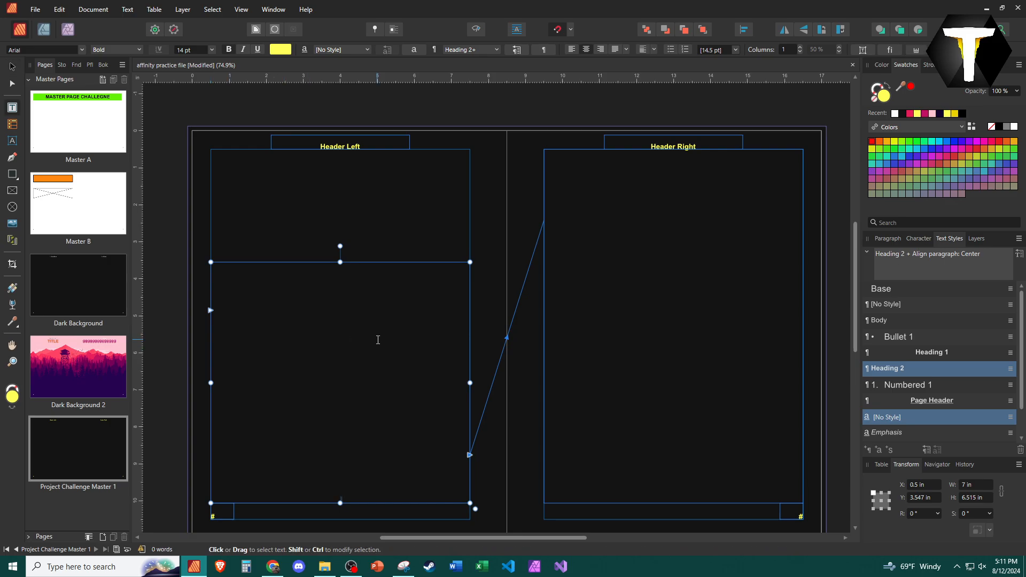
{"action": "type", "text": "asasas"}
{"action": "key", "text": "ctrl+z"}
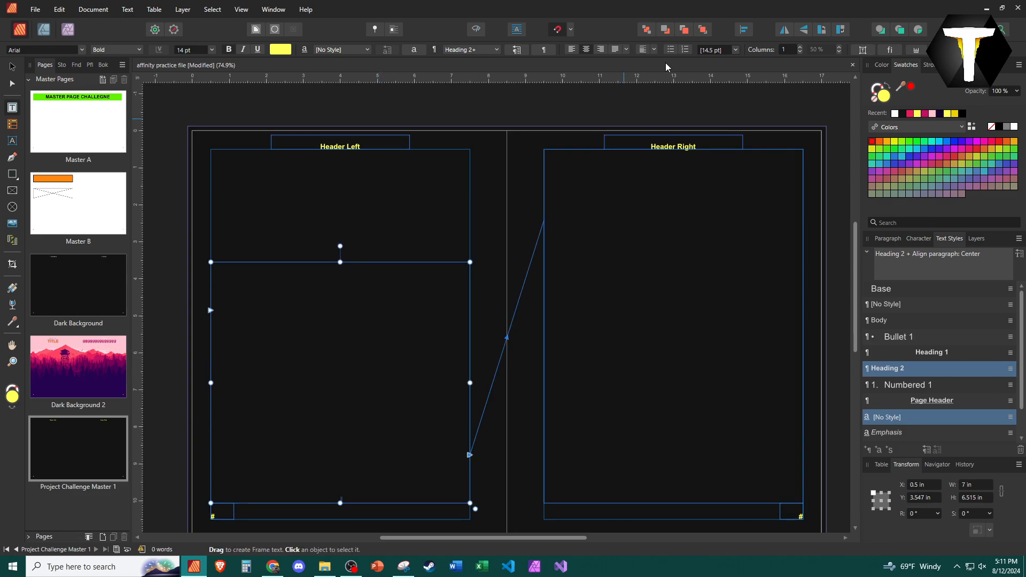
Justify the body text with the last line left and fill the linked body frames with filler text.
{"action": "left_click", "coordinate": [570, 51]}
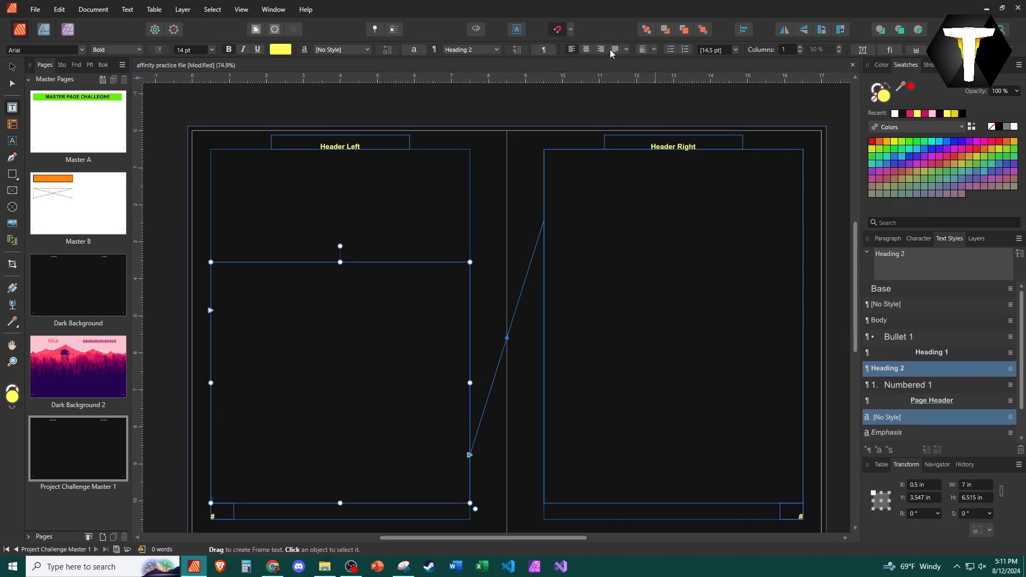
{"action": "left_click", "coordinate": [612, 50]}
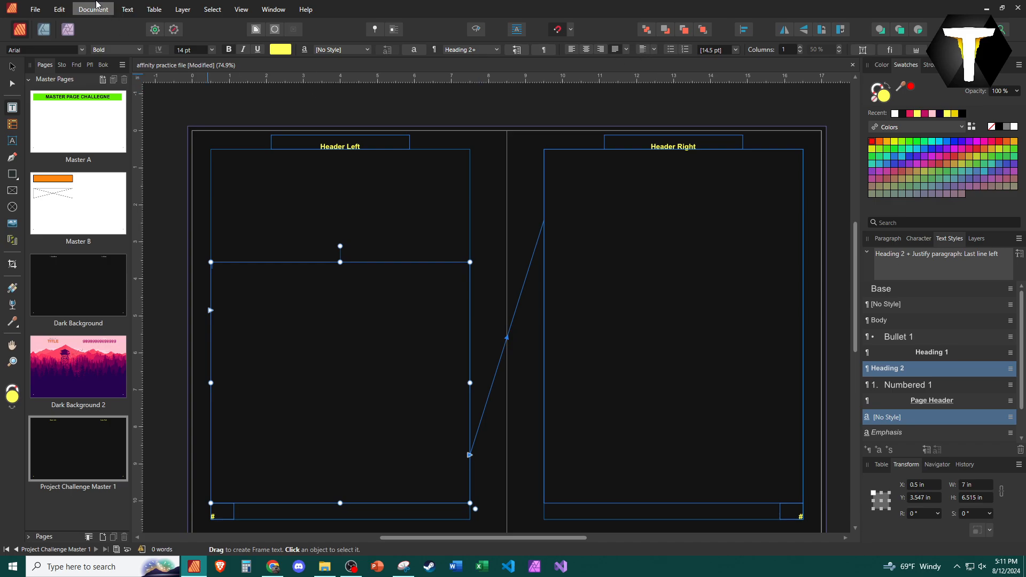
{"action": "left_click", "coordinate": [127, 9]}
{"action": "left_click", "coordinate": [76, 198]}
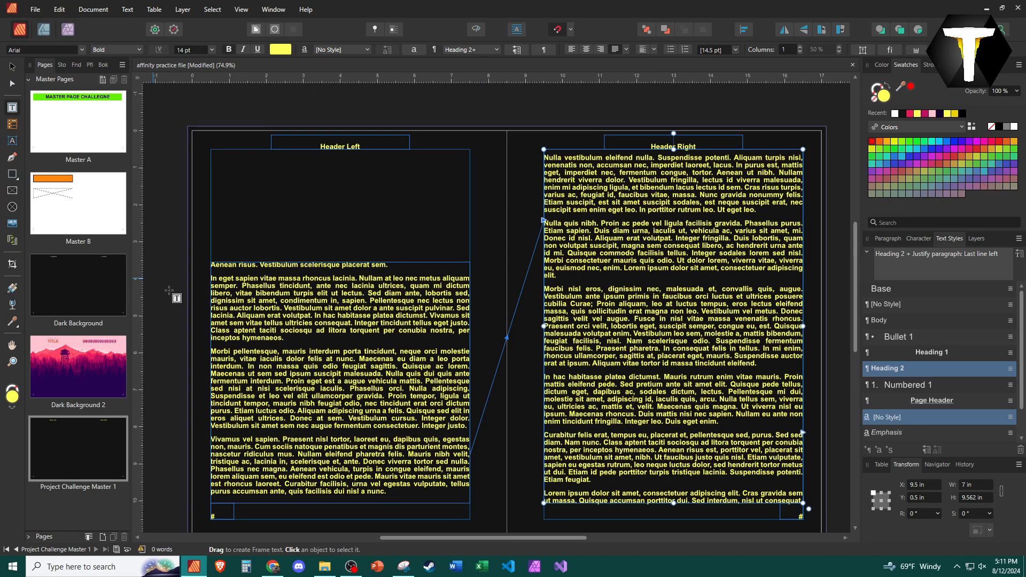
Make all of the linked filler text white and remove its bold weight.
{"action": "key", "text": "ctrl+a"}
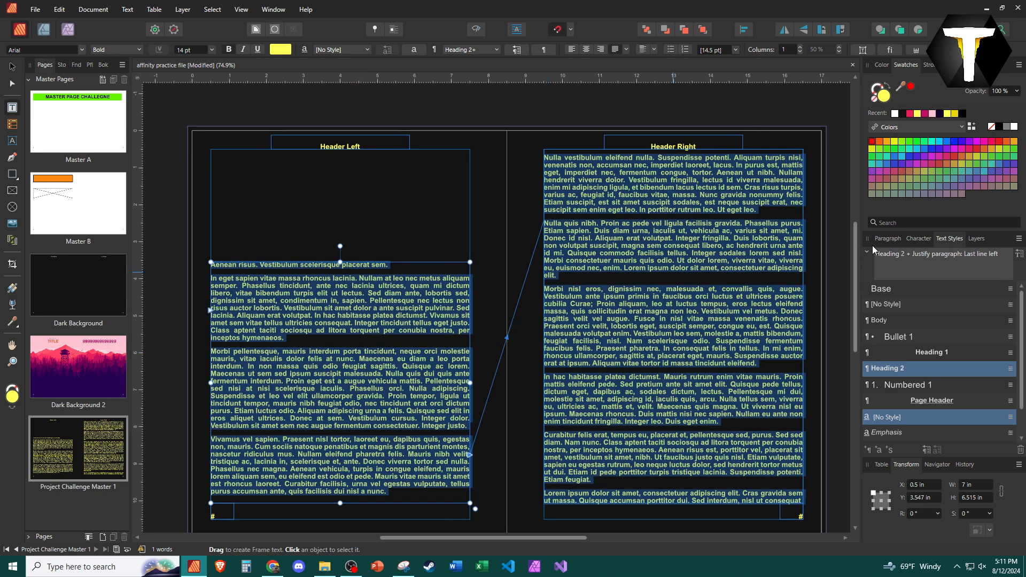
{"action": "left_click", "coordinate": [1015, 127]}
{"action": "left_click", "coordinate": [228, 51]}
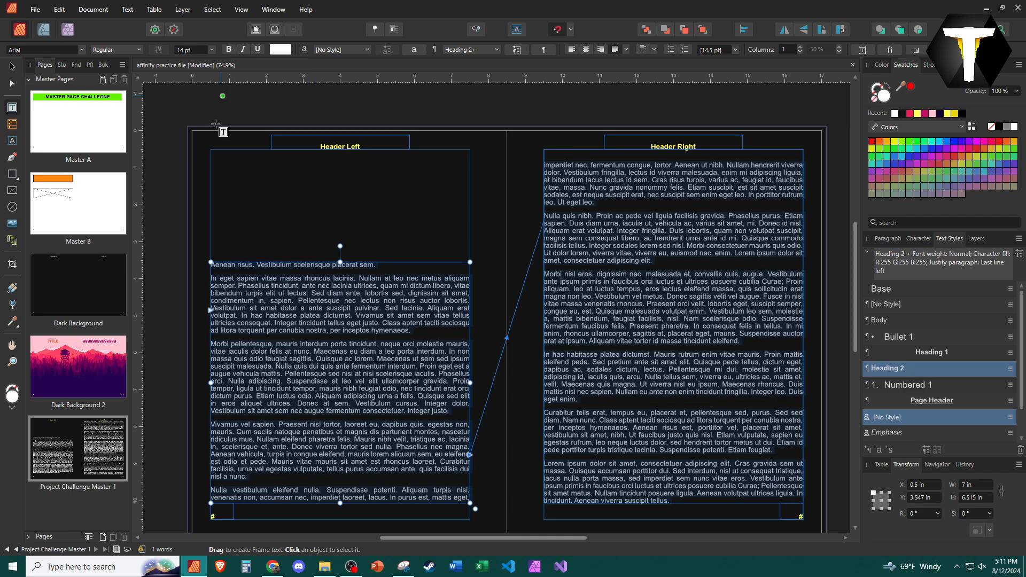
{"action": "left_click", "coordinate": [194, 344]}
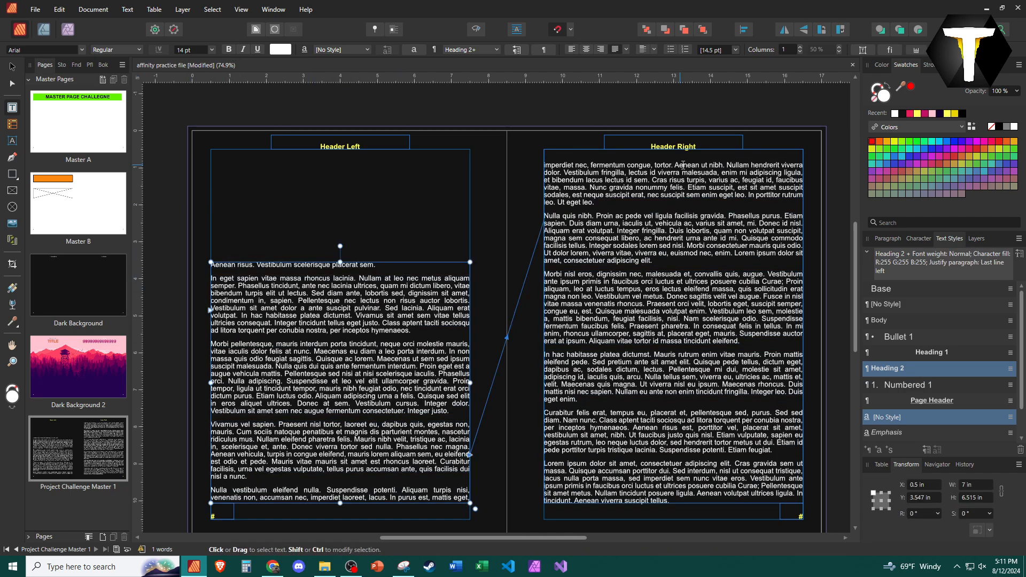
Split the left page's body text frame into 2 columns with a 0.35 in gutter.
{"action": "key", "text": "ctrl+a"}
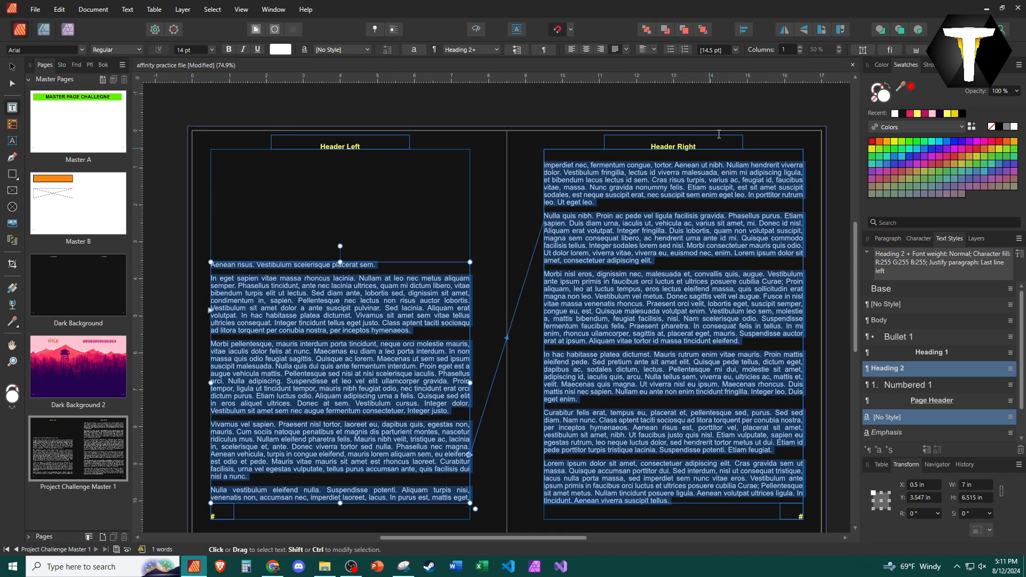
{"action": "left_click", "coordinate": [801, 48]}
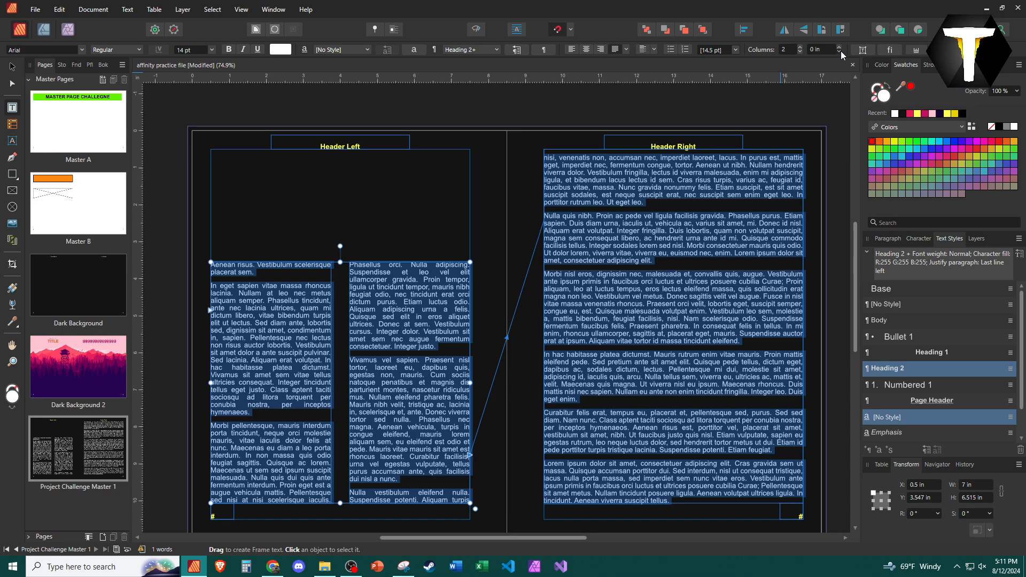
{"action": "left_click", "coordinate": [823, 49]}
{"action": "type", "text": "0.25"}
{"action": "key", "text": "Return"}
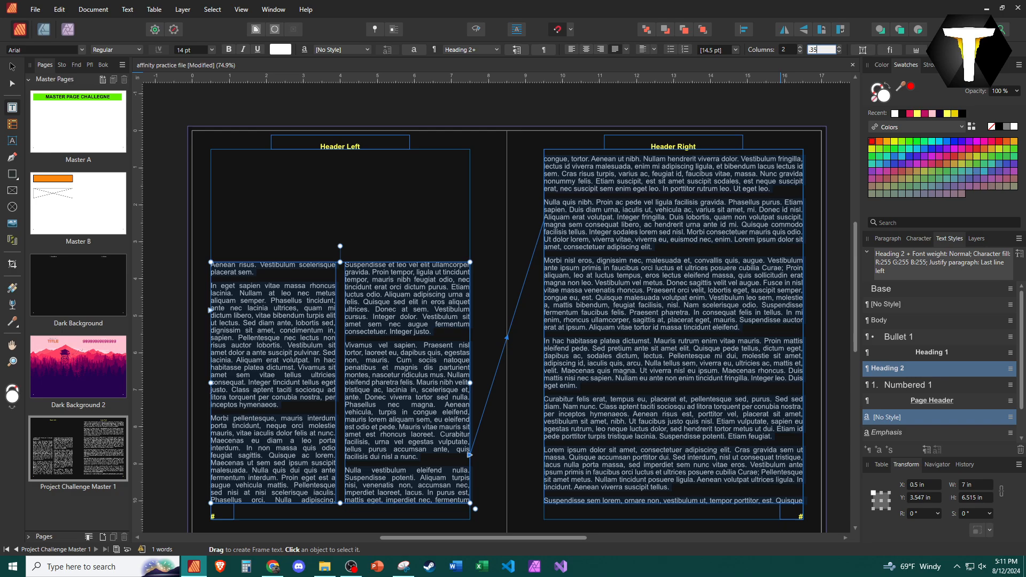
{"action": "key", "text": "Return"}
Split the right page's body text frame into 2 columns with a 0.35 in gutter and deselect it.
{"action": "left_click", "coordinate": [599, 211]}
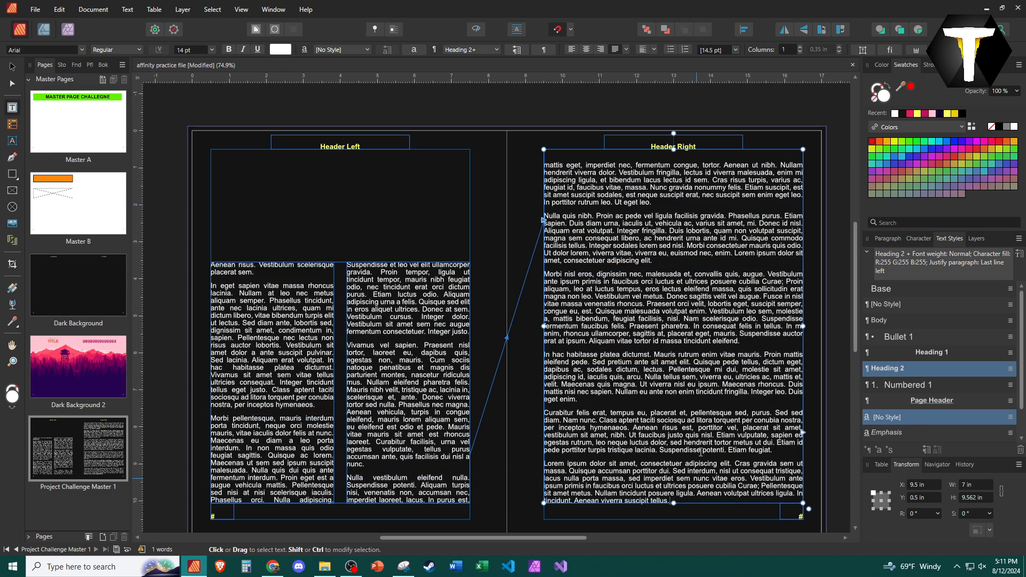
{"action": "left_click", "coordinate": [797, 47]}
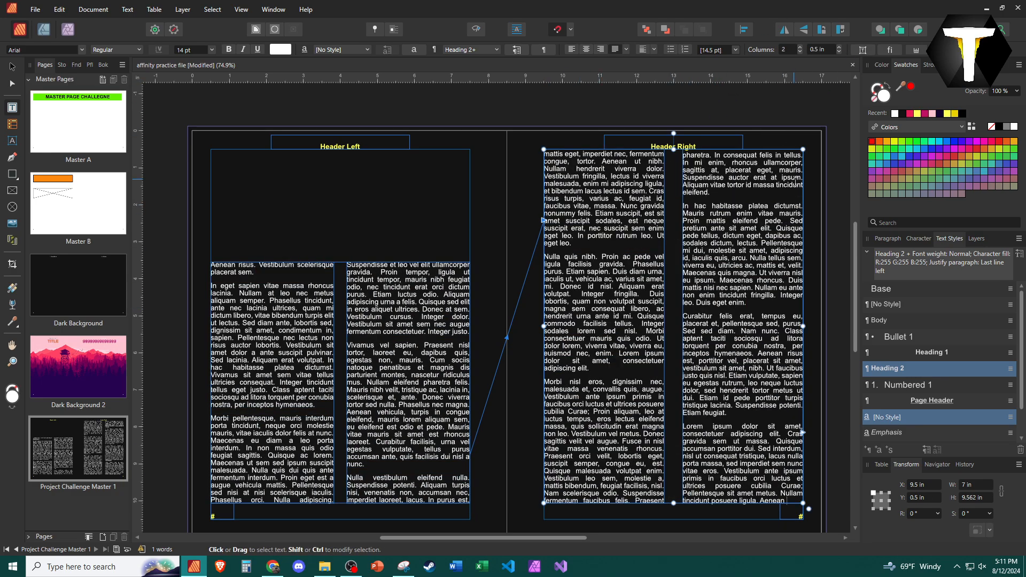
{"action": "left_click", "coordinate": [825, 52]}
{"action": "key", "text": "Return"}
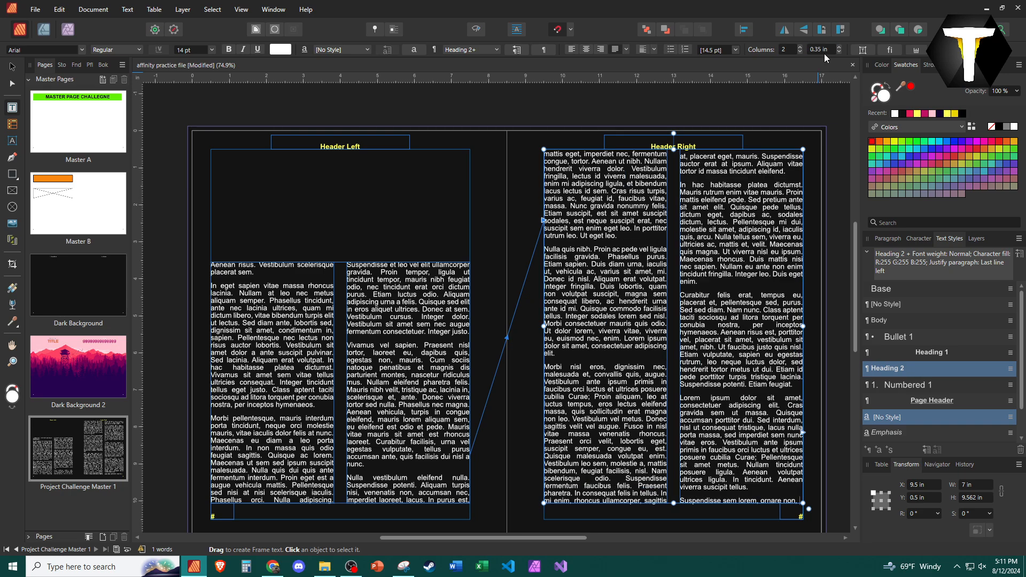
{"action": "left_click", "coordinate": [188, 226]}
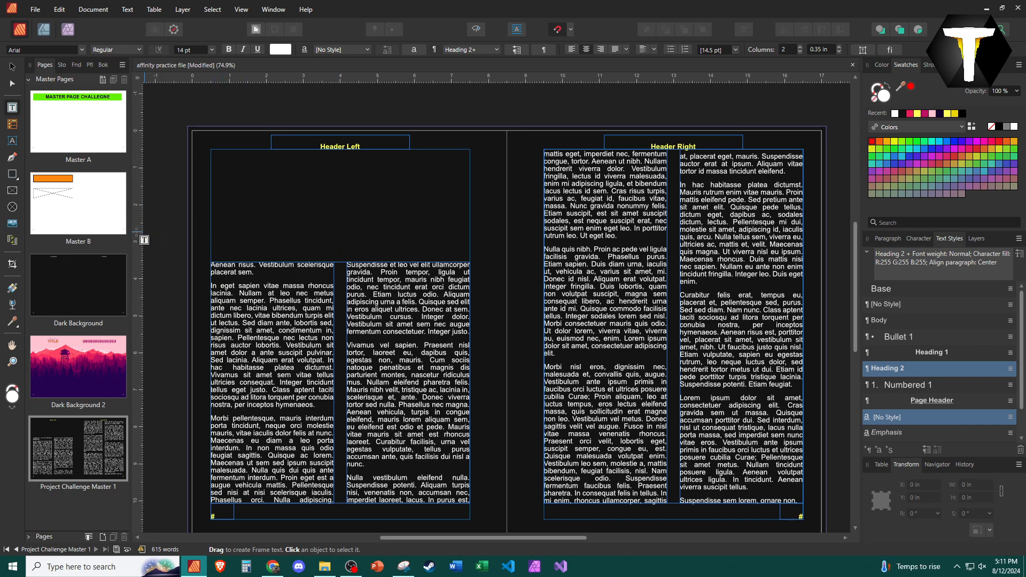
Review the first layout's heading and inset quote requirements on pages 6,7 and return to the Project Challenge Master 1 spread.
{"action": "left_click", "coordinate": [39, 536]}
{"action": "double_click", "coordinate": [71, 479]}
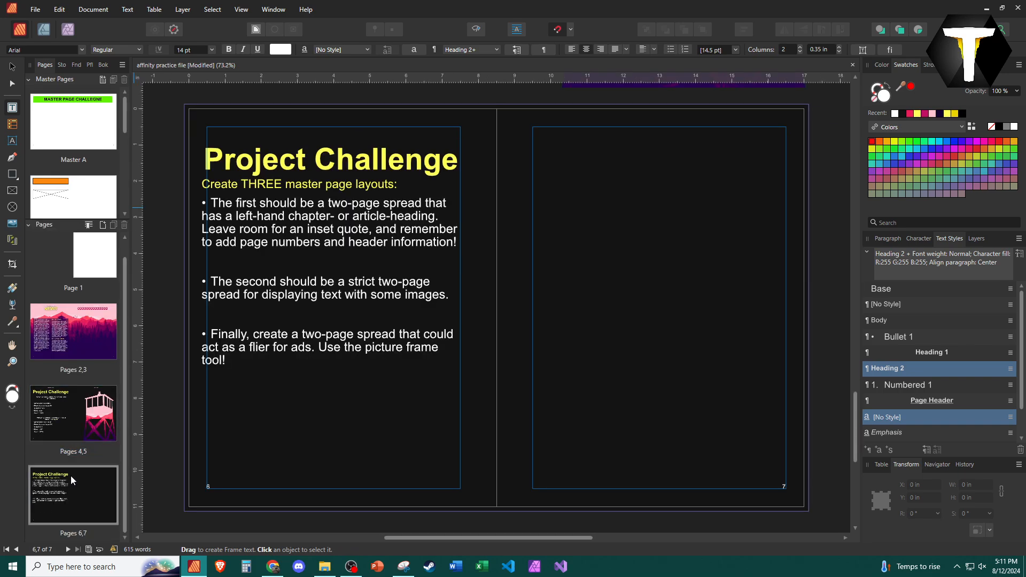
{"action": "left_click_drag", "start_coordinate": [264, 216], "coordinate": [437, 211]}
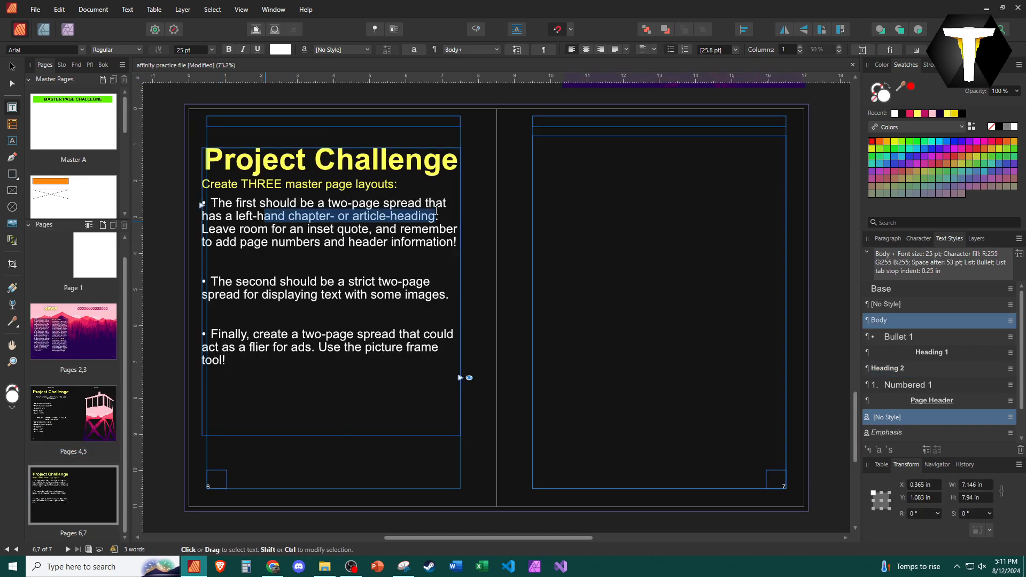
{"action": "left_click_drag", "start_coordinate": [283, 229], "coordinate": [373, 229]}
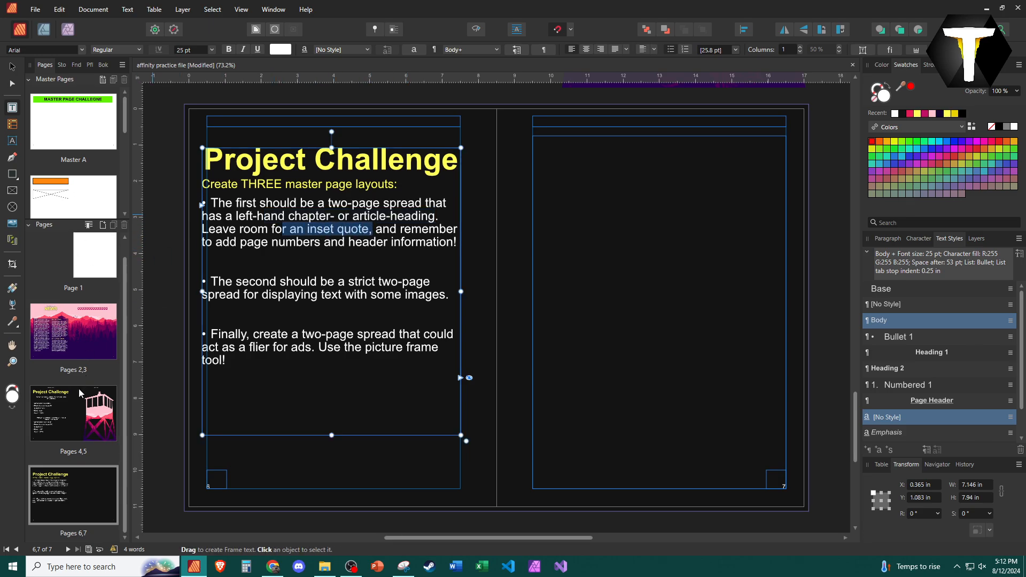
{"action": "scroll", "coordinate": [75, 277], "scroll_direction": "up", "scroll_amount": 1}
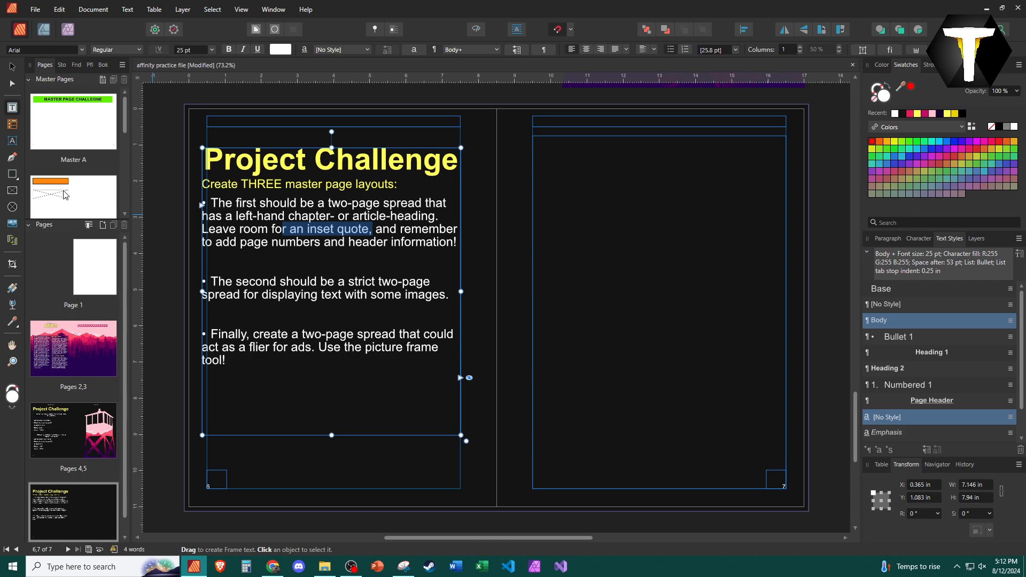
{"action": "scroll", "coordinate": [65, 194], "scroll_direction": "down", "scroll_amount": 1}
{"action": "scroll", "coordinate": [64, 194], "scroll_direction": "down", "scroll_amount": 1}
{"action": "double_click", "coordinate": [79, 178]}
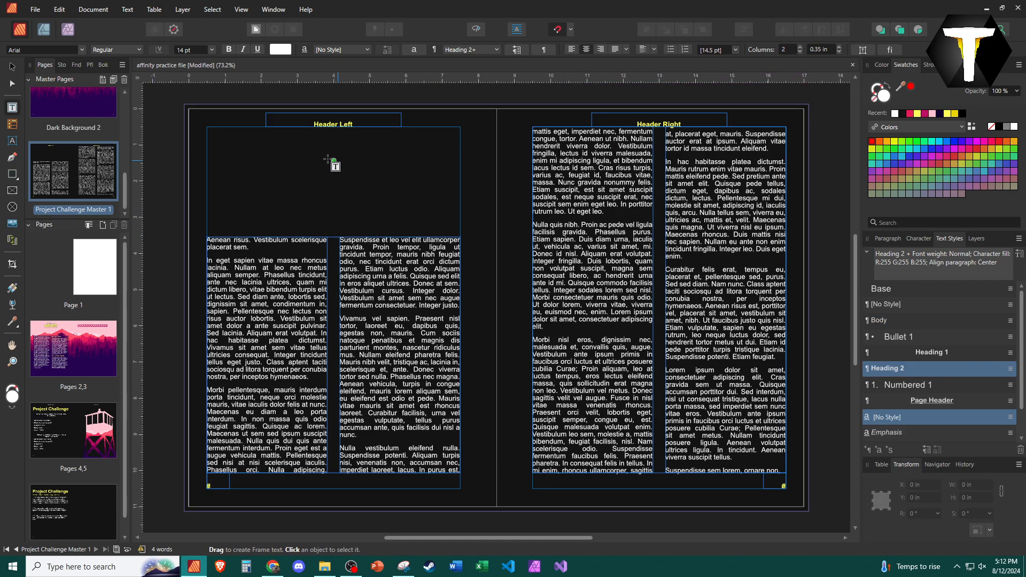
Try to start a text frame in the empty area above the left page's body text.
{"action": "left_click", "coordinate": [235, 183]}
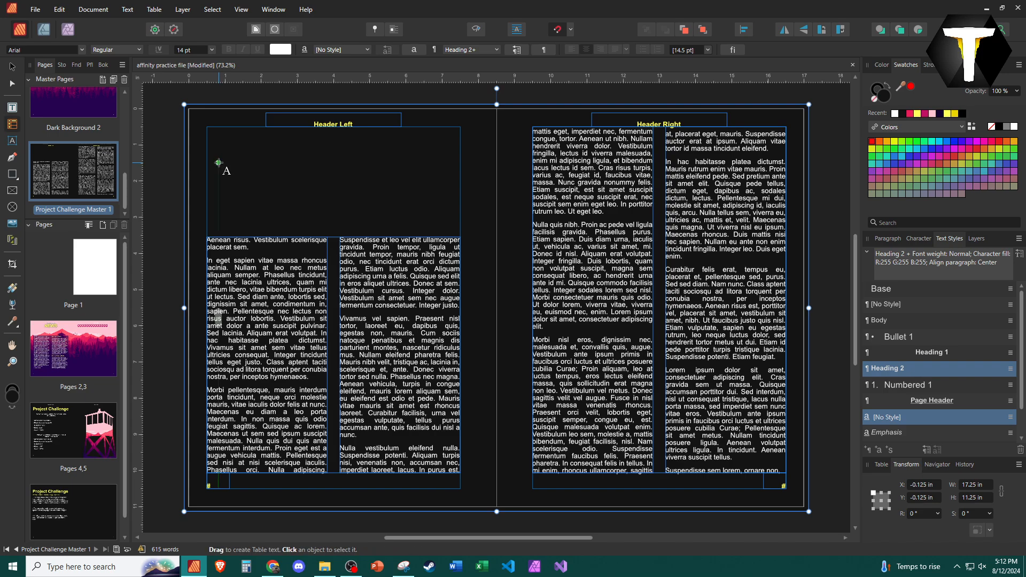
{"action": "left_click_drag", "start_coordinate": [208, 152], "coordinate": [209, 152]}
{"action": "key", "text": "t"}
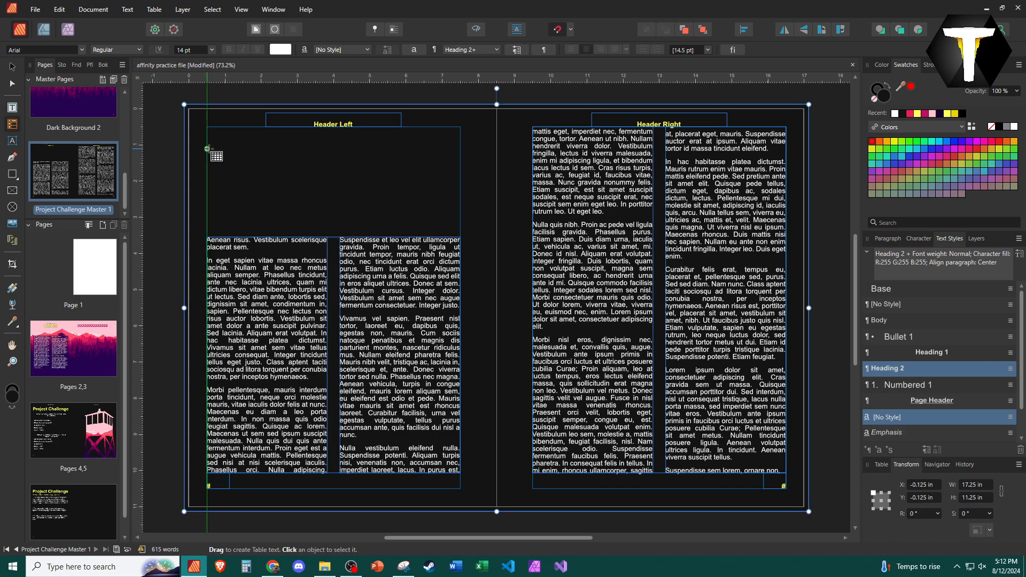
{"action": "key", "text": "ctrl+d"}
{"action": "left_click", "coordinate": [208, 150]}
{"action": "key", "text": "t"}
{"action": "key", "text": "t"}
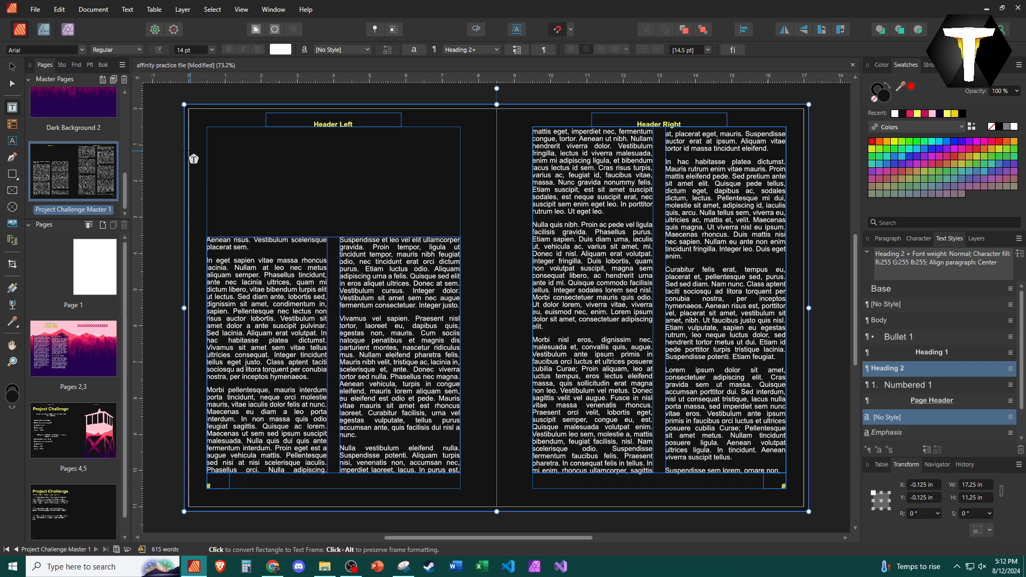
Lock the background rectangle layer of the master spread.
{"action": "right_click", "coordinate": [483, 183]}
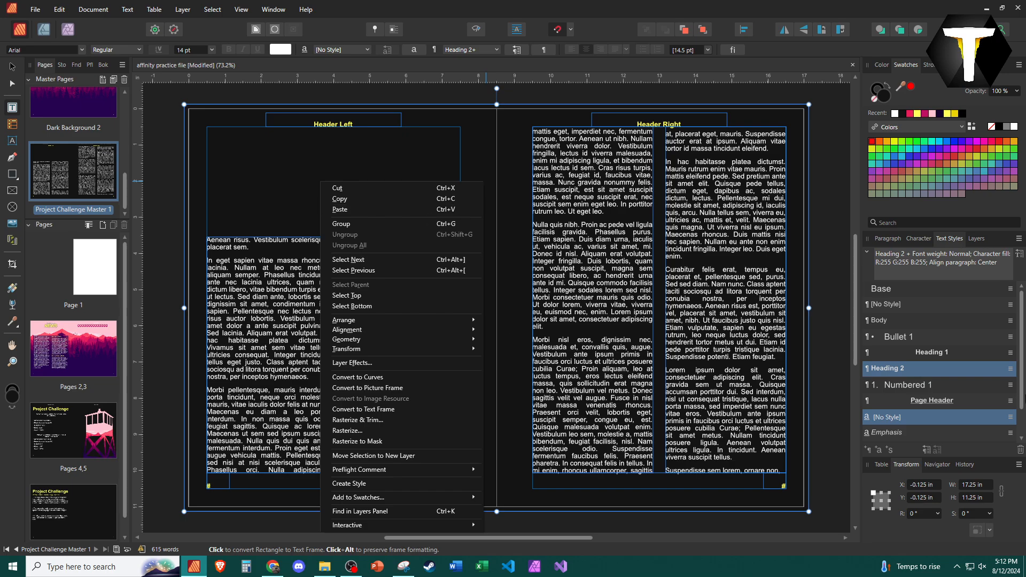
{"action": "left_click", "coordinate": [978, 239]}
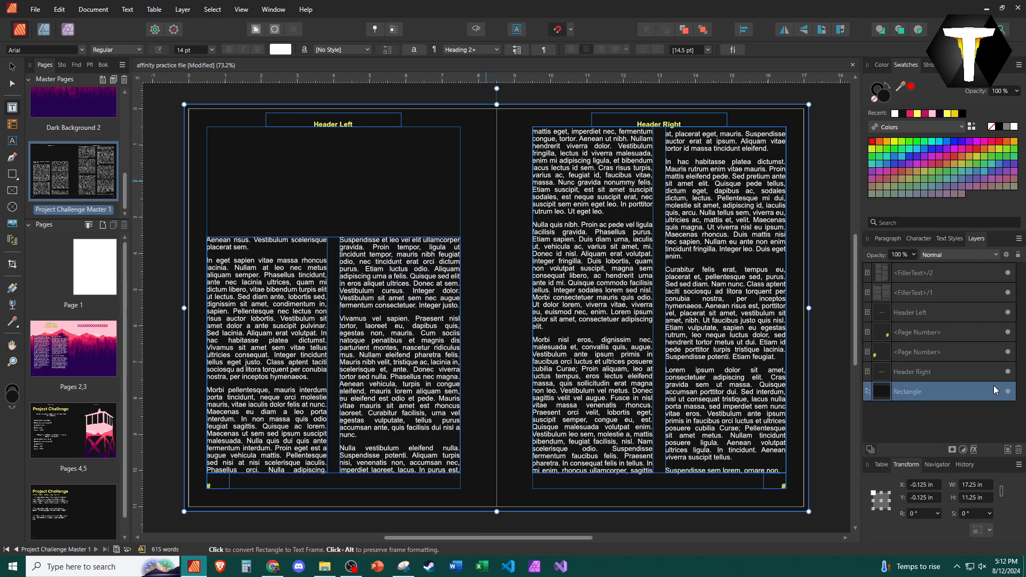
{"action": "left_click", "coordinate": [997, 392]}
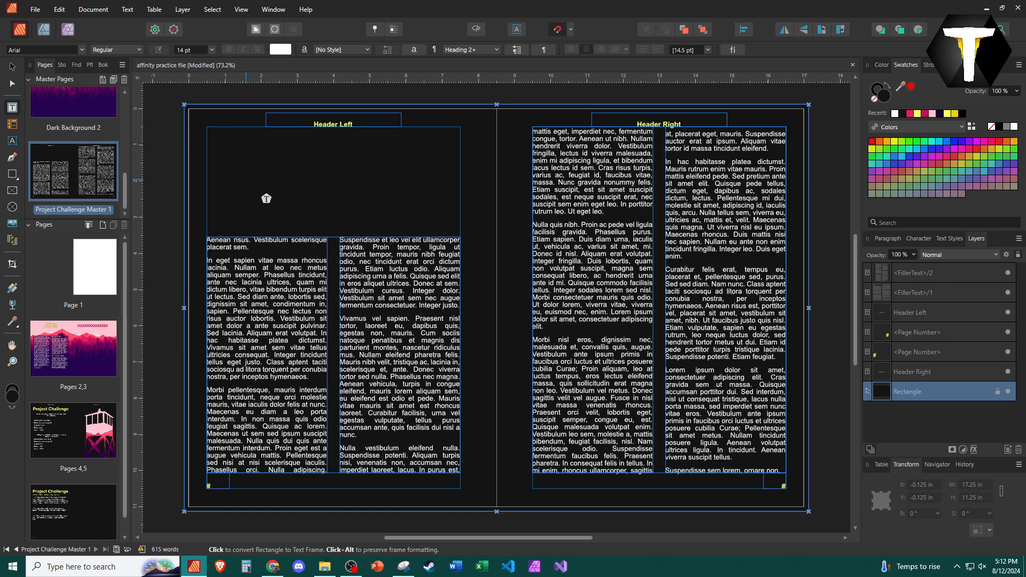
Draw a text frame about 6.25 by 0.96 in above the left page's columns and set its text size to 50 pt.
{"action": "key", "text": "t"}
{"action": "key", "text": "t"}
{"action": "key", "text": "t"}
{"action": "left_click_drag", "start_coordinate": [224, 154], "coordinate": [450, 189]}
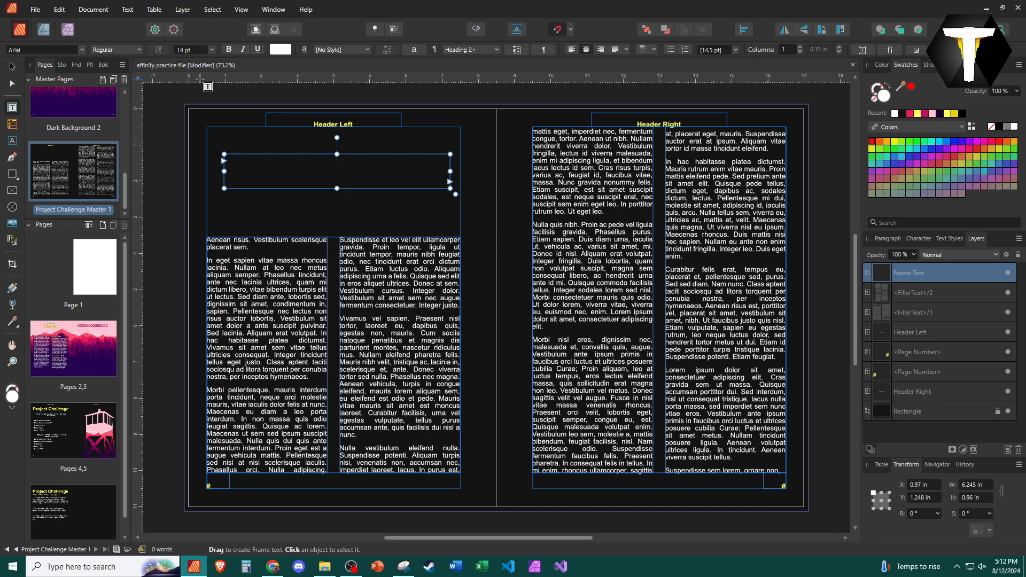
{"action": "left_click", "coordinate": [187, 54]}
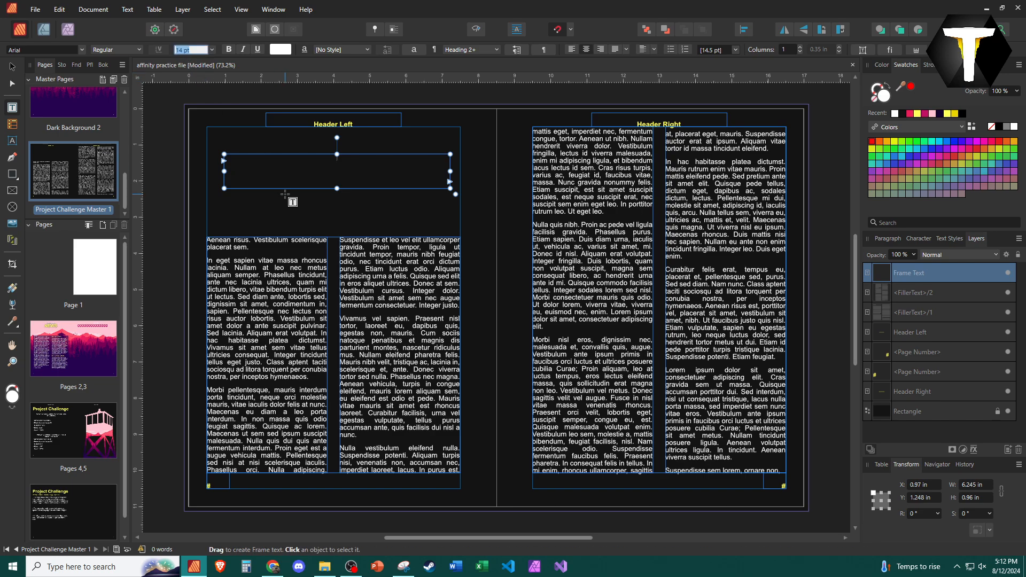
{"action": "type", "text": "50"}
{"action": "key", "text": "Return"}
Enter CHAPTER TITLE in the new frame in the Heading 1 style and select all of its text.
{"action": "type", "text": "cha"}
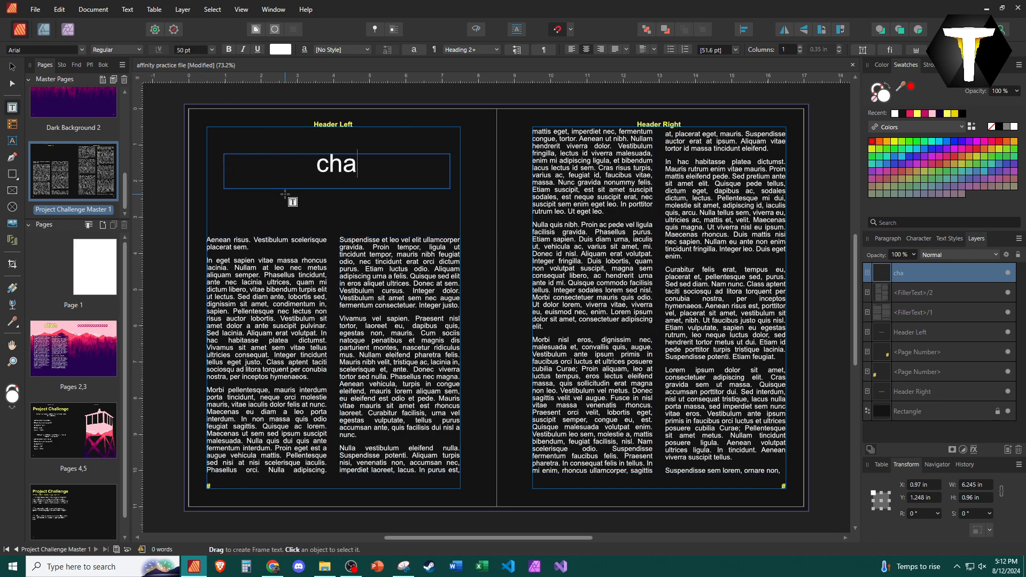
{"action": "type", "text": "p"}
{"action": "key", "text": "BackSpace"}
{"action": "key", "text": "BackSpace"}
{"action": "key", "text": "BackSpace"}
{"action": "key", "text": "BackSpace"}
{"action": "type", "text": "CHAPTER TITLE"}
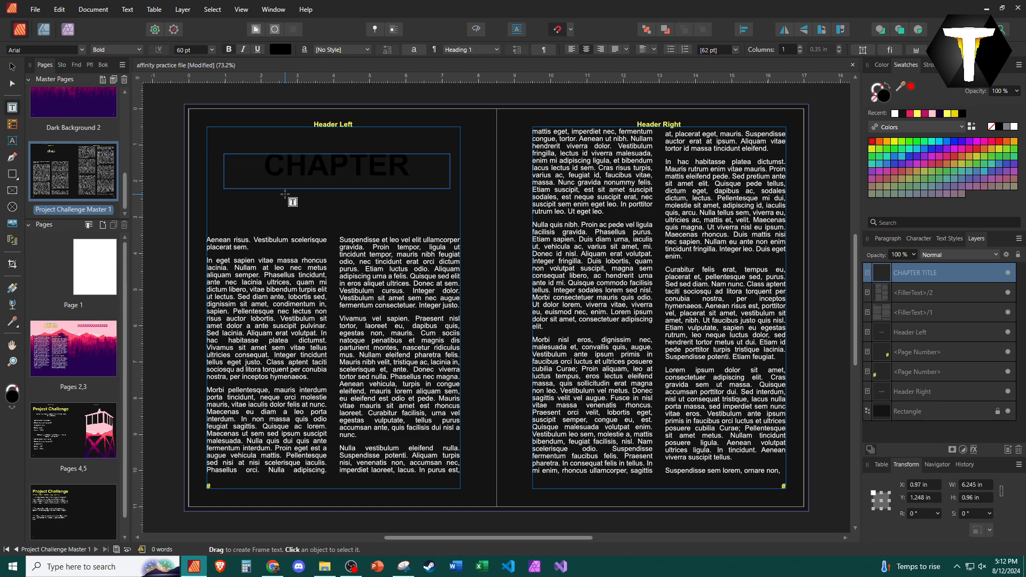
{"action": "key", "text": "ctrl+a"}
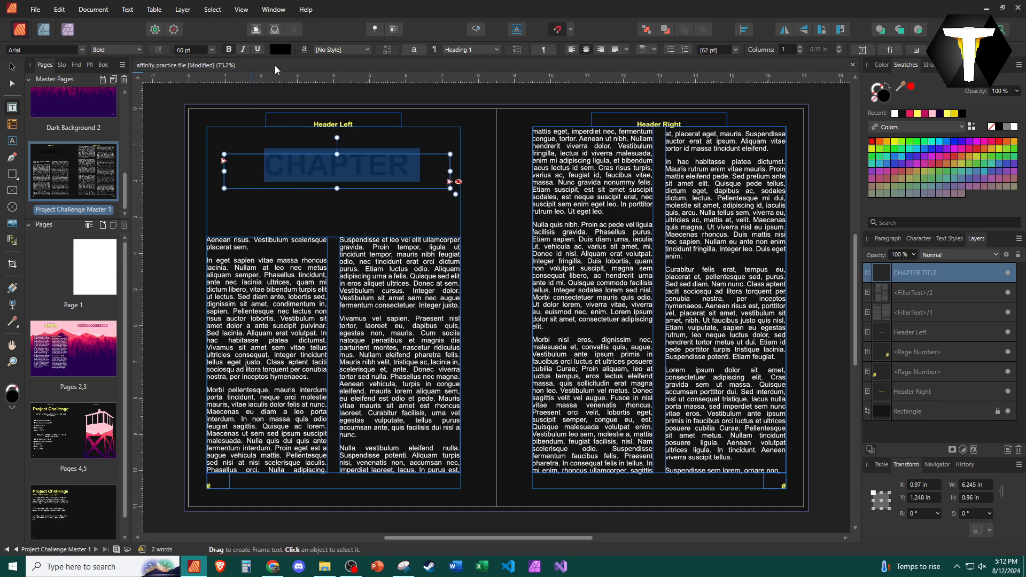
Colour the CHAPTER TITLE text pinkish red and enlarge its frame to about 7 by 1.7 in, spanning the left page's columns.
{"action": "left_click", "coordinate": [911, 114]}
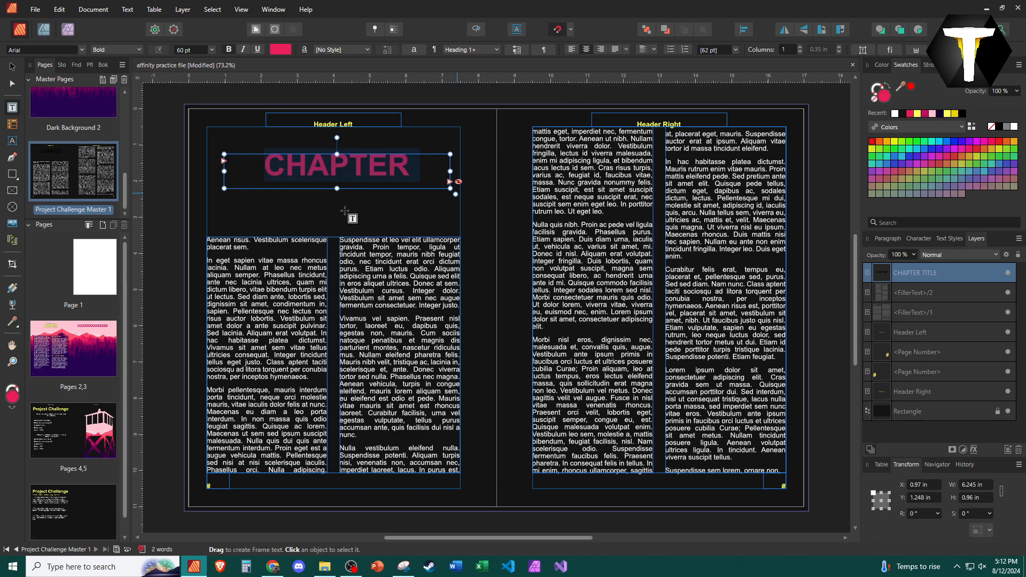
{"action": "left_click_drag", "start_coordinate": [337, 188], "coordinate": [339, 216]}
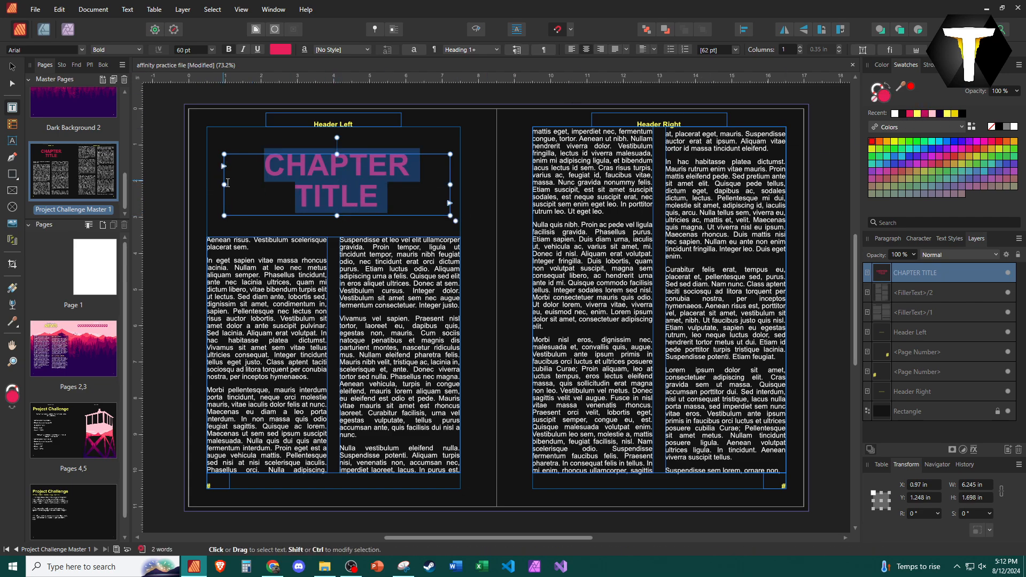
{"action": "left_click_drag", "start_coordinate": [224, 185], "coordinate": [207, 185]}
{"action": "left_click_drag", "start_coordinate": [451, 185], "coordinate": [461, 185]}
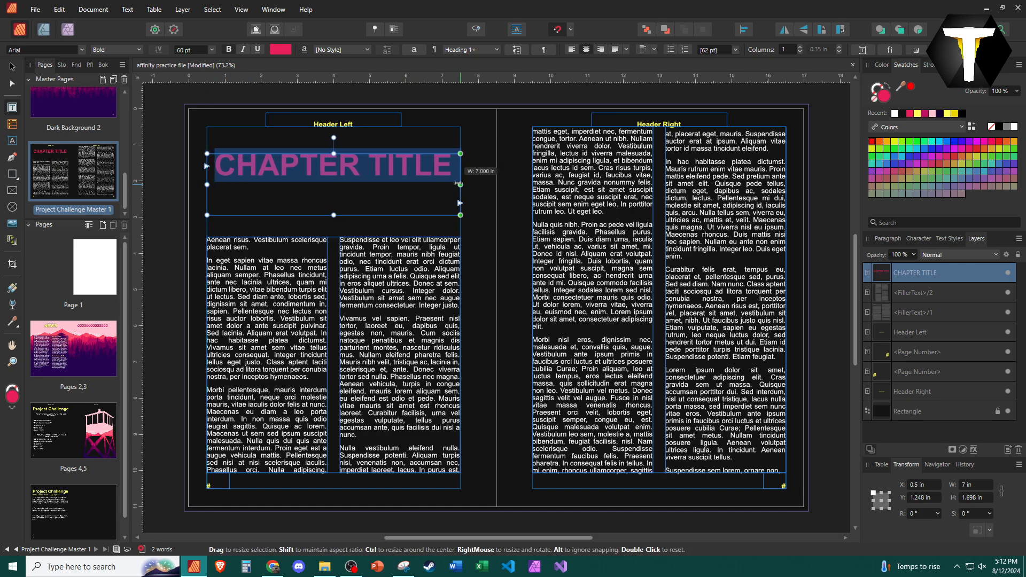
Centre the chapter title horizontally and align it vertically to the bottom of its frame.
{"action": "left_click", "coordinate": [615, 49]}
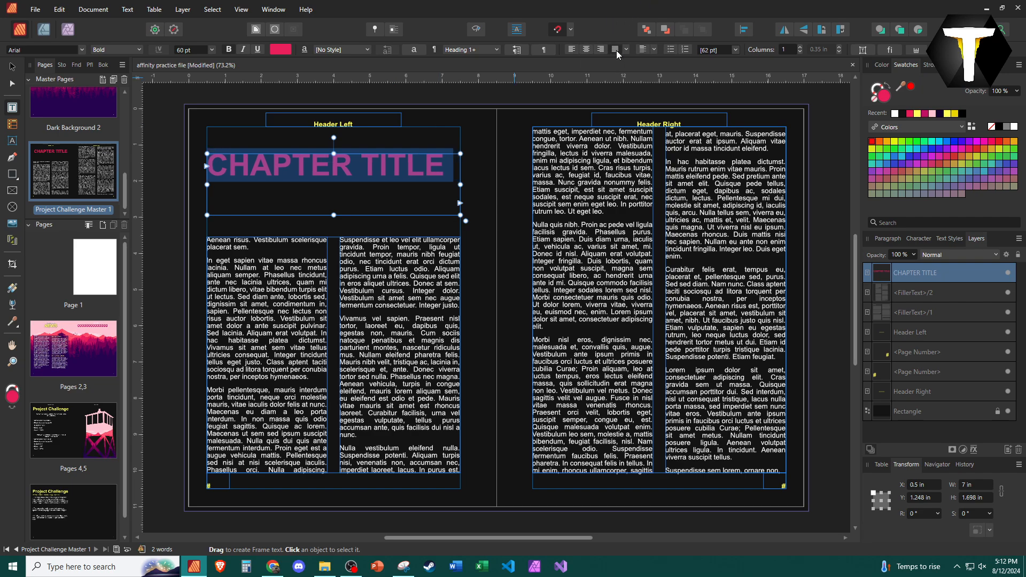
{"action": "left_click", "coordinate": [588, 50]}
{"action": "left_click", "coordinate": [644, 49]}
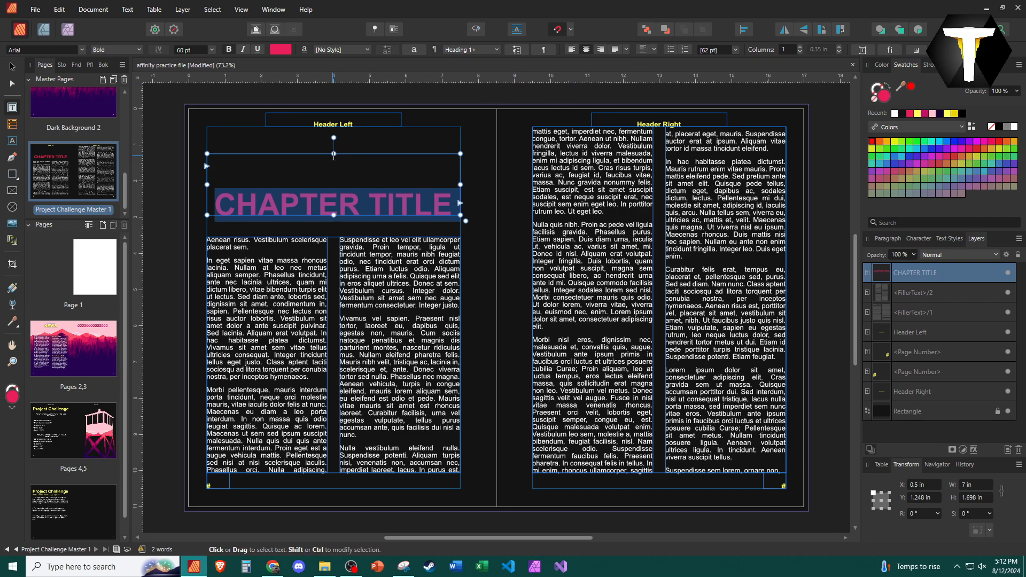
Fit the title frame to the left page's upper margin at about 1.48 in high and extend the body text frame up to just beneath it.
{"action": "left_click", "coordinate": [334, 156]}
{"action": "left_click_drag", "start_coordinate": [334, 156], "coordinate": [330, 159]}
{"action": "left_click", "coordinate": [11, 68]}
{"action": "left_click", "coordinate": [329, 206]}
{"action": "left_click", "coordinate": [332, 239]}
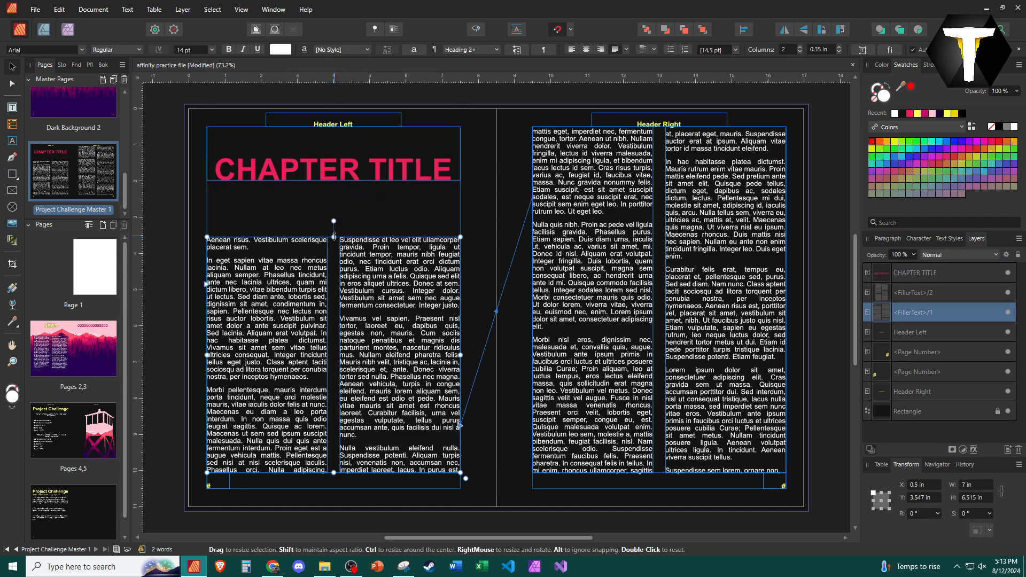
{"action": "left_click_drag", "start_coordinate": [334, 237], "coordinate": [334, 190]}
{"action": "left_click", "coordinate": [203, 225]}
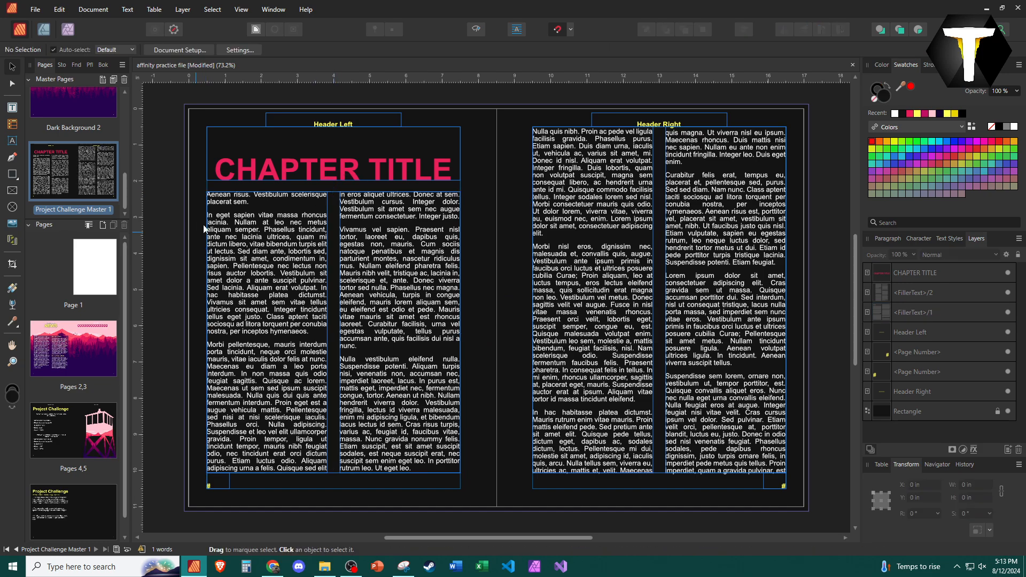
Underline the chapter title and preview the master spread without frame outlines and guides.
{"action": "triple_click", "coordinate": [262, 178]}
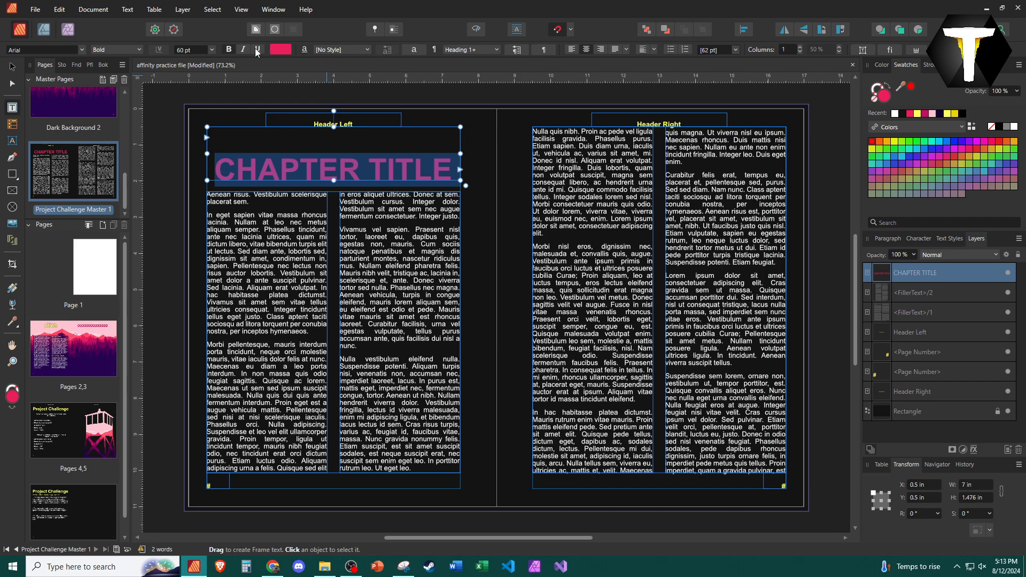
{"action": "left_click", "coordinate": [257, 50]}
{"action": "left_click", "coordinate": [172, 222]}
{"action": "left_click", "coordinate": [12, 67]}
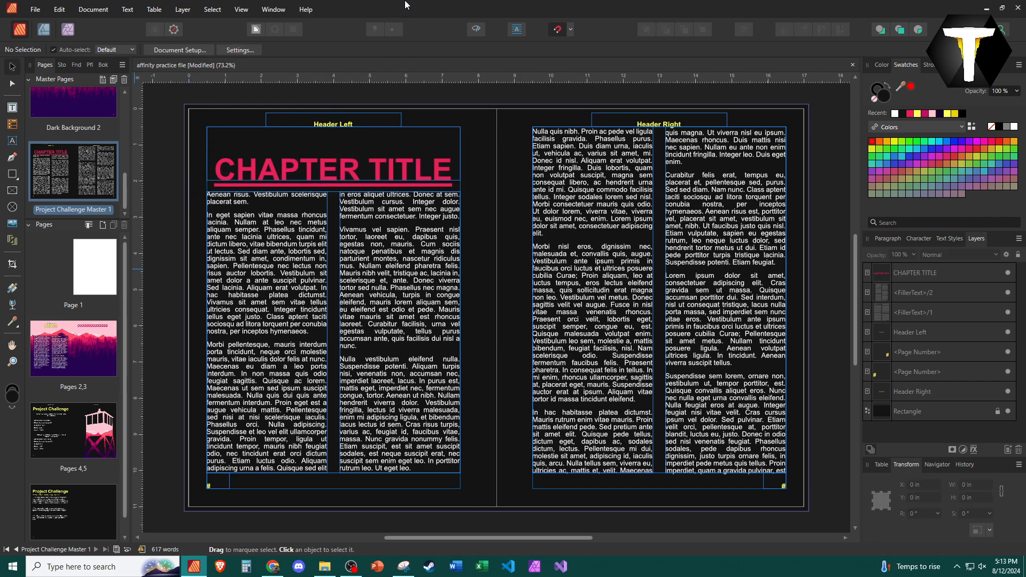
{"action": "left_click", "coordinate": [472, 30]}
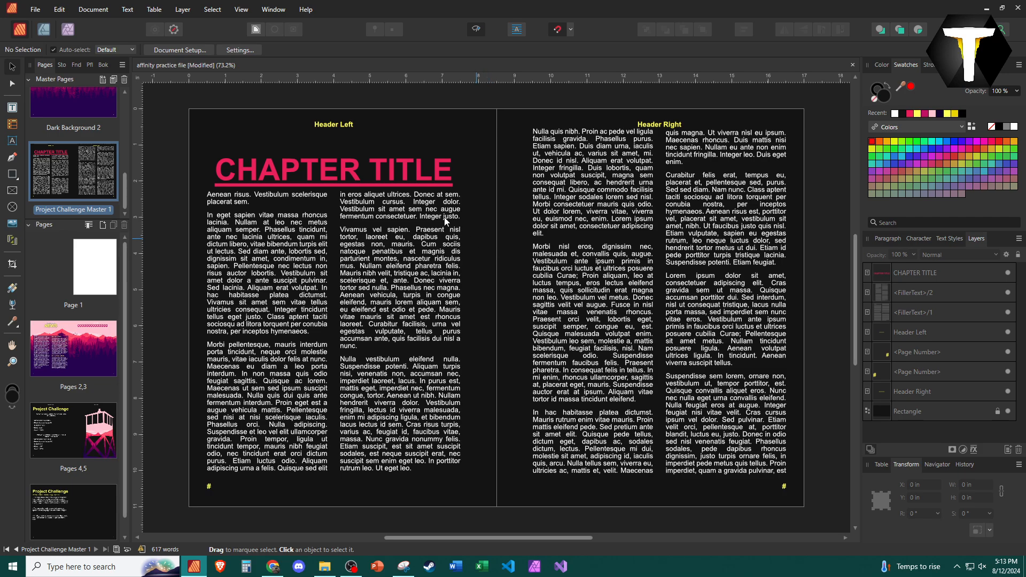
Place a text frame about 3.25 by 3.03 in with Square text wrap in the upper part of the right page's outer column.
{"action": "left_click", "coordinate": [12, 112]}
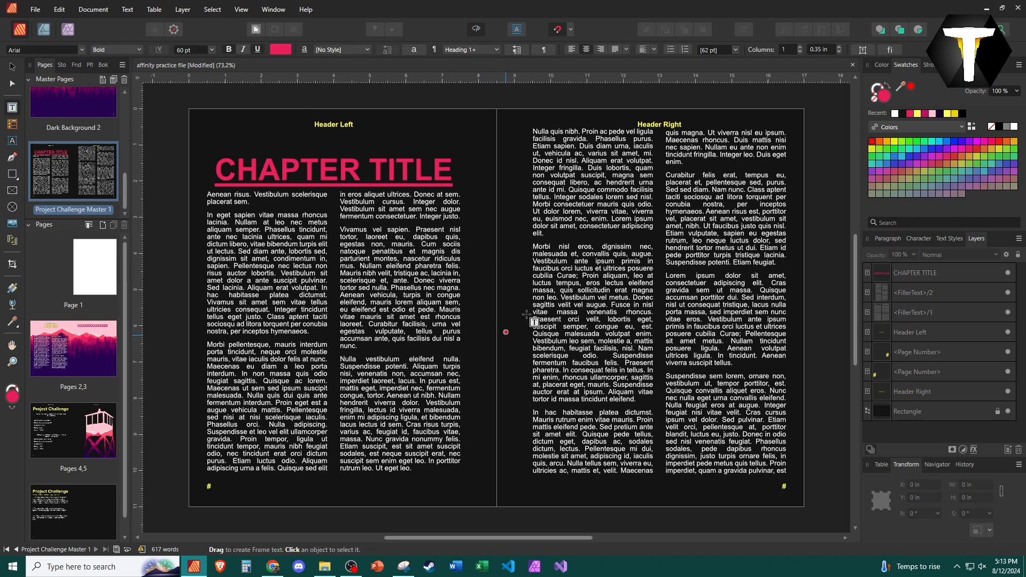
{"action": "left_click_drag", "start_coordinate": [491, 234], "coordinate": [610, 344]}
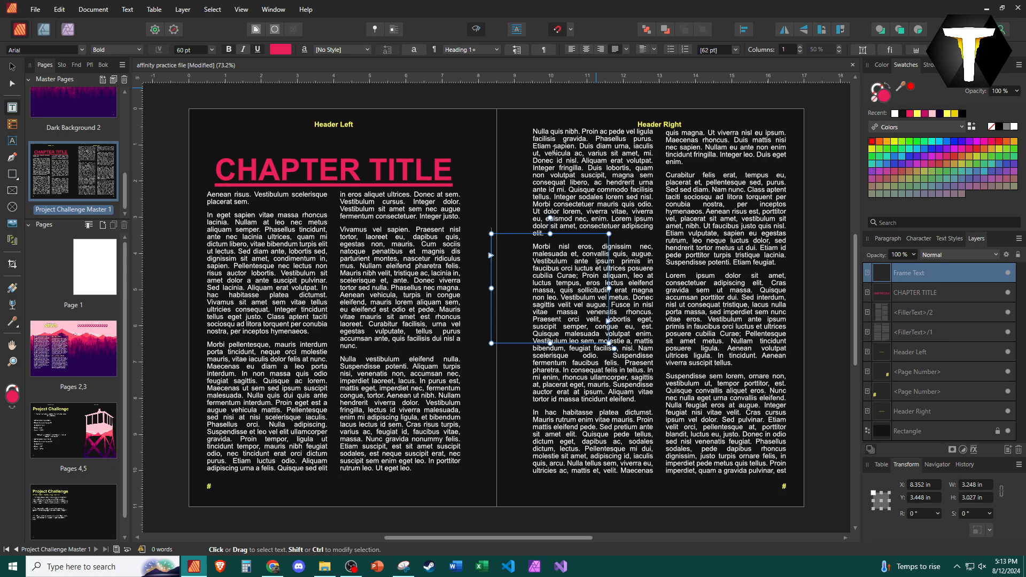
{"action": "left_click", "coordinate": [254, 30]}
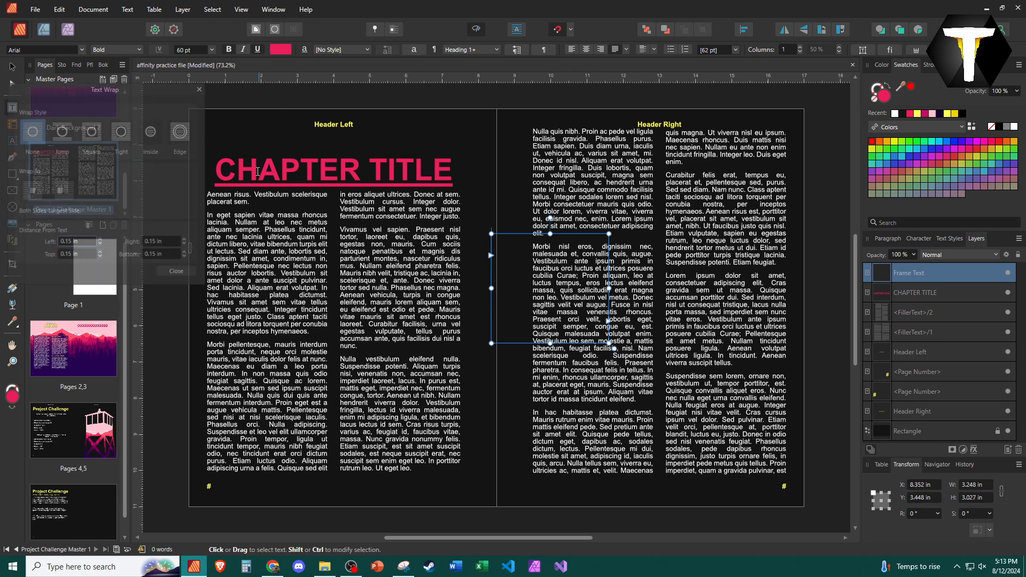
{"action": "left_click", "coordinate": [91, 133]}
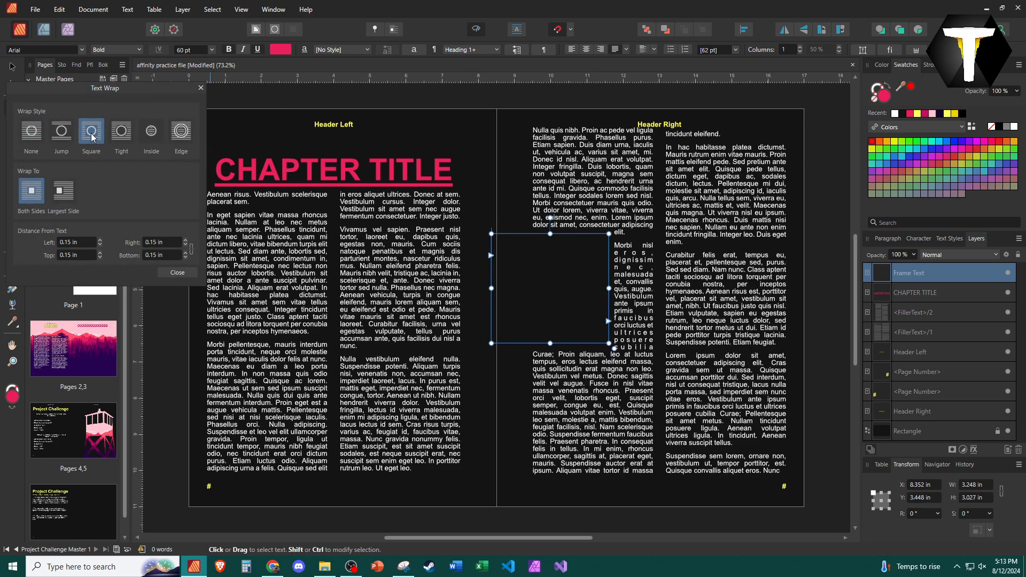
{"action": "left_click", "coordinate": [178, 273]}
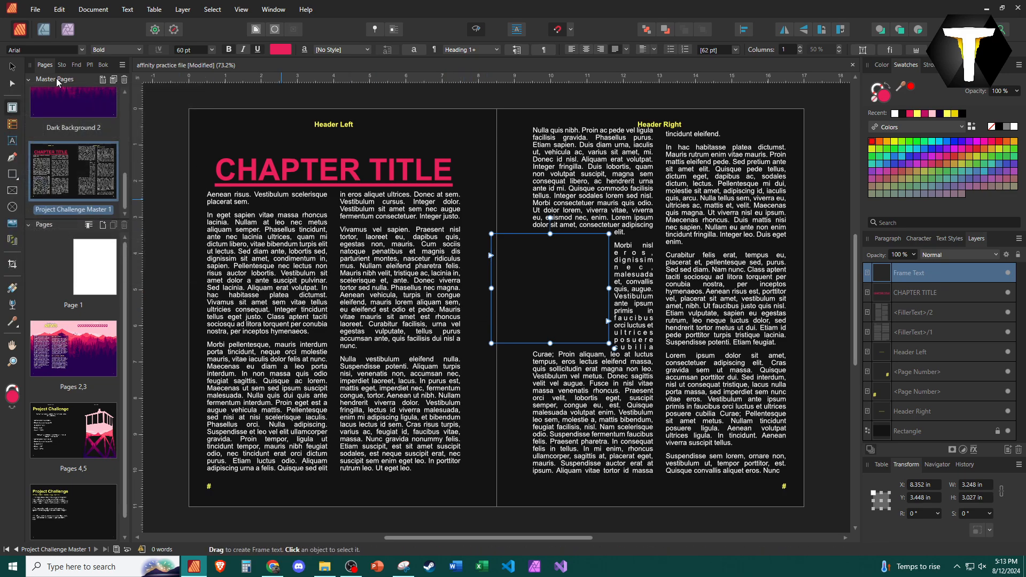
{"action": "left_click", "coordinate": [13, 70]}
{"action": "left_click_drag", "start_coordinate": [560, 274], "coordinate": [734, 206]}
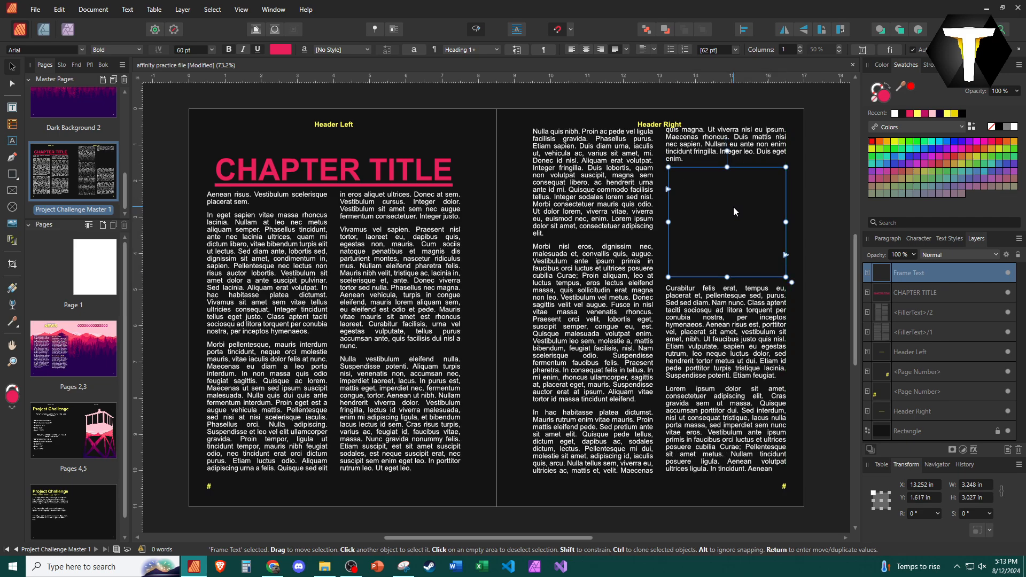
Set the inset frame's text colour to yellow, insert filler text and select all of it.
{"action": "double_click", "coordinate": [728, 212]}
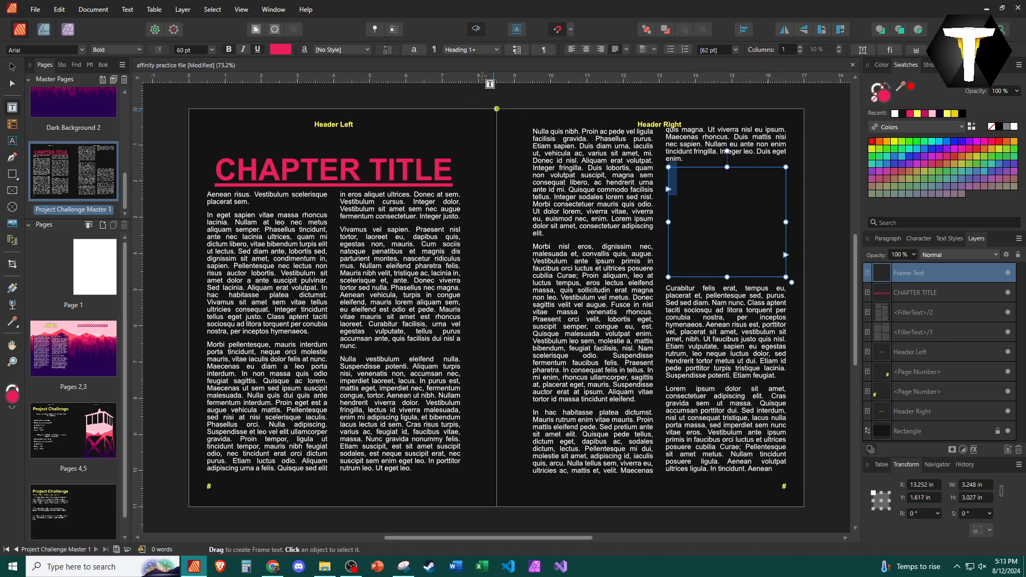
{"action": "left_click", "coordinate": [917, 114]}
{"action": "left_click", "coordinate": [128, 9]}
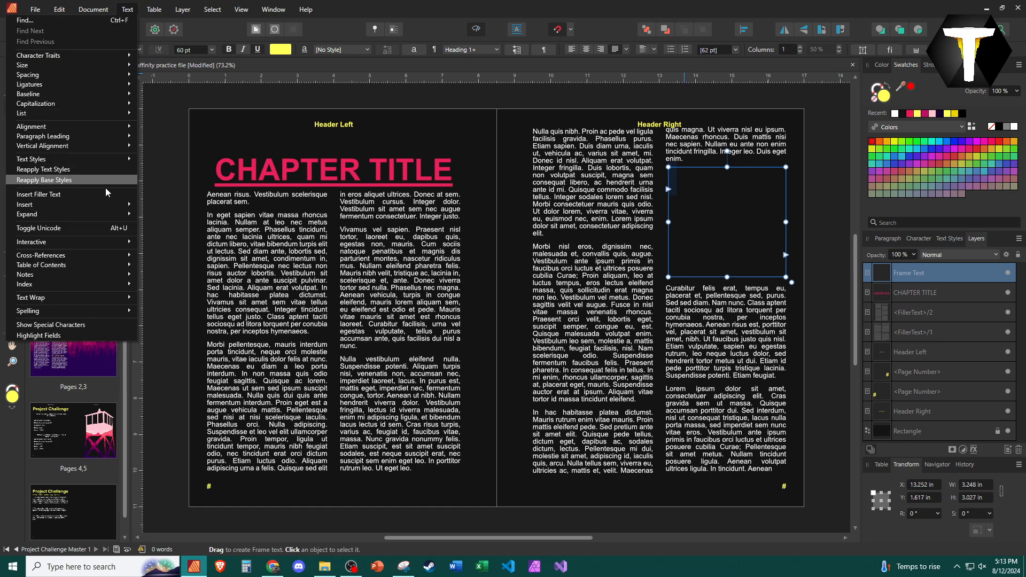
{"action": "left_click", "coordinate": [88, 197]}
{"action": "key", "text": "ctrl+a"}
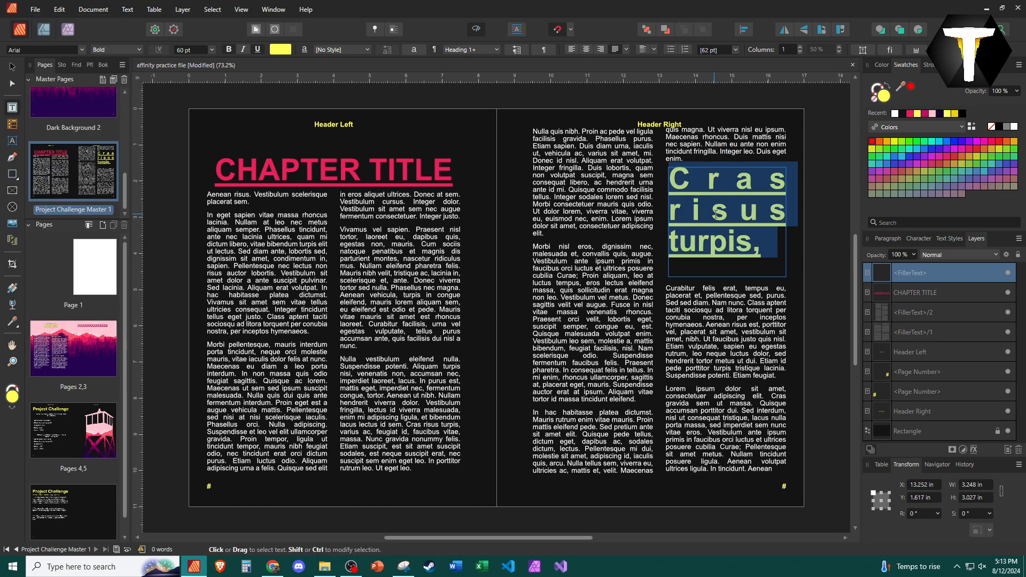
Remove the underline and bold from the inset quote text and set its size to 20 pt.
{"action": "left_click", "coordinate": [257, 50]}
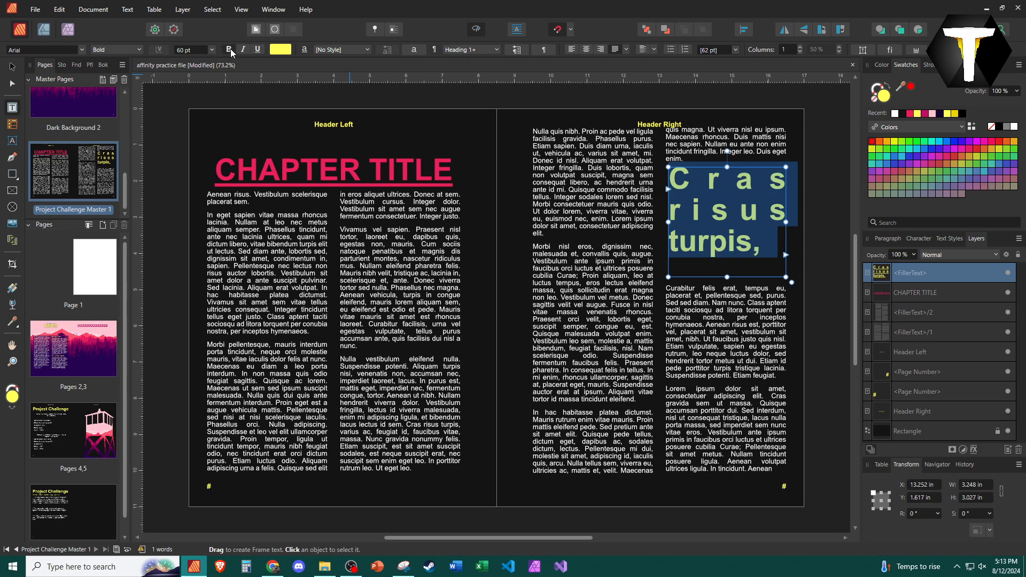
{"action": "left_click", "coordinate": [229, 49]}
{"action": "left_click", "coordinate": [200, 50]}
{"action": "type", "text": "30"}
{"action": "key", "text": "Return"}
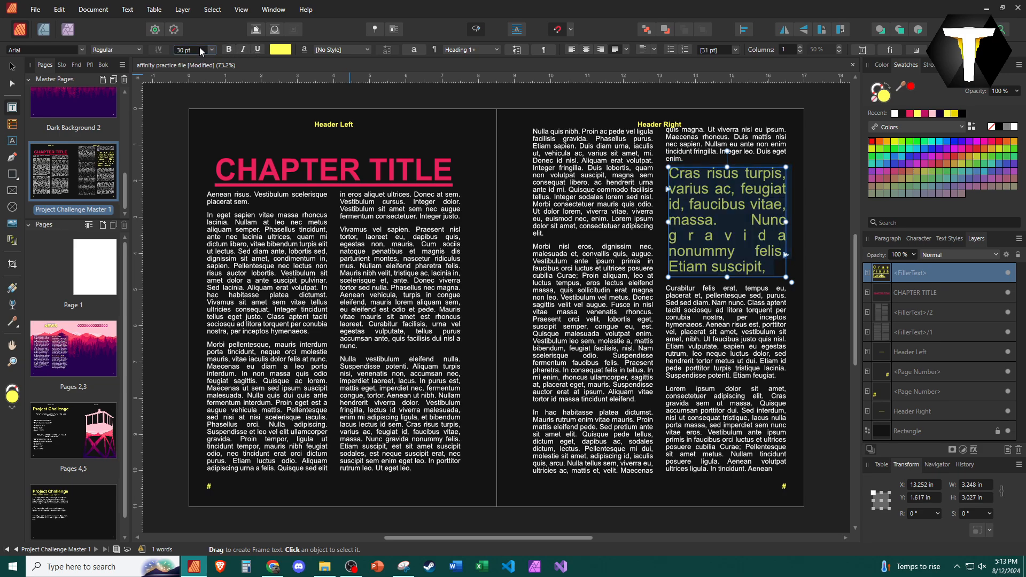
{"action": "type", "text": "20"}
{"action": "key", "text": "Return"}
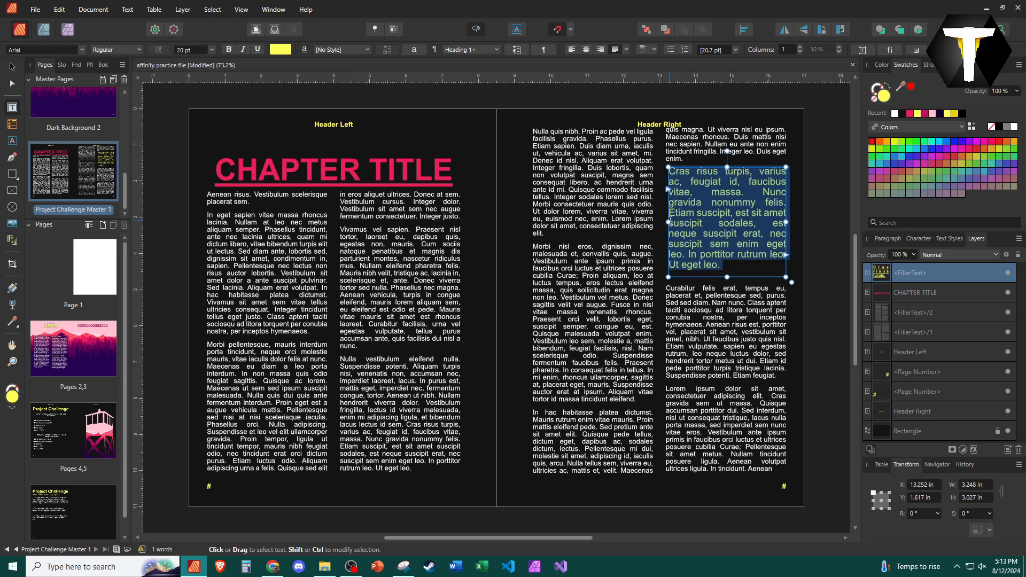
Narrow the inset quote frame to about 3 in from its inner side, indent its first line with a tab and enclose the text in quotation marks.
{"action": "left_click_drag", "start_coordinate": [669, 222], "coordinate": [678, 222]}
{"action": "left_click", "coordinate": [820, 227]}
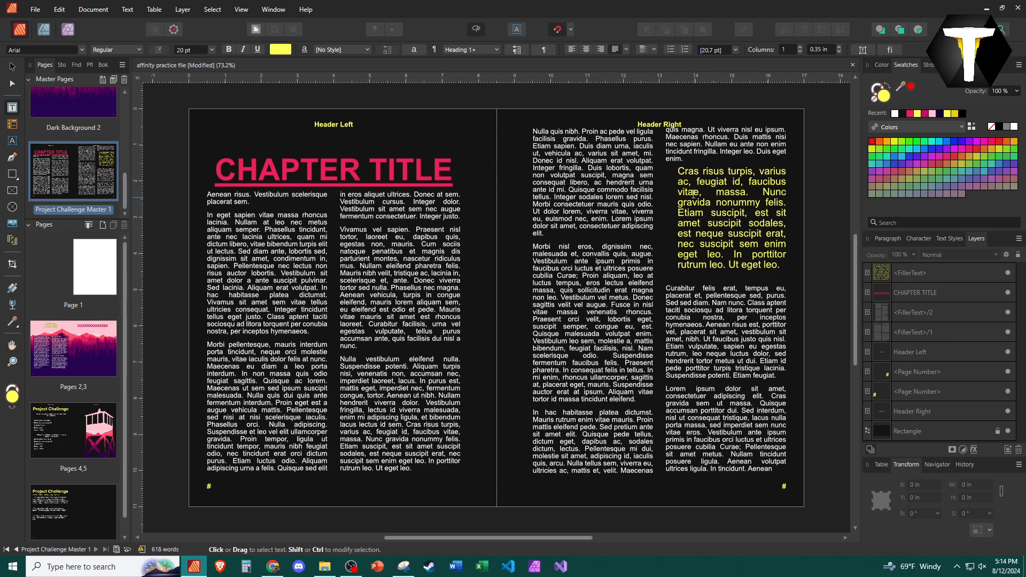
{"action": "left_click", "coordinate": [676, 172]}
{"action": "double_click", "coordinate": [677, 172]}
{"action": "key", "text": "Tab"}
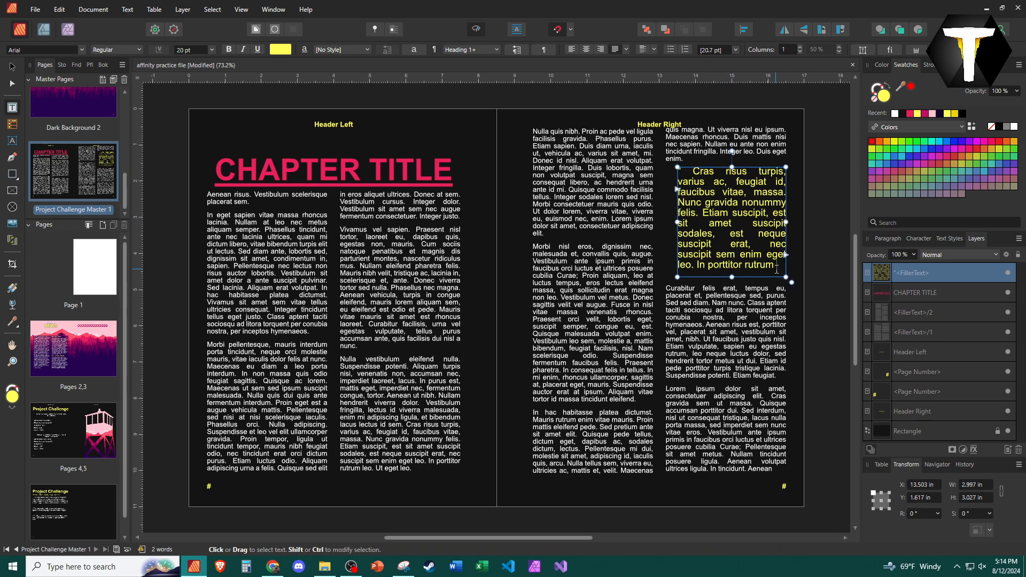
{"action": "type", "text": "\""}
{"action": "key", "text": "BackSpace"}
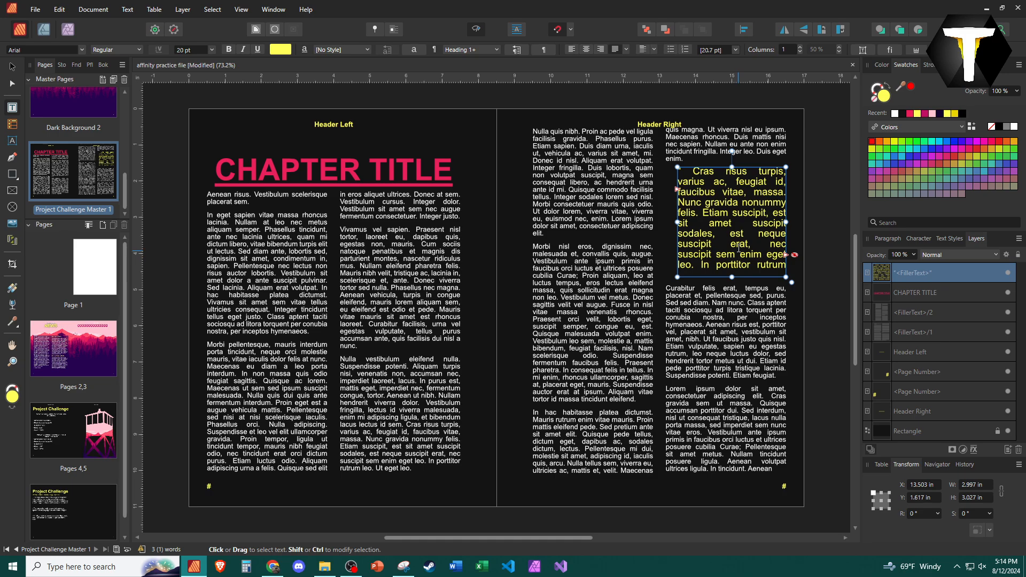
{"action": "mouse_move", "coordinate": [732, 277]}
{"action": "left_mouse_down"}
{"action": "mouse_move", "coordinate": [733, 293]}
{"action": "mouse_move", "coordinate": [734, 271]}
{"action": "left_mouse_up"}
{"action": "key", "text": "ctrl+z"}
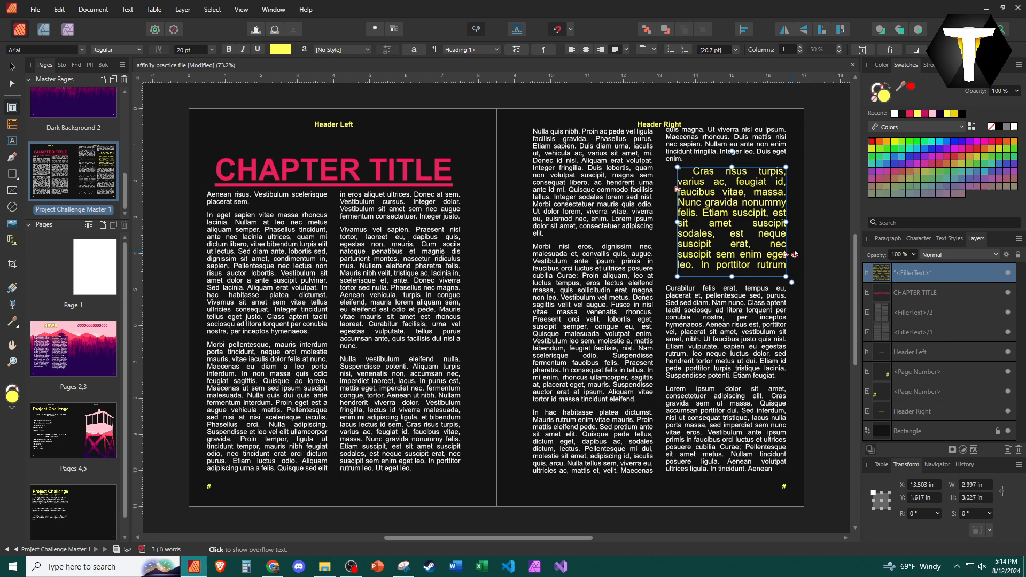
{"action": "left_click", "coordinate": [818, 272]}
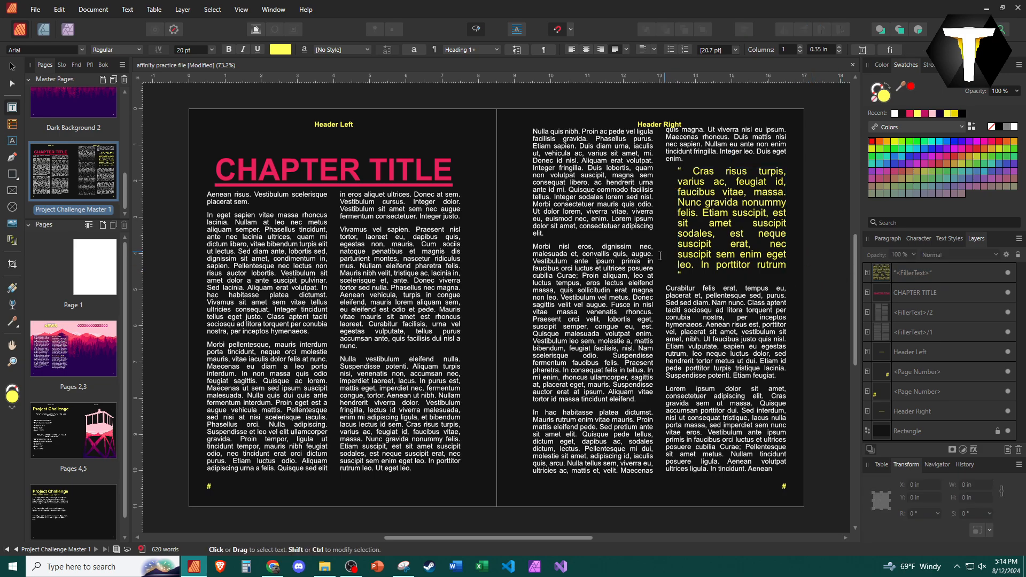
{"action": "left_click", "coordinate": [687, 271]}
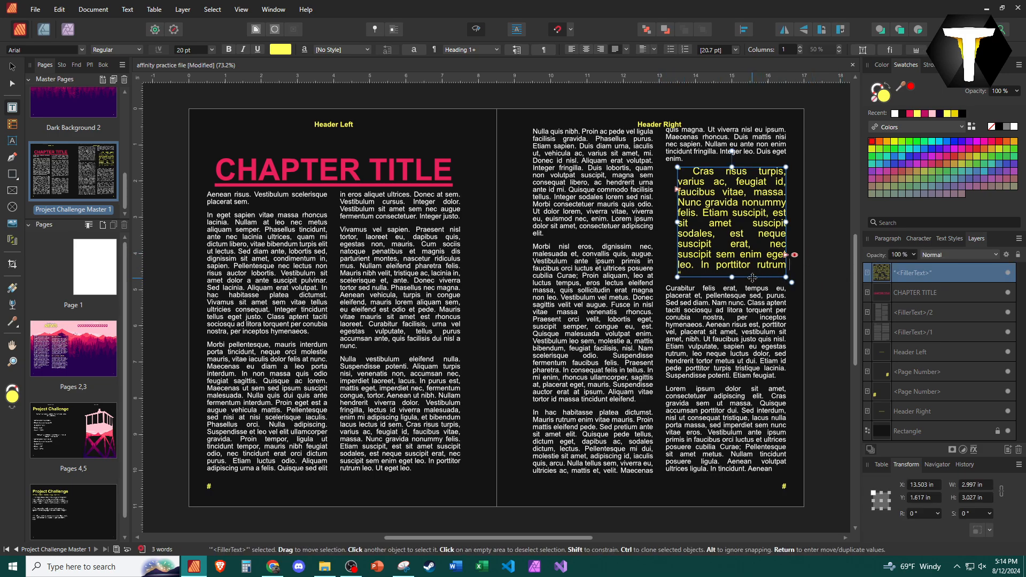
{"action": "key", "text": "Escape"}
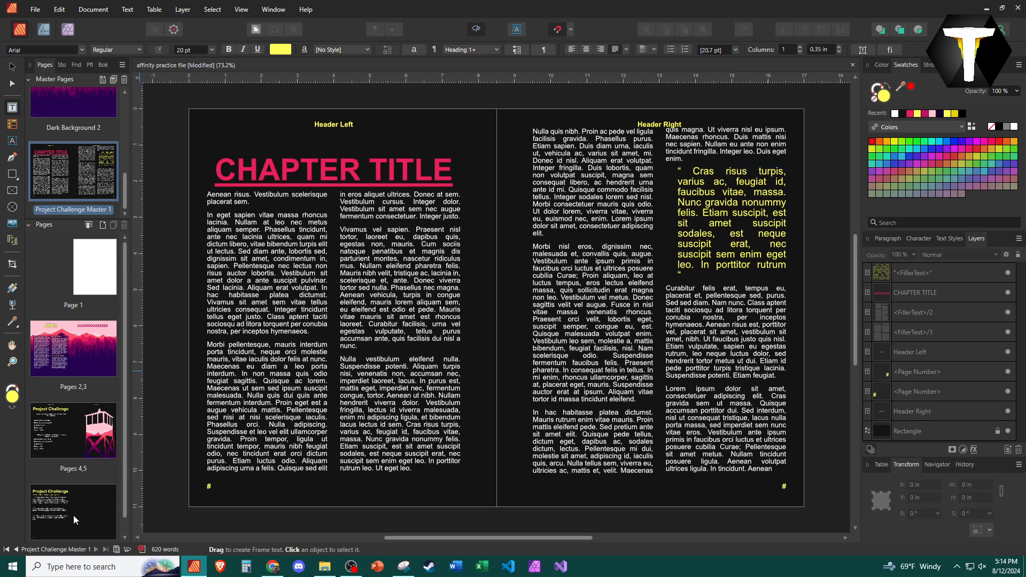
Check the Project Challenge brief on pages 6–7 and duplicate the Project Challenge Master 1 spread.
{"action": "left_click", "coordinate": [73, 516]}
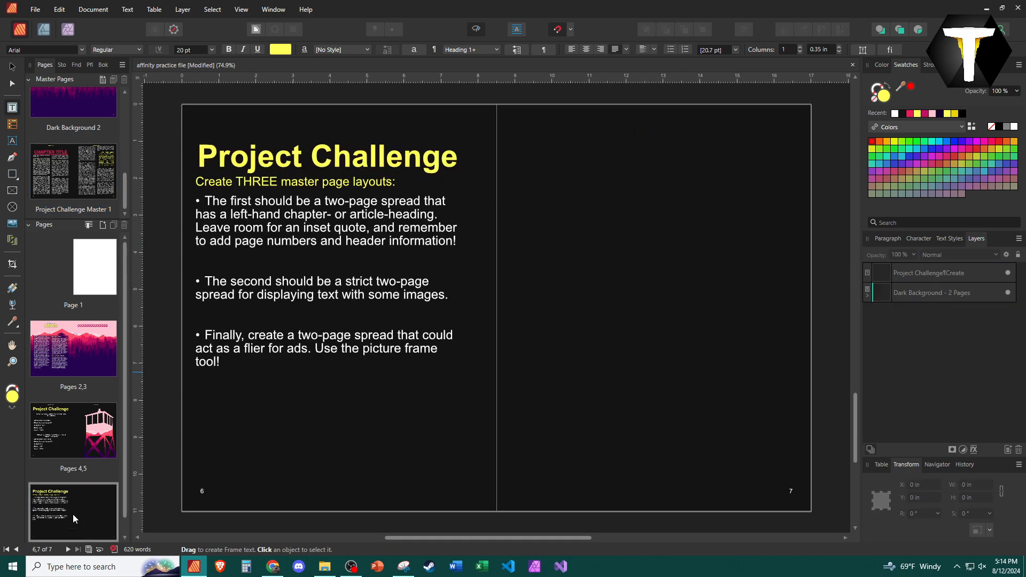
{"action": "left_click", "coordinate": [74, 174]}
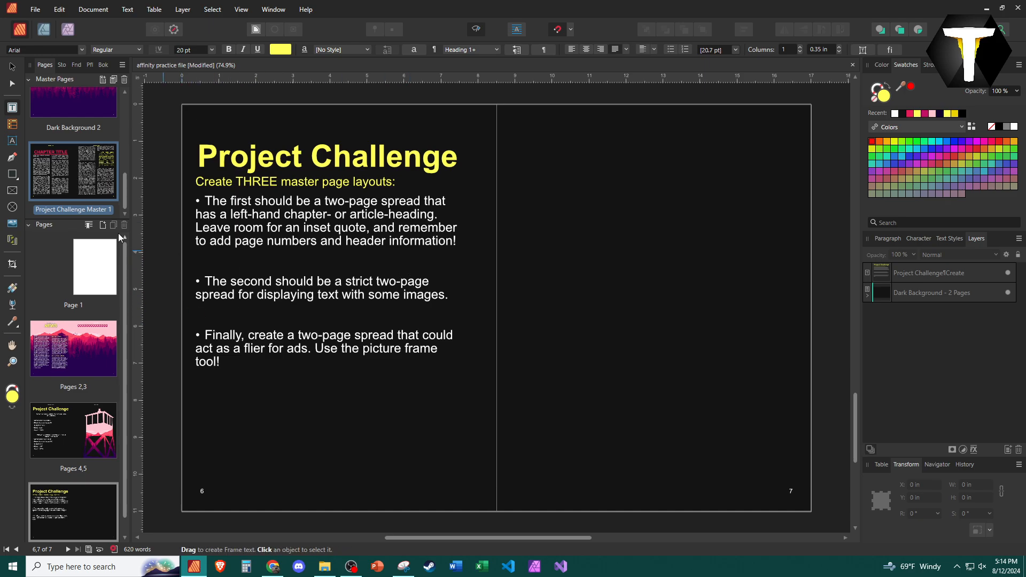
{"action": "right_click", "coordinate": [70, 177]}
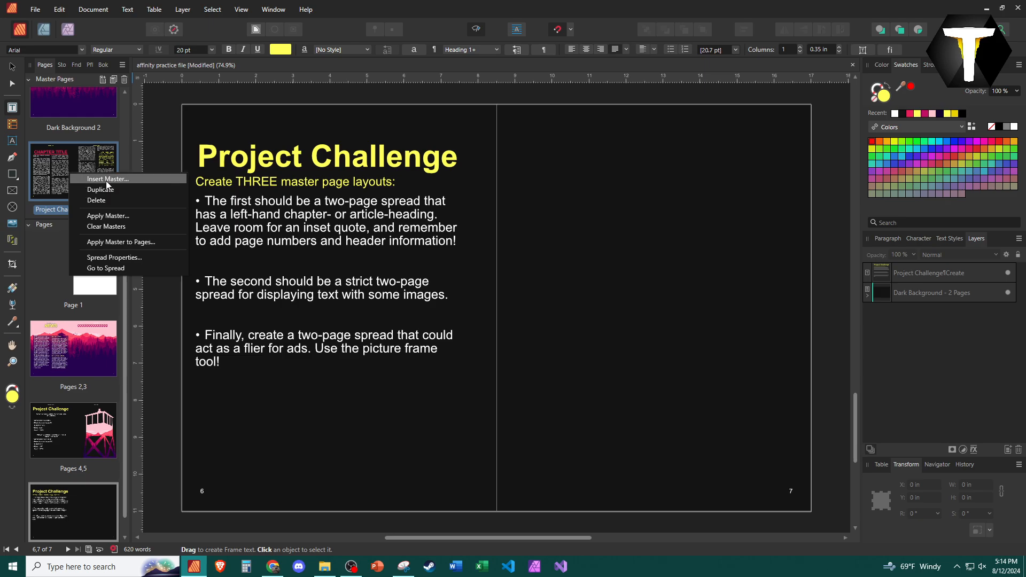
{"action": "left_click", "coordinate": [66, 194]}
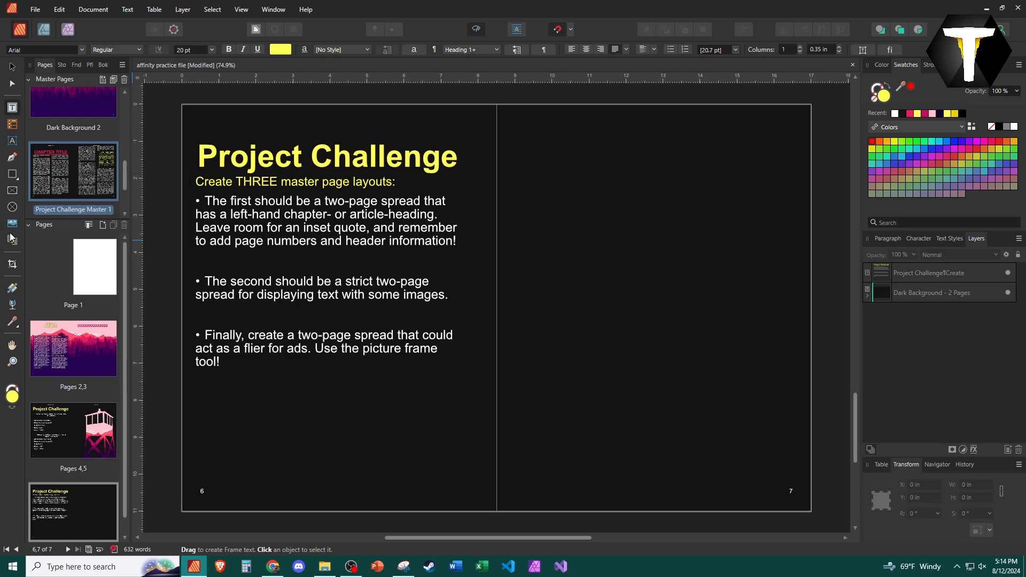
Rename the duplicated master spread as Project Challenge Master 2.
{"action": "left_click", "coordinate": [28, 227]}
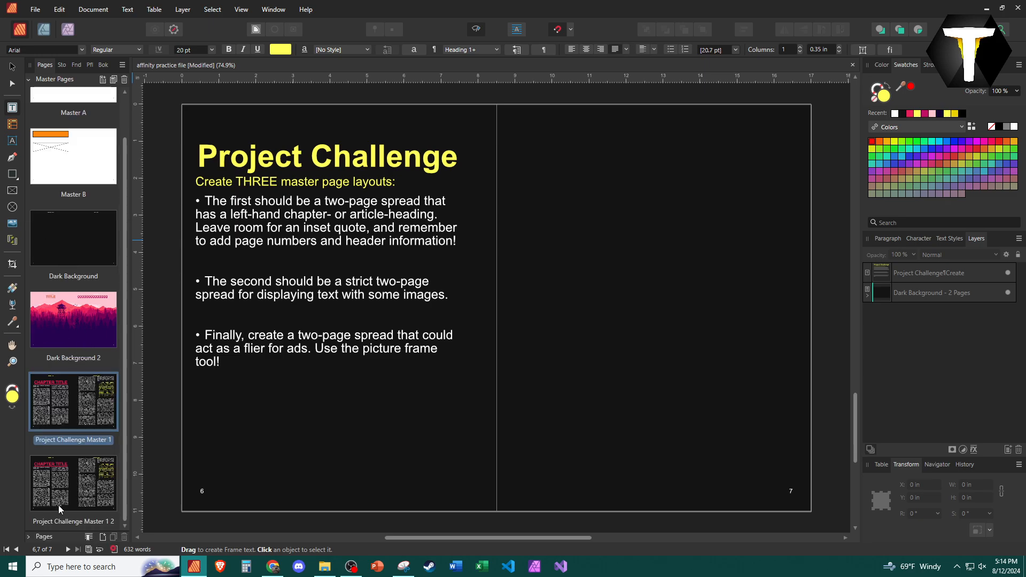
{"action": "right_click", "coordinate": [76, 519]}
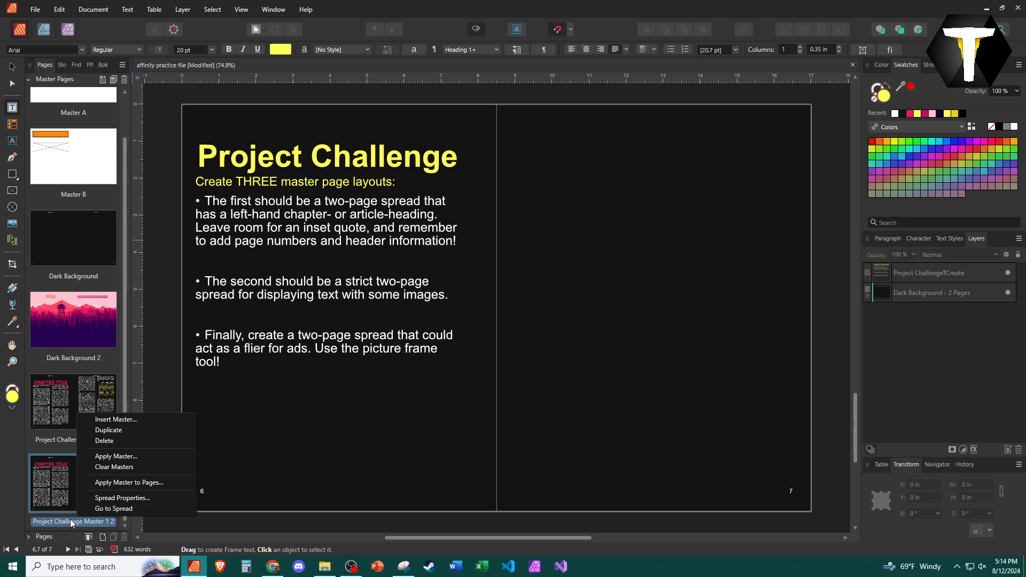
{"action": "left_click", "coordinate": [117, 498]}
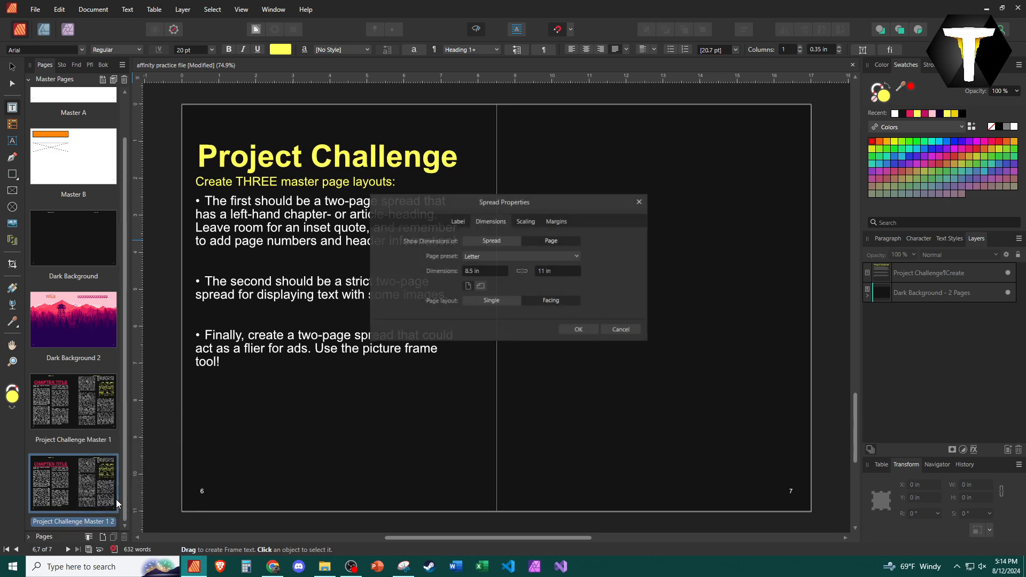
{"action": "left_click", "coordinate": [458, 222]}
{"action": "left_click", "coordinate": [546, 240]}
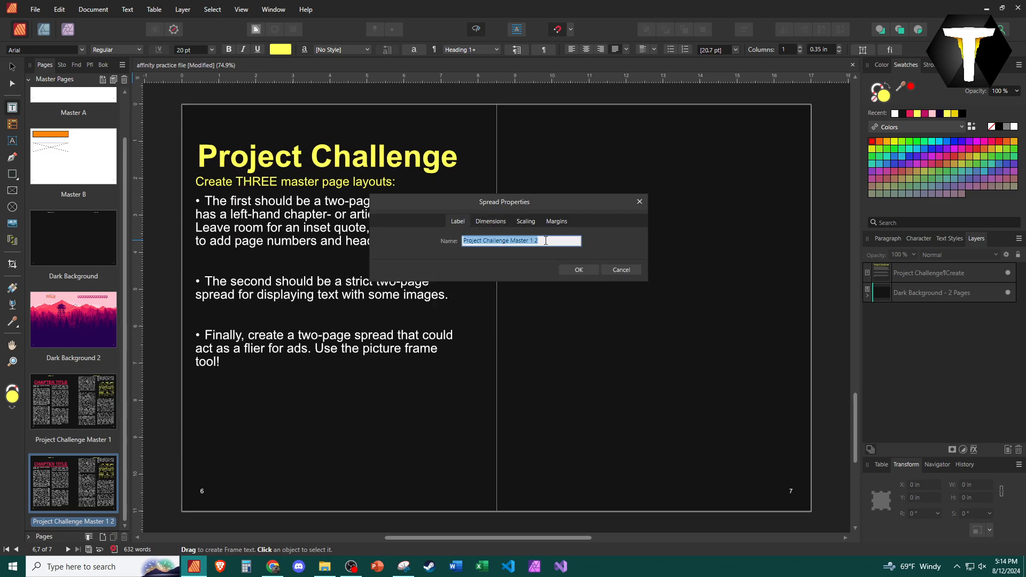
{"action": "left_click", "coordinate": [548, 241]}
{"action": "type", "text": "2"}
{"action": "key", "text": "Return"}
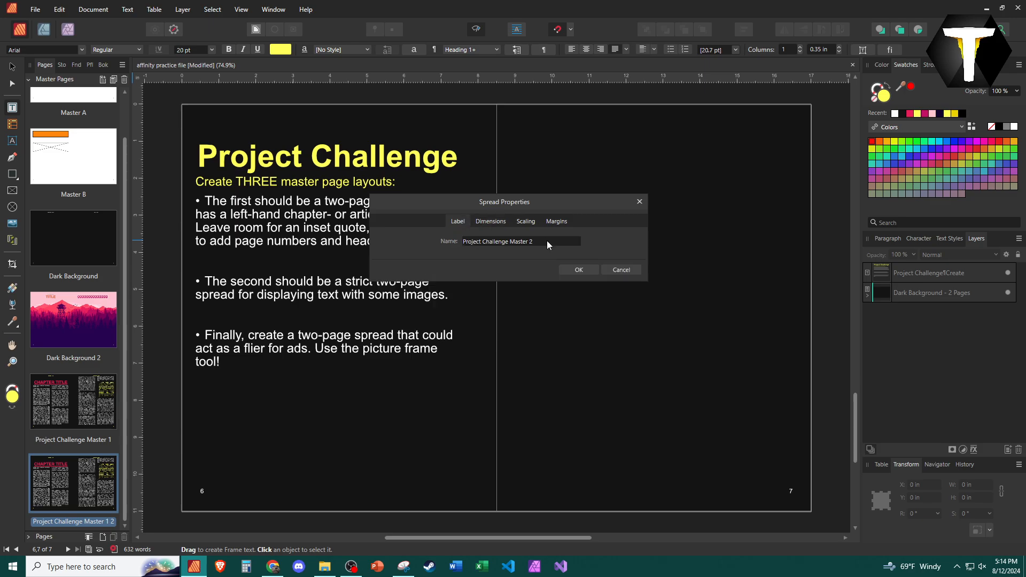
{"action": "left_click", "coordinate": [579, 271]}
Open the Project Challenge Master 2 spread and delete the CHAPTER TITLE frame from its left page.
{"action": "double_click", "coordinate": [96, 484]}
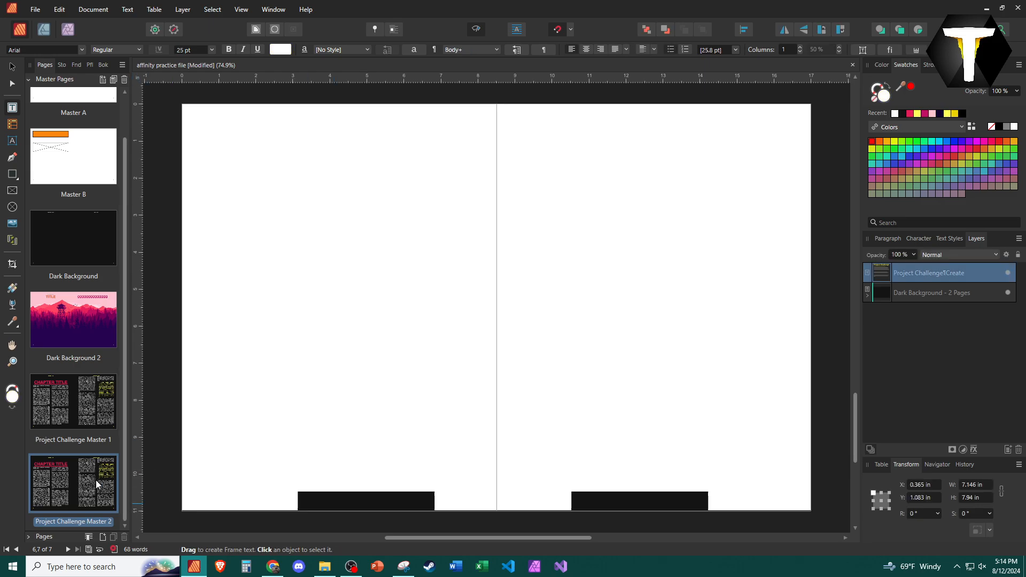
{"action": "double_click", "coordinate": [353, 173]}
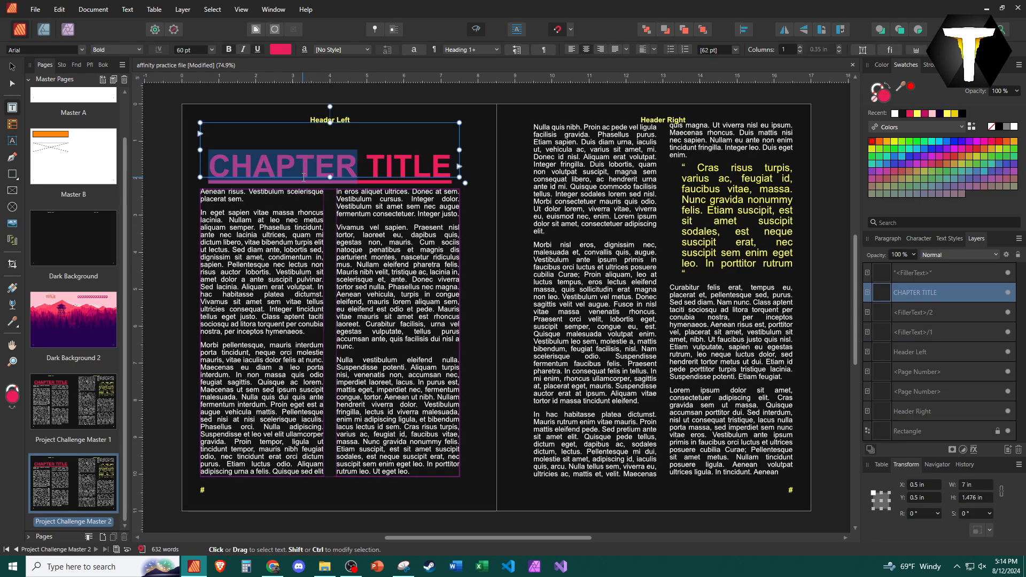
{"action": "left_click", "coordinate": [13, 67]}
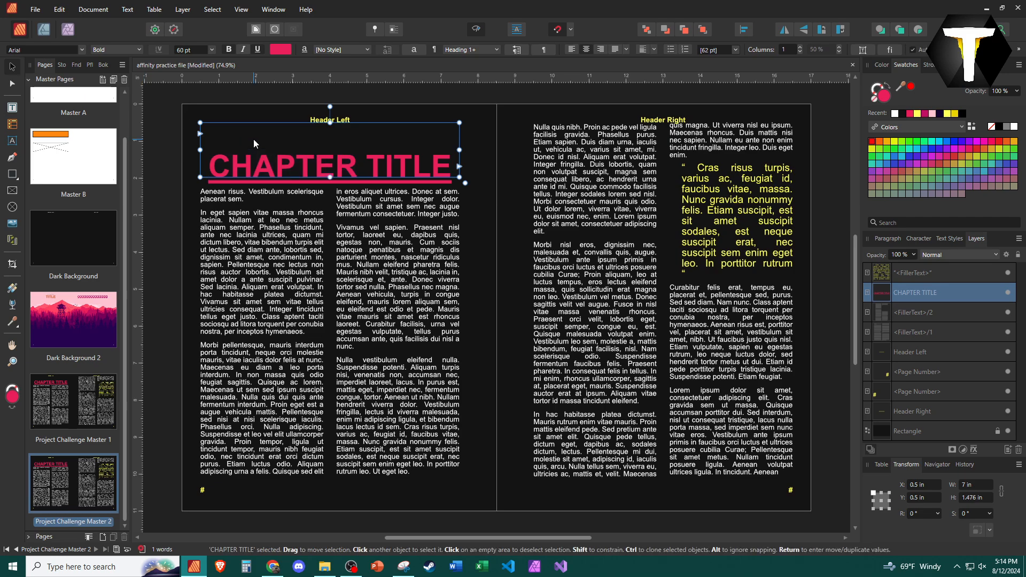
{"action": "key", "text": "Delete"}
Show the frame outlines and align the tops of both body text frames just below the headers, at about 0.79 in.
{"action": "left_click", "coordinate": [330, 214]}
{"action": "left_click_drag", "start_coordinate": [330, 184], "coordinate": [336, 133]}
{"action": "left_click", "coordinate": [476, 30]}
{"action": "left_click", "coordinate": [594, 180]}
{"action": "left_click_drag", "start_coordinate": [663, 123], "coordinate": [659, 130]}
Move the inset quote frame from the right page to the left page's first column, at about 4.97 in down.
{"action": "left_click", "coordinate": [723, 206]}
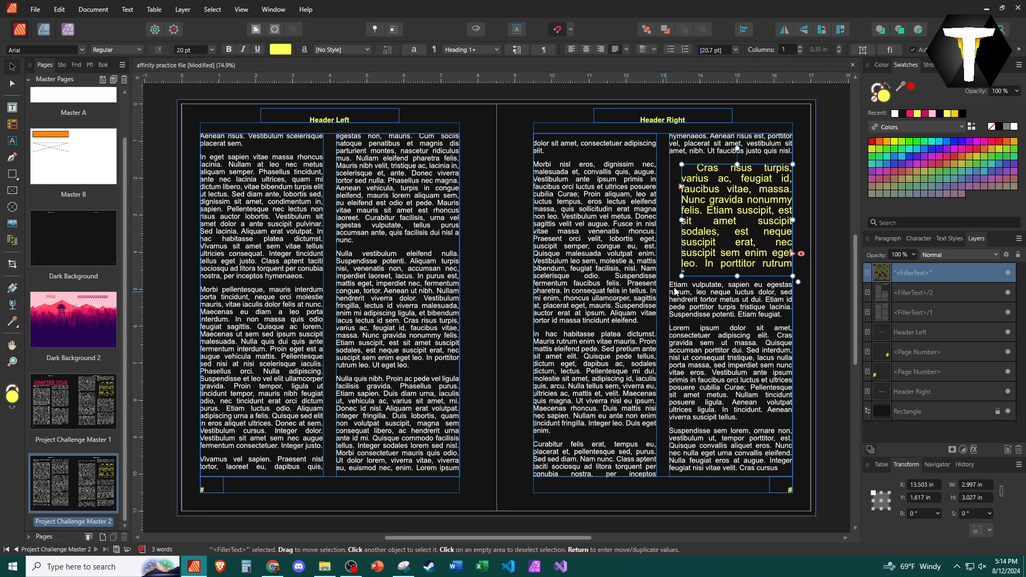
{"action": "left_click", "coordinate": [370, 272]}
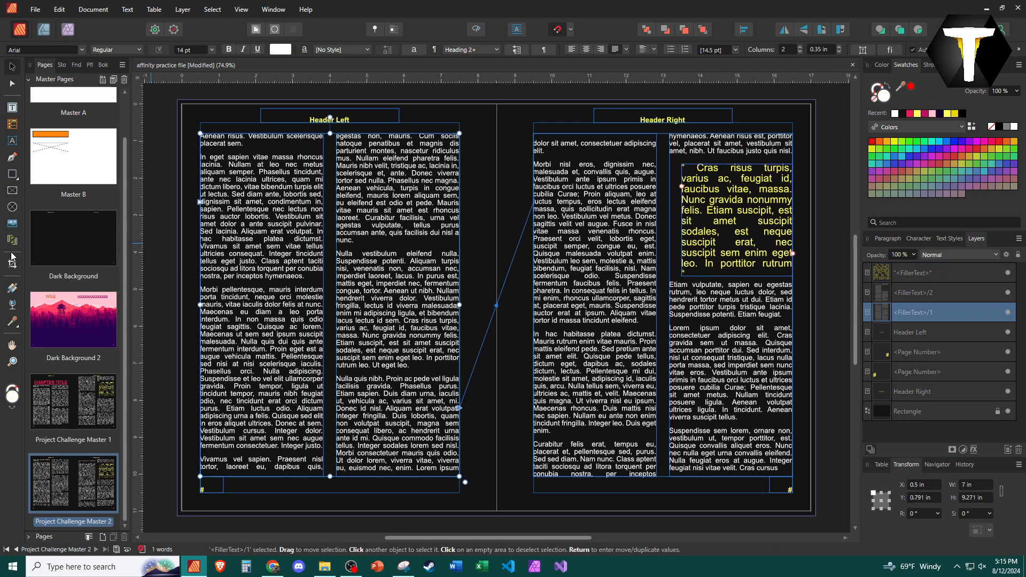
{"action": "left_click_drag", "start_coordinate": [743, 216], "coordinate": [264, 338]}
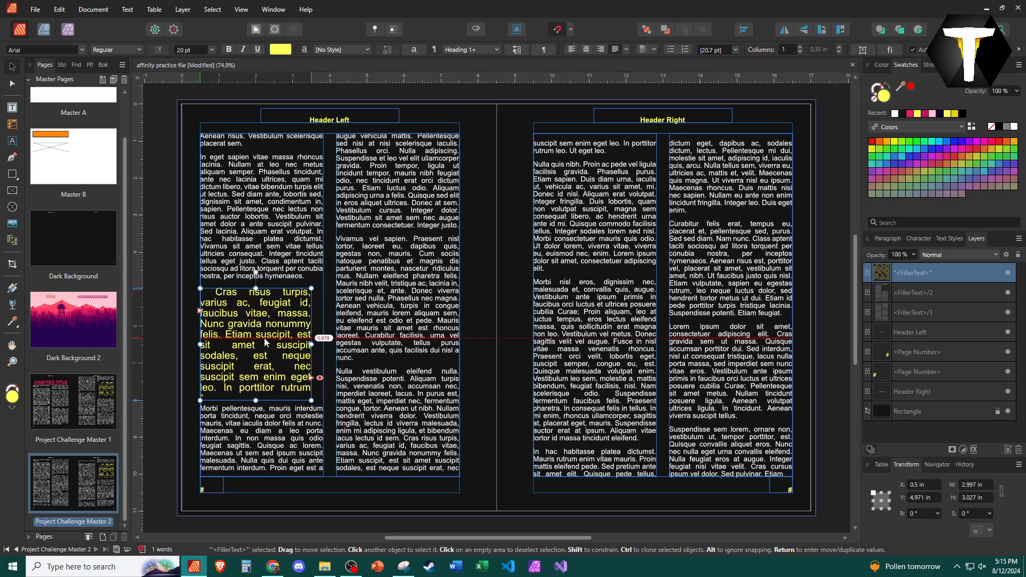
Draw a picture frame about 5.24 × 2.99 in from the upper left corner of the right page's body text.
{"action": "left_click", "coordinate": [12, 190]}
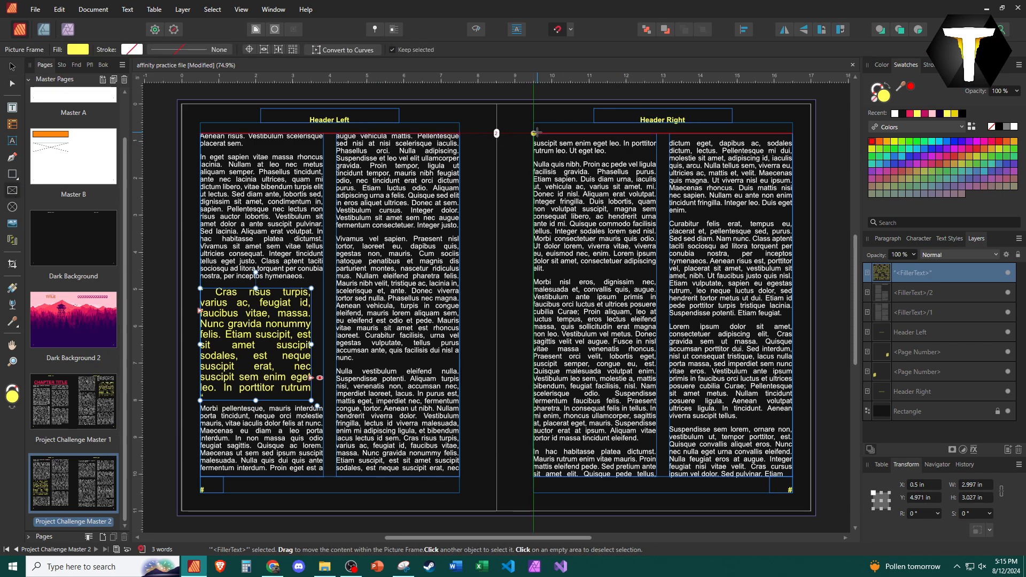
{"action": "left_click_drag", "start_coordinate": [534, 134], "coordinate": [728, 245]}
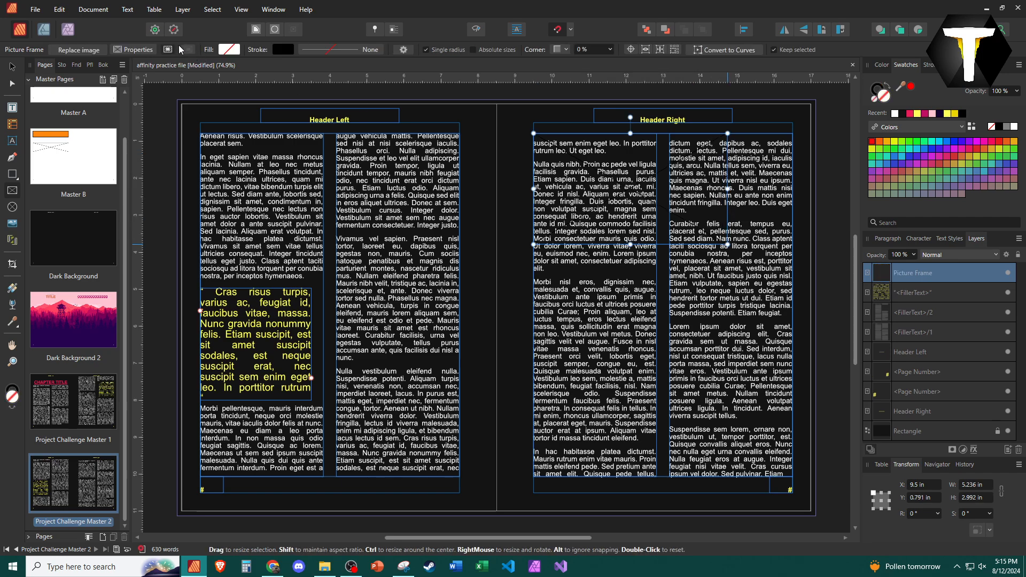
Give the picture frame a Tight text wrap with a left distance from text of 0.25 in.
{"action": "left_click", "coordinate": [255, 32]}
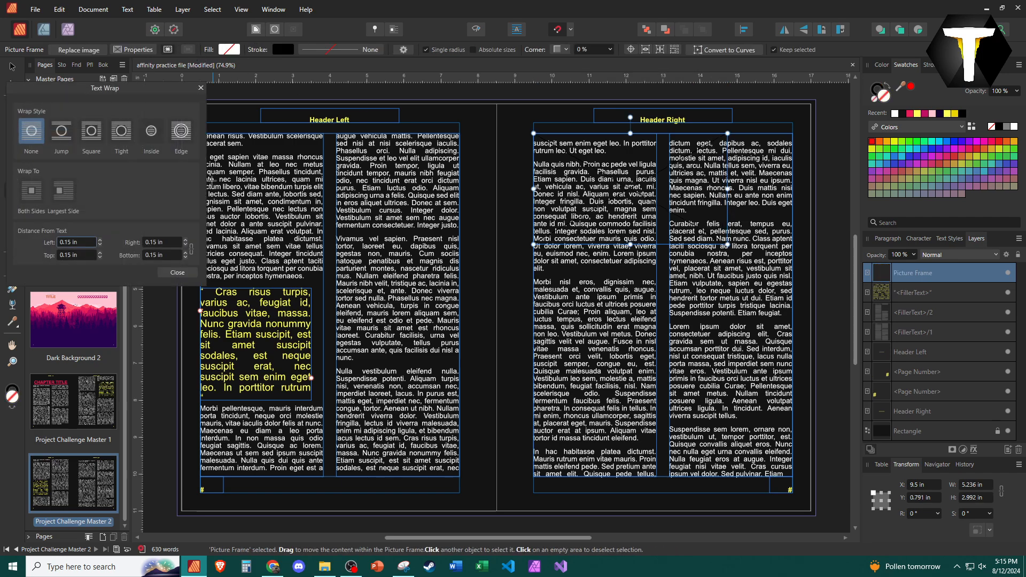
{"action": "left_click", "coordinate": [121, 131]}
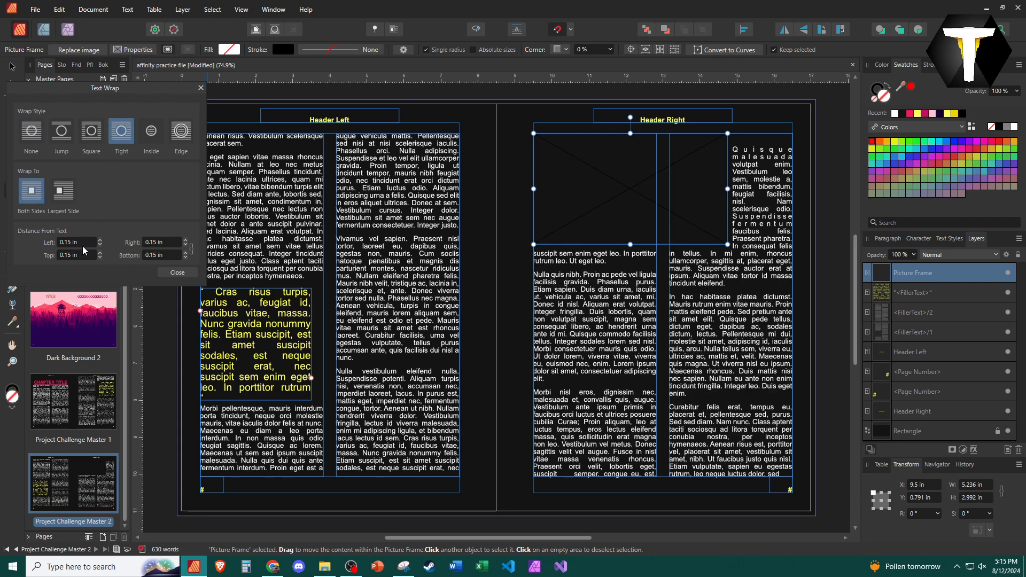
{"action": "left_click", "coordinate": [80, 243]}
{"action": "type", "text": "0.25"}
{"action": "key", "text": "Return"}
{"action": "left_click", "coordinate": [185, 272]}
{"action": "left_click", "coordinate": [500, 512]}
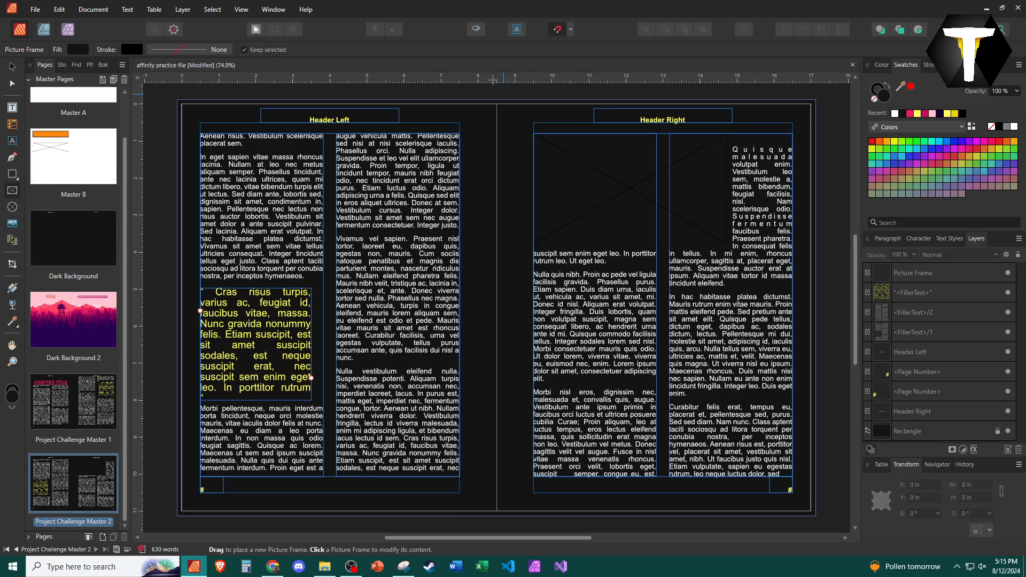
Hide the frame outlines and fill the picture frame with dark crimson (RGB 145, 0, 59).
{"action": "left_click", "coordinate": [480, 32]}
{"action": "left_click", "coordinate": [653, 186]}
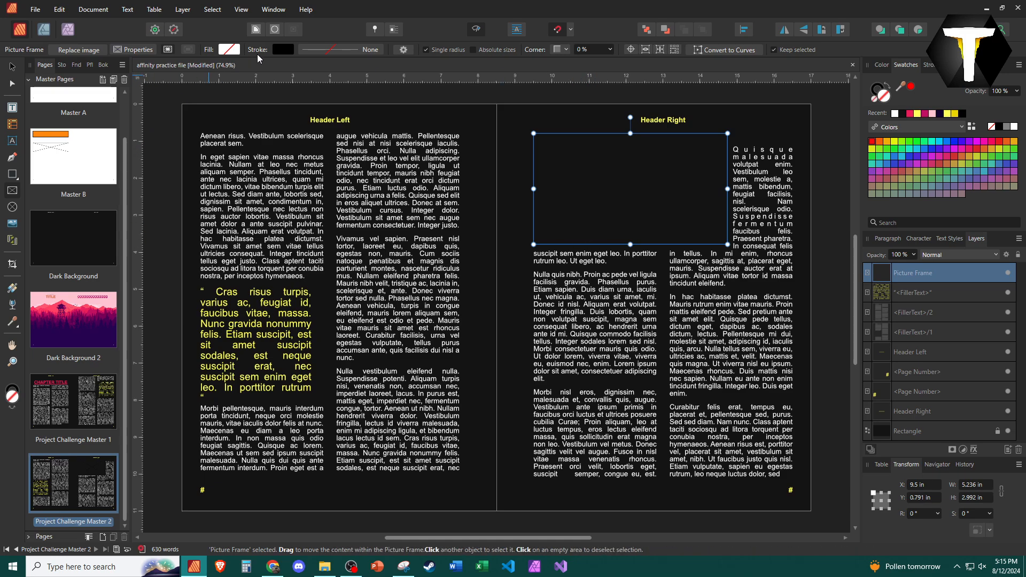
{"action": "left_click", "coordinate": [229, 49]}
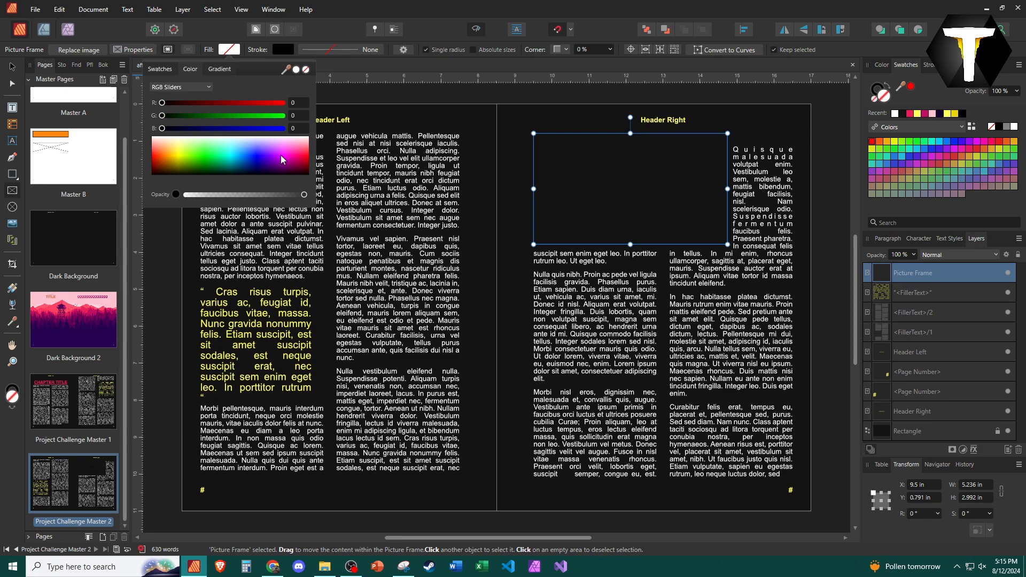
{"action": "left_click_drag", "start_coordinate": [281, 155], "coordinate": [300, 165]}
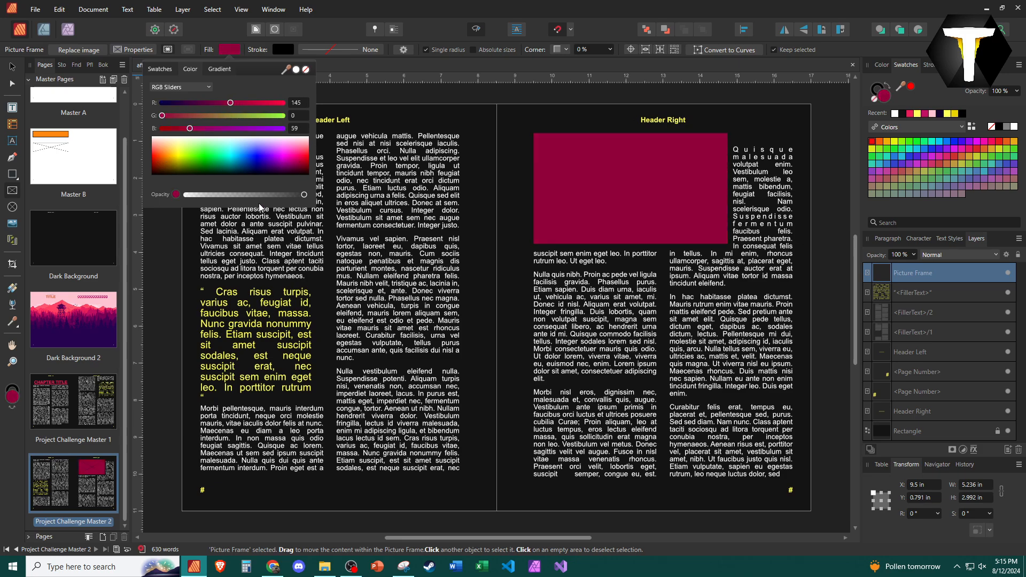
{"action": "left_click", "coordinate": [210, 285]}
{"action": "left_click", "coordinate": [208, 288]}
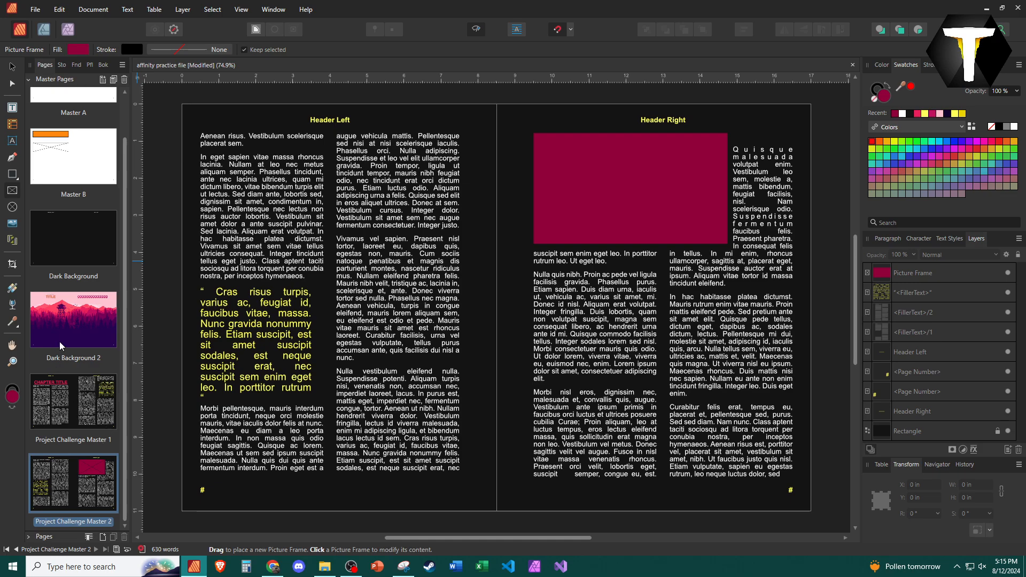
Review the third layout's requirements on pages 6–7 and duplicate the Project Challenge Master 1 spread again.
{"action": "left_click", "coordinate": [28, 537]}
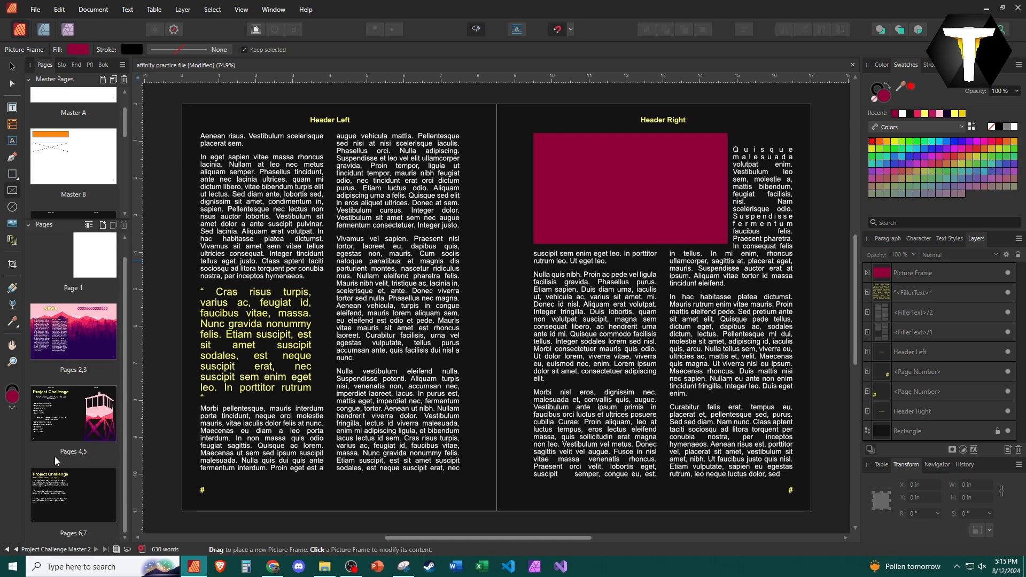
{"action": "left_click", "coordinate": [67, 497]}
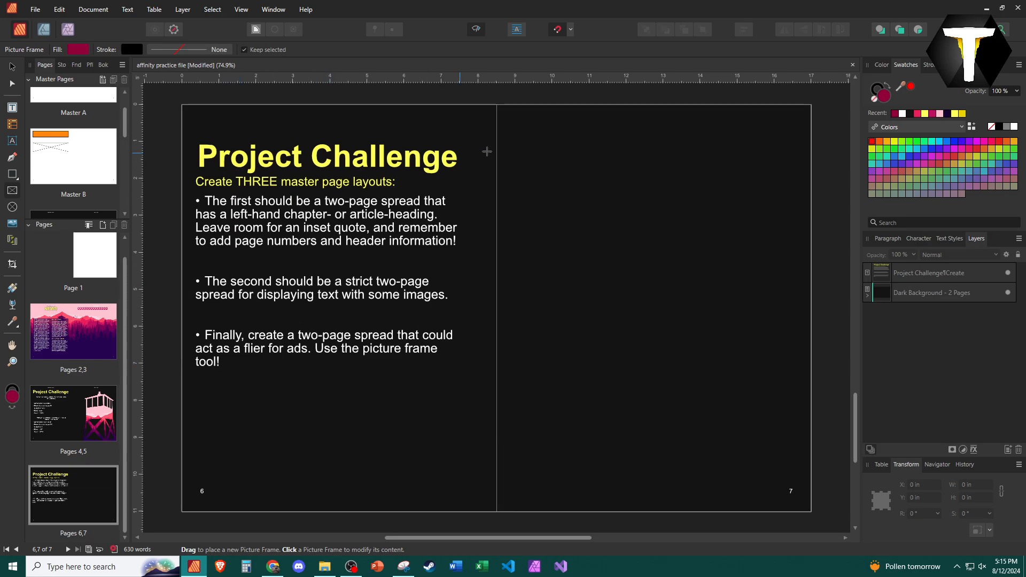
{"action": "left_click", "coordinate": [29, 225]}
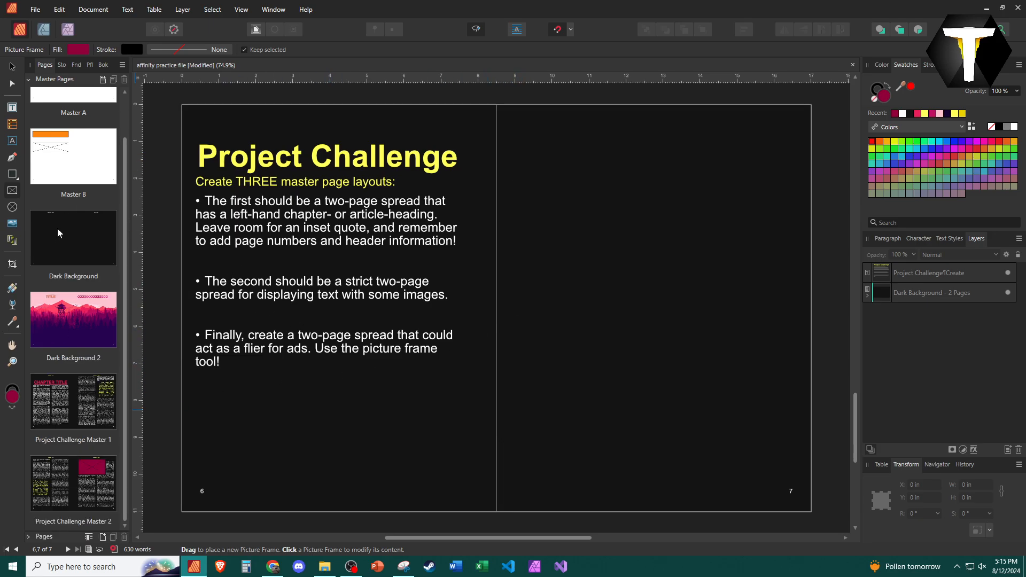
{"action": "left_click", "coordinate": [72, 276]}
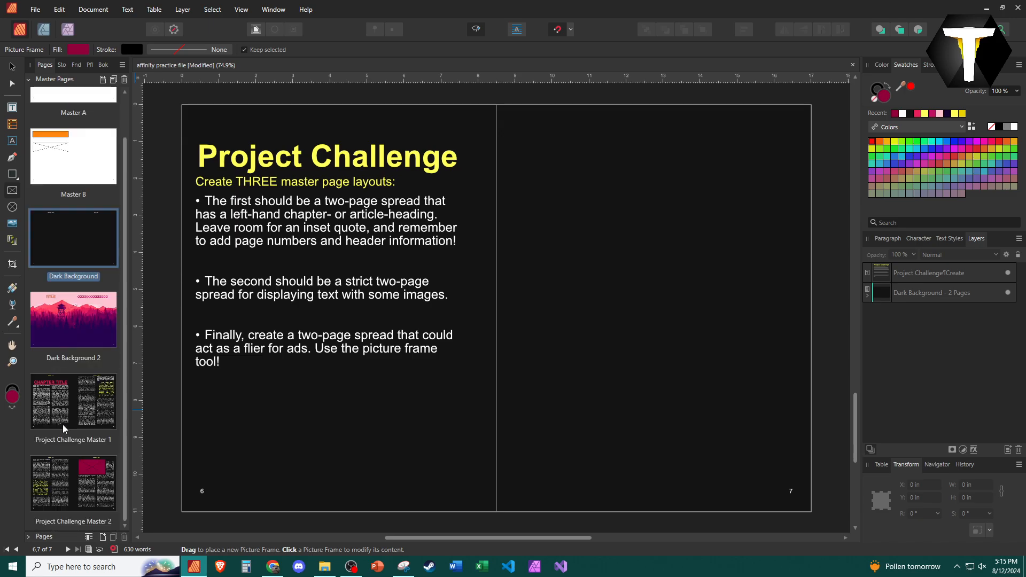
{"action": "right_click", "coordinate": [83, 256]}
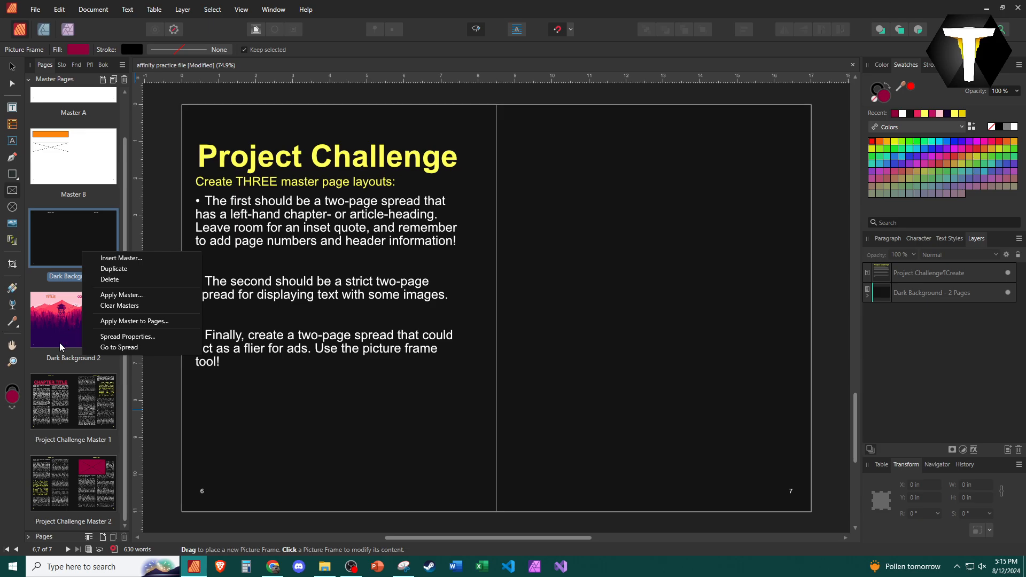
{"action": "left_click", "coordinate": [68, 399]}
{"action": "right_click", "coordinate": [68, 400]}
{"action": "left_click", "coordinate": [80, 415]}
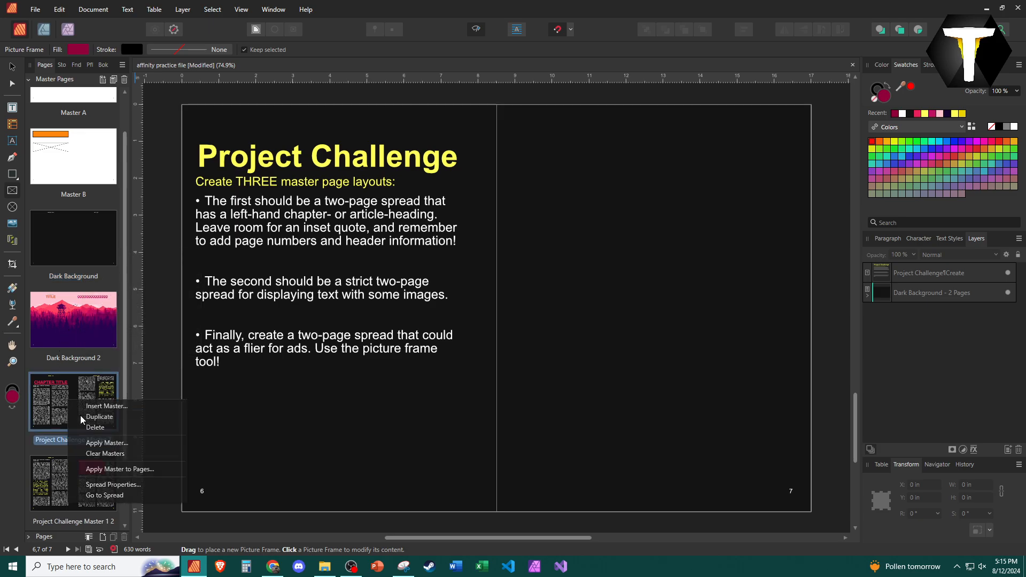
Rename the Project Challenge Master 2 spread as Project Challenge Master 3.
{"action": "scroll", "coordinate": [86, 502], "scroll_direction": "down", "scroll_amount": 2}
{"action": "right_click", "coordinate": [86, 502]}
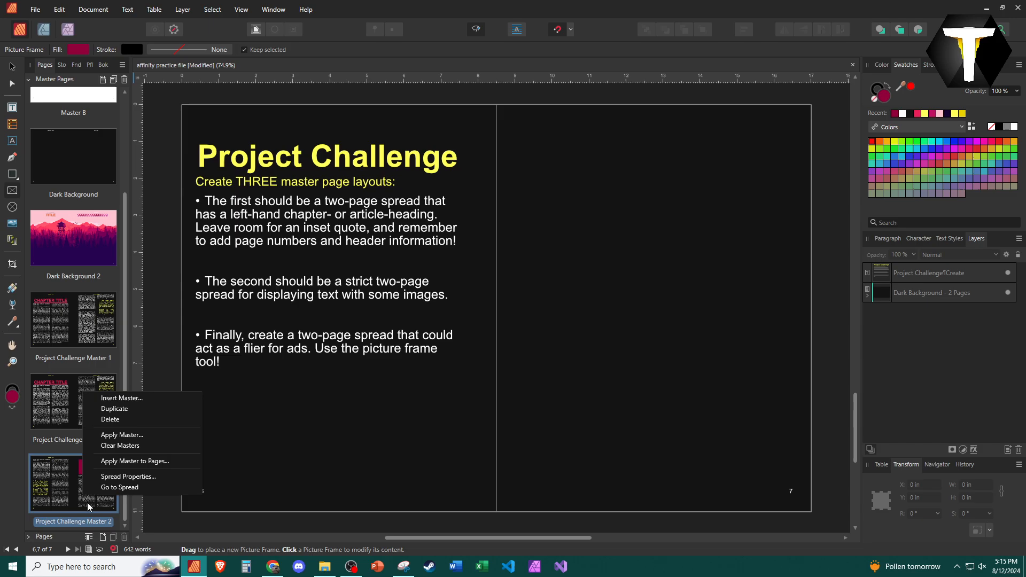
{"action": "left_click", "coordinate": [137, 478]}
{"action": "left_click", "coordinate": [458, 221]}
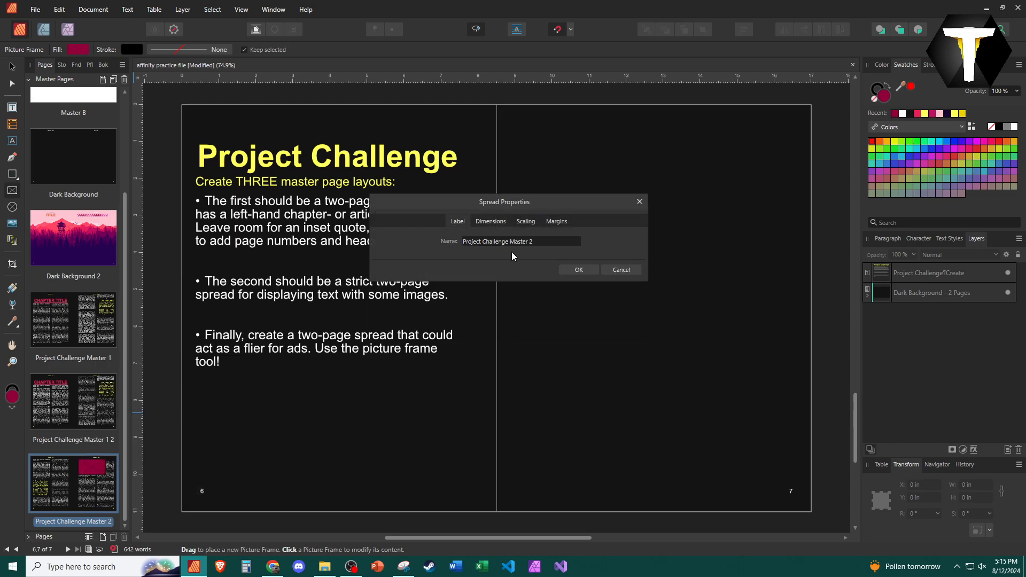
{"action": "left_click", "coordinate": [538, 242]}
{"action": "left_click", "coordinate": [537, 242]}
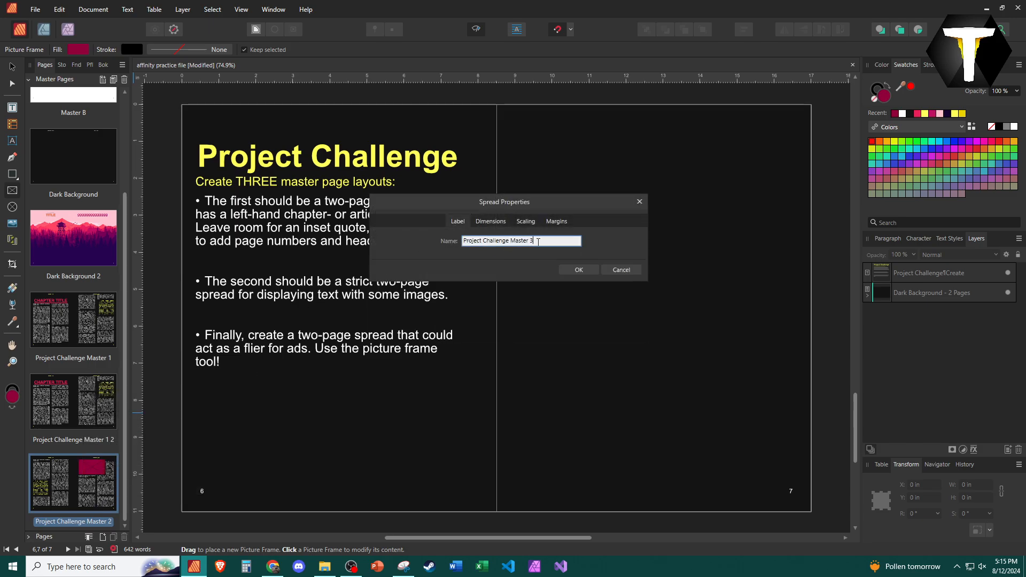
{"action": "left_click", "coordinate": [564, 270]}
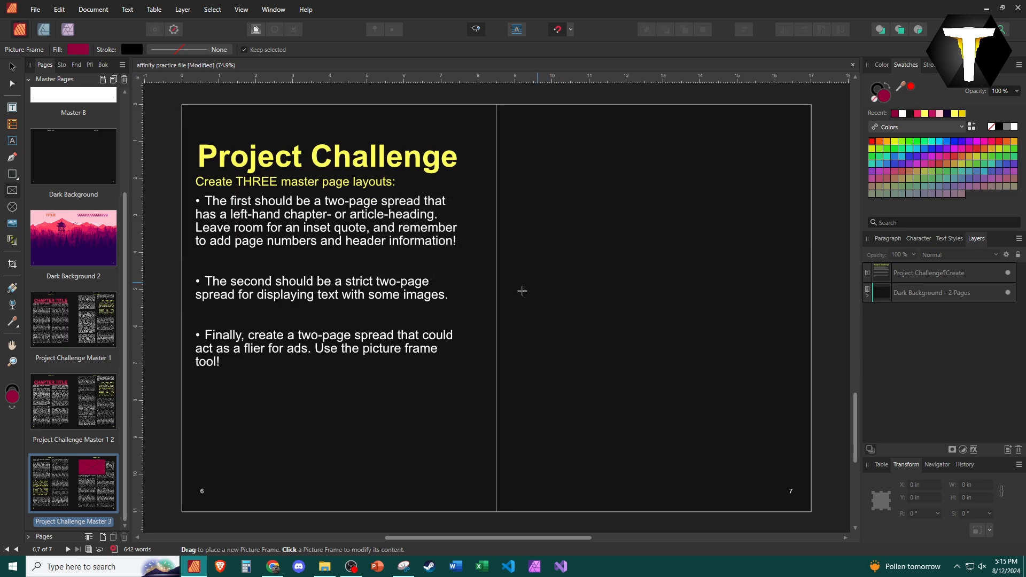
Open the Project Challenge Master 3 spread and delete both body text frames and the inset quote.
{"action": "left_click", "coordinate": [11, 66]}
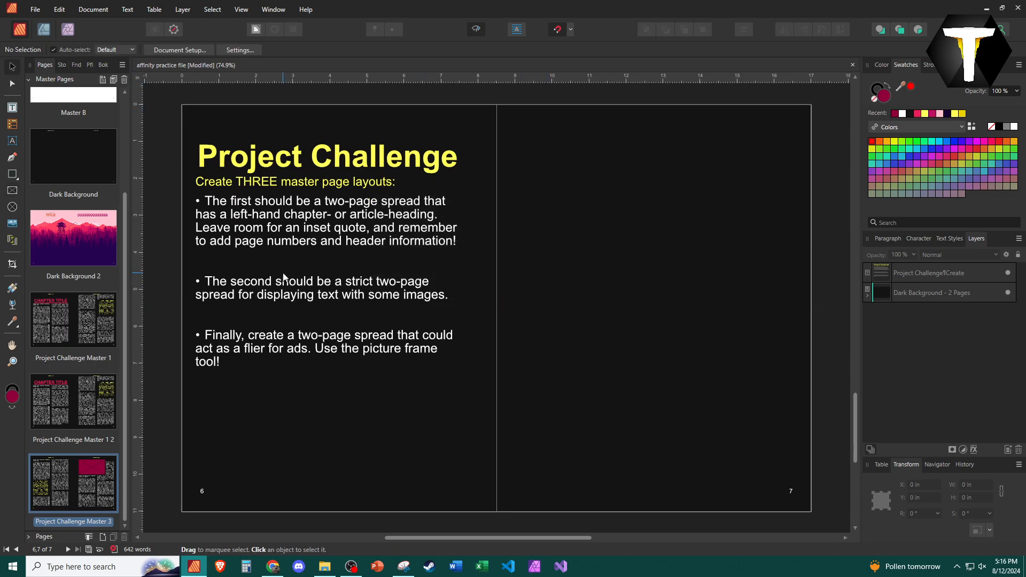
{"action": "left_click", "coordinate": [284, 275]}
{"action": "double_click", "coordinate": [84, 481]}
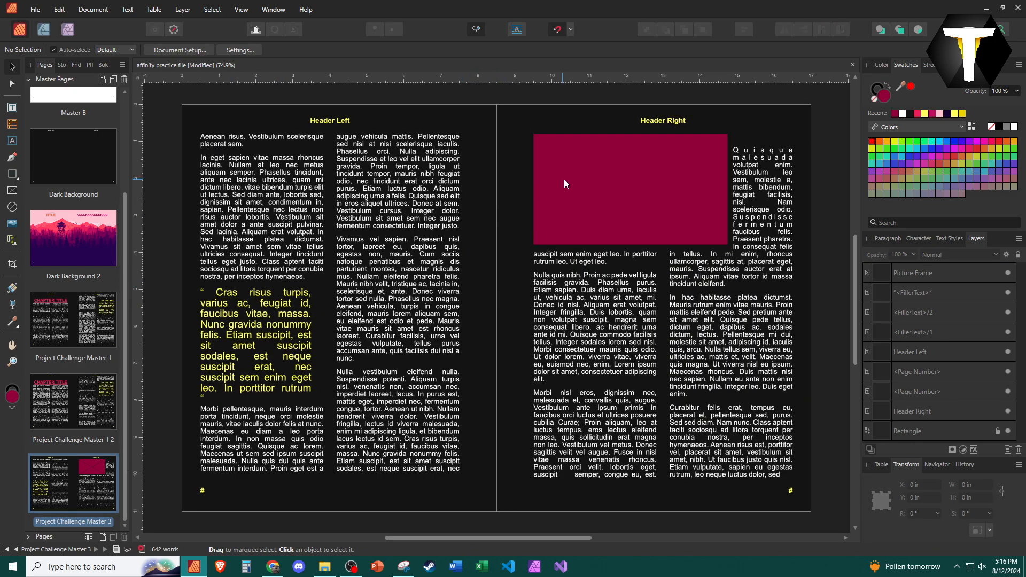
{"action": "left_click", "coordinate": [640, 327]}
{"action": "key", "text": "Delete"}
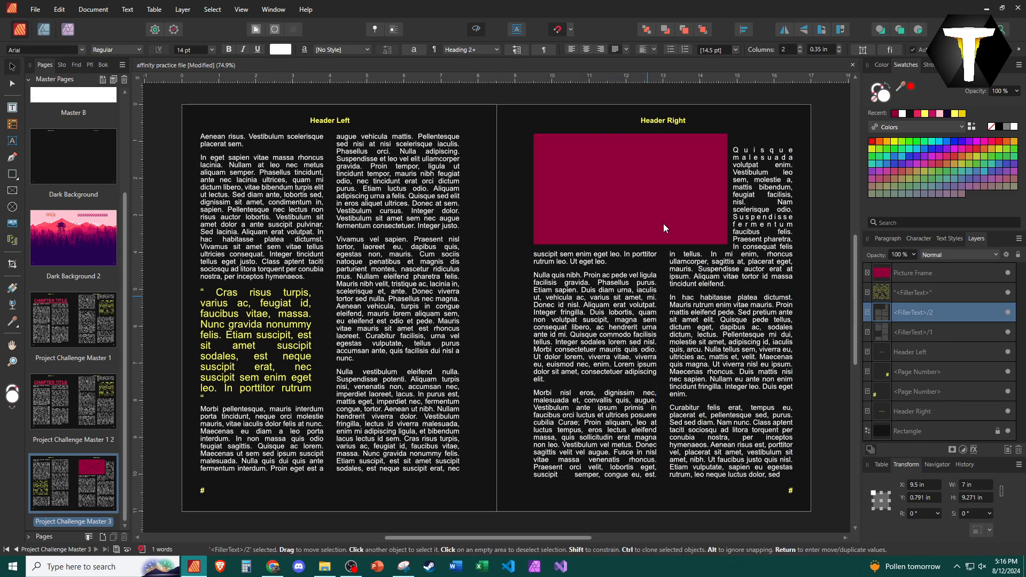
{"action": "left_click", "coordinate": [663, 119]}
{"action": "left_click", "coordinate": [284, 267]}
{"action": "key", "text": "Delete"}
{"action": "key", "text": "Delete"}
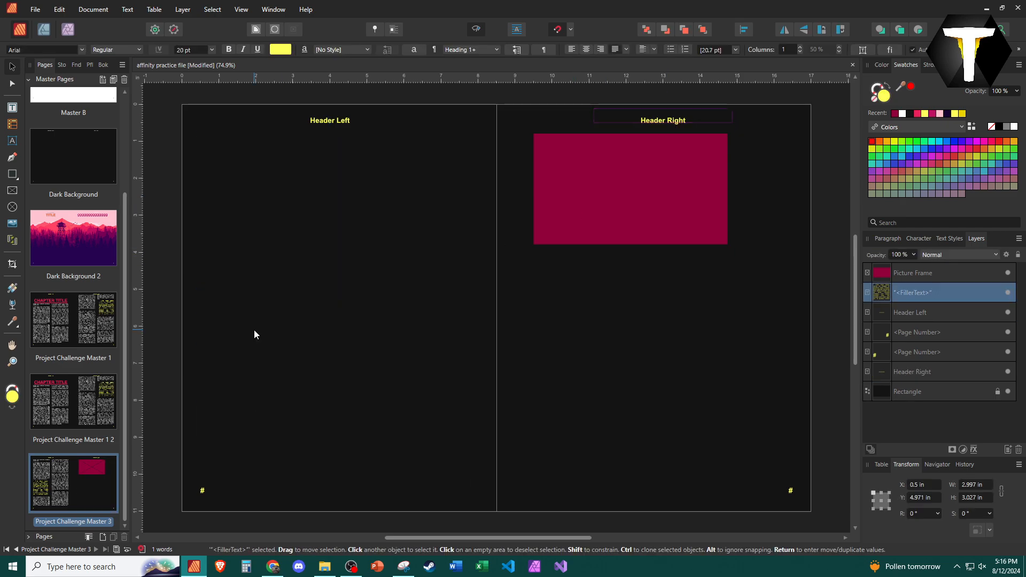
Place two copies of the crimson picture frame, about 4.2 × 3 in each, staggered diagonally on the left page.
{"action": "left_click", "coordinate": [537, 203]}
{"action": "mouse_move", "coordinate": [576, 210]}
{"action": "left_mouse_down"}
{"action": "mouse_move", "coordinate": [444, 256]}
{"action": "mouse_move", "coordinate": [347, 194]}
{"action": "mouse_move", "coordinate": [362, 196]}
{"action": "left_mouse_up"}
{"action": "left_click_drag", "start_coordinate": [298, 214], "coordinate": [385, 335]}
{"action": "key", "text": "ctrl+z"}
{"action": "key", "text": "ctrl+j"}
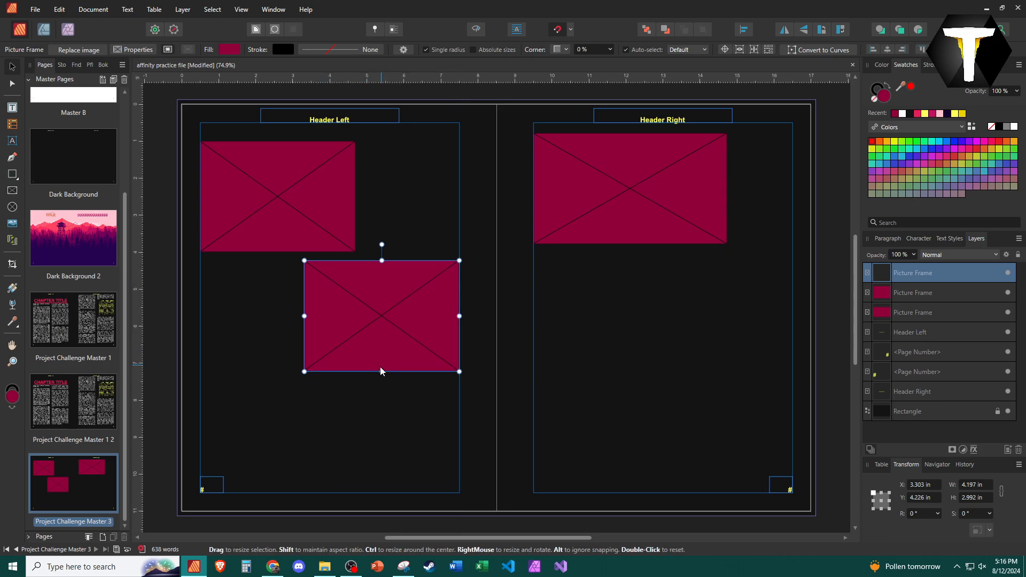
Shrink the second picture frame against the left page's inner margin and add two more crimson frames, about 2.9 × 2.7 in each, below it.
{"action": "left_click_drag", "start_coordinate": [382, 371], "coordinate": [383, 362]}
{"action": "left_click_drag", "start_coordinate": [304, 311], "coordinate": [330, 312]}
{"action": "mouse_move", "coordinate": [399, 320]}
{"action": "left_mouse_down"}
{"action": "mouse_move", "coordinate": [269, 320]}
{"action": "mouse_move", "coordinate": [258, 409]}
{"action": "mouse_move", "coordinate": [272, 431]}
{"action": "mouse_move", "coordinate": [406, 419]}
{"action": "left_mouse_up"}
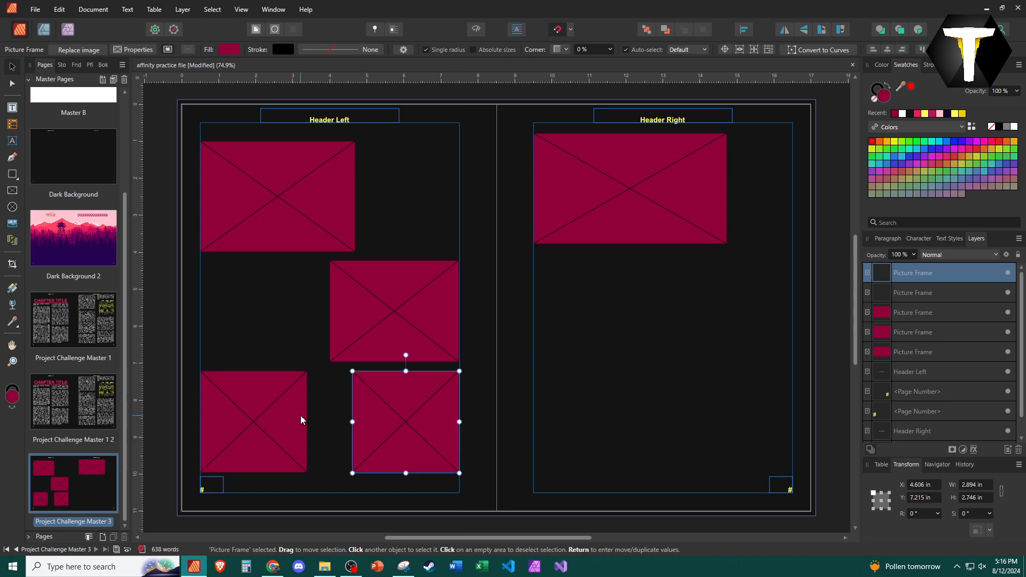
{"action": "left_click", "coordinate": [483, 315]}
{"action": "left_click", "coordinate": [337, 307]}
{"action": "left_click", "coordinate": [188, 303]}
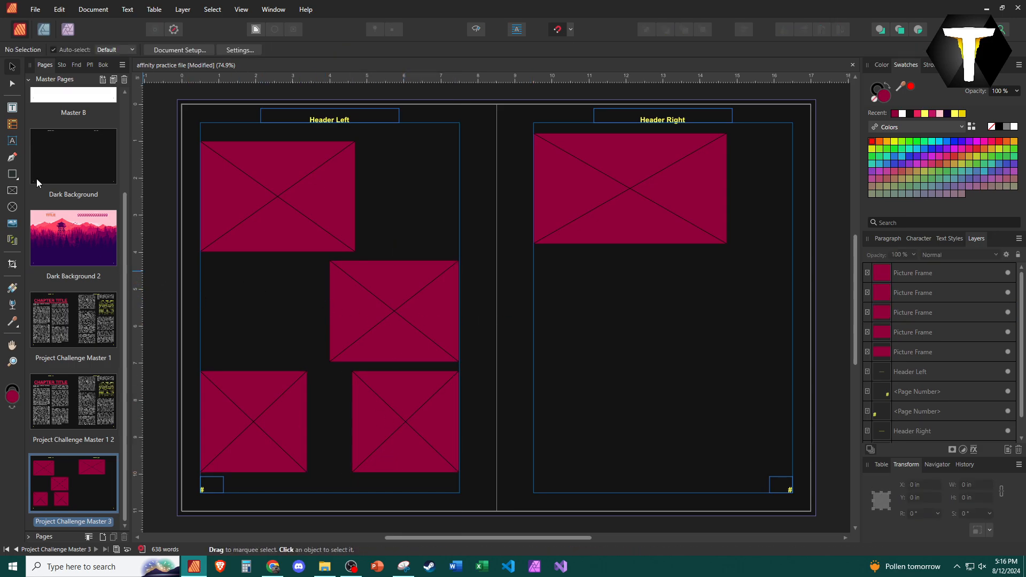
Add two filler-text frames on the left page: about 3 × 2.6 in beside the middle picture frame and 2.6 × 2.9 in beside the upper one.
{"action": "left_click", "coordinate": [12, 108]}
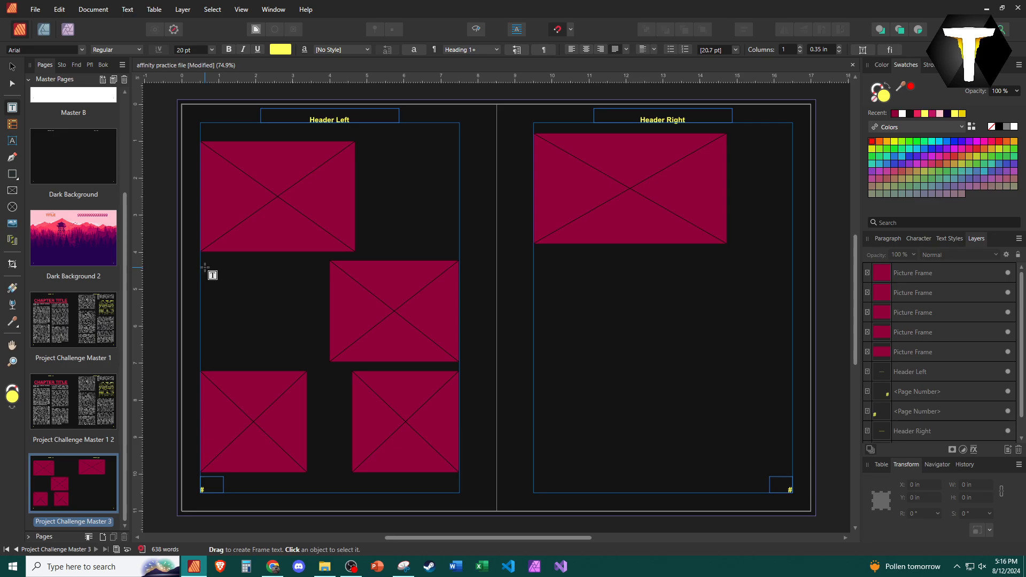
{"action": "left_click_drag", "start_coordinate": [206, 266], "coordinate": [318, 362]}
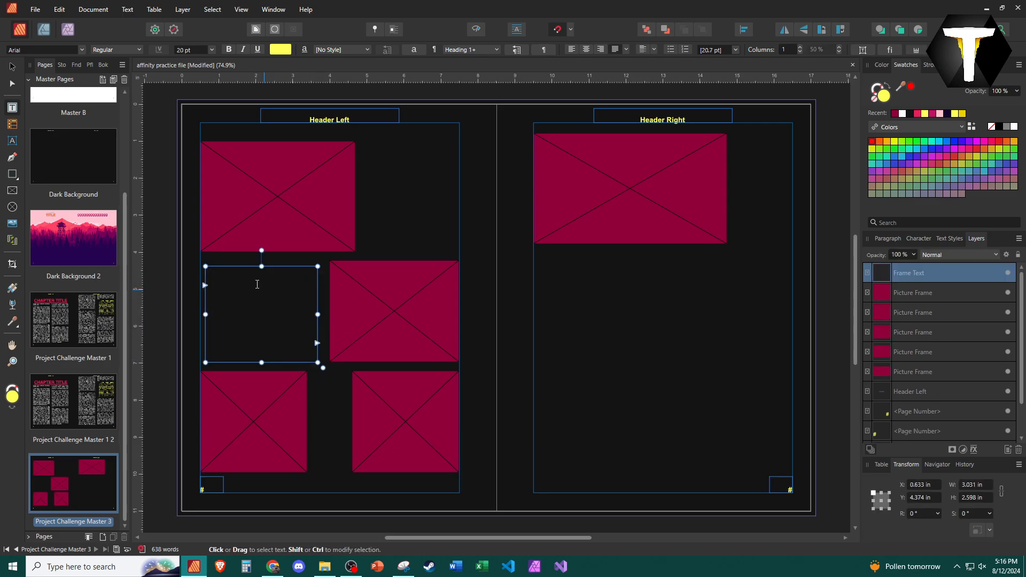
{"action": "right_click", "coordinate": [258, 295]}
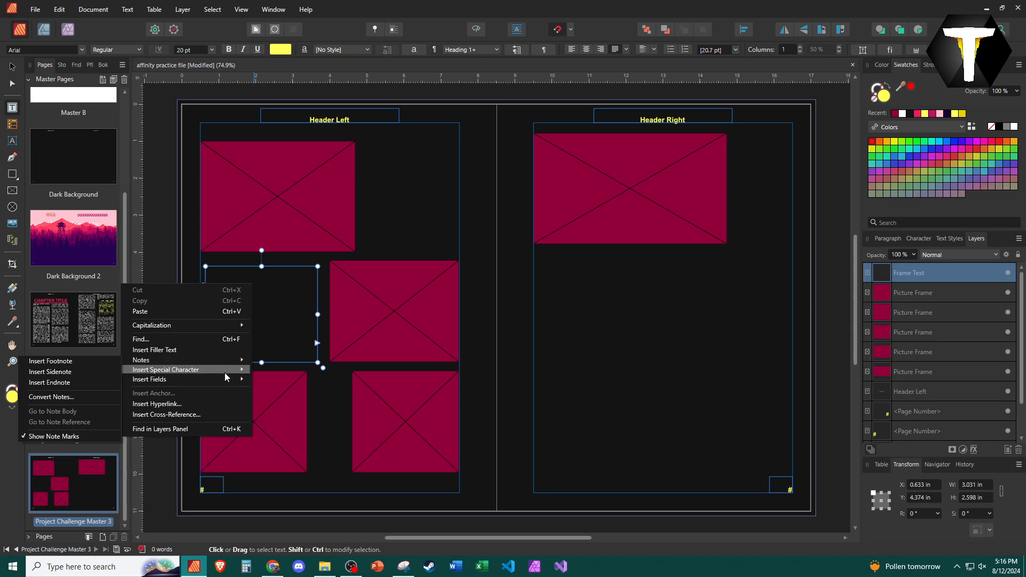
{"action": "left_click", "coordinate": [216, 350]}
{"action": "left_click_drag", "start_coordinate": [362, 142], "coordinate": [458, 247]}
{"action": "right_click", "coordinate": [394, 245]}
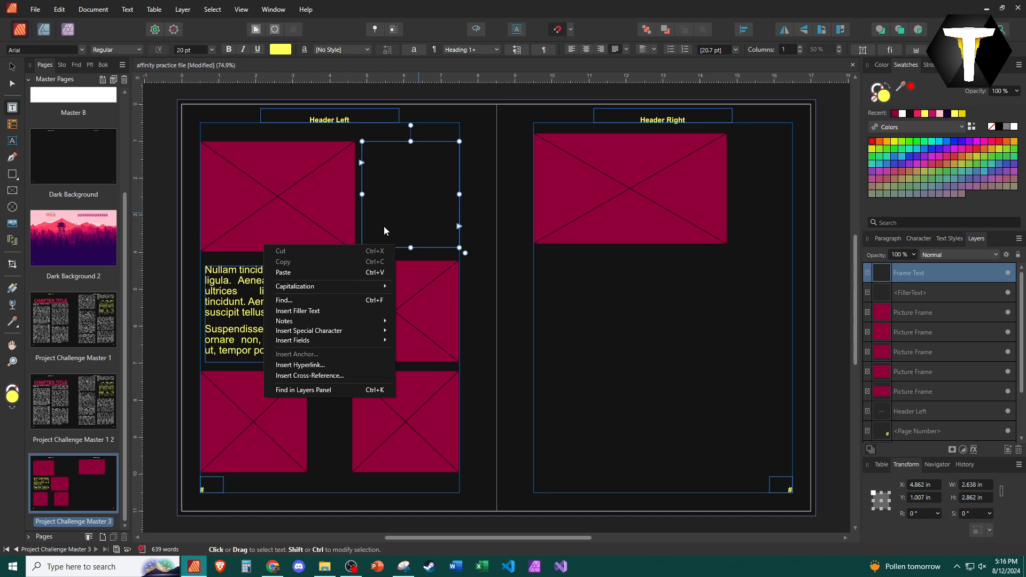
{"action": "left_click", "coordinate": [315, 311]}
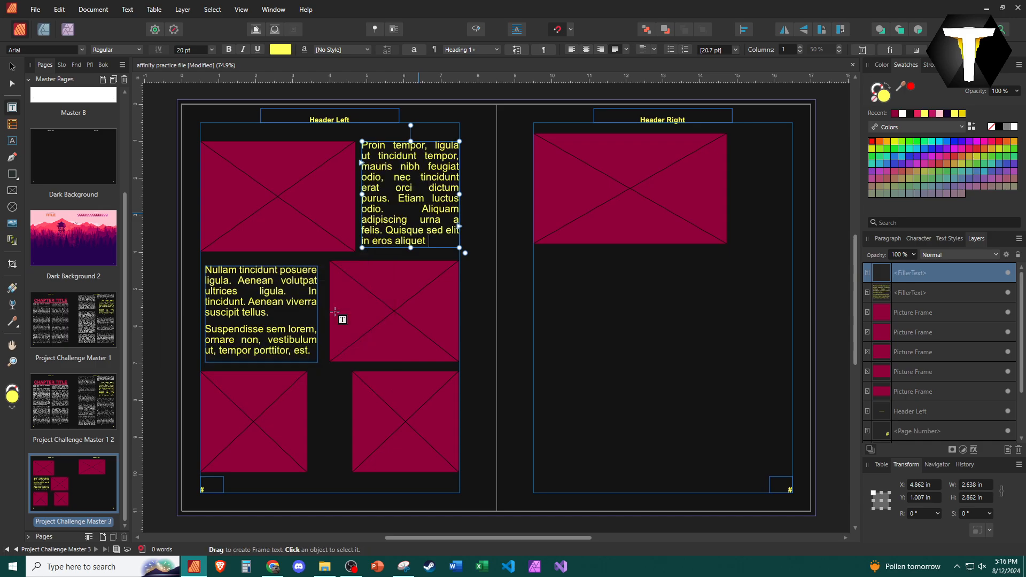
{"action": "key", "text": "Escape"}
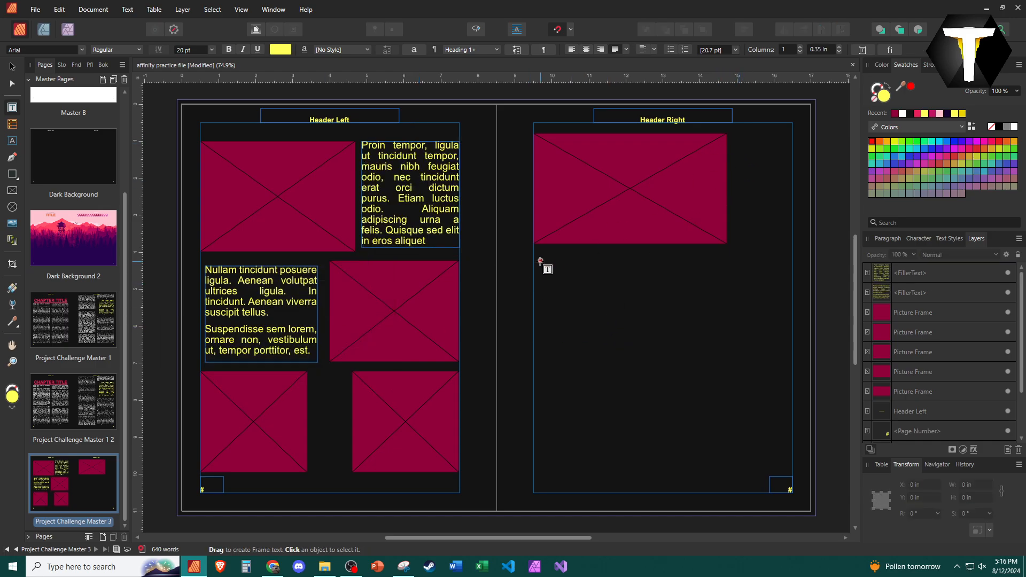
Add a text frame about 6.9 × 1.1 in below the right page's picture frame and fill it with filler text.
{"action": "left_click_drag", "start_coordinate": [537, 261], "coordinate": [793, 299]}
{"action": "right_click", "coordinate": [536, 269]}
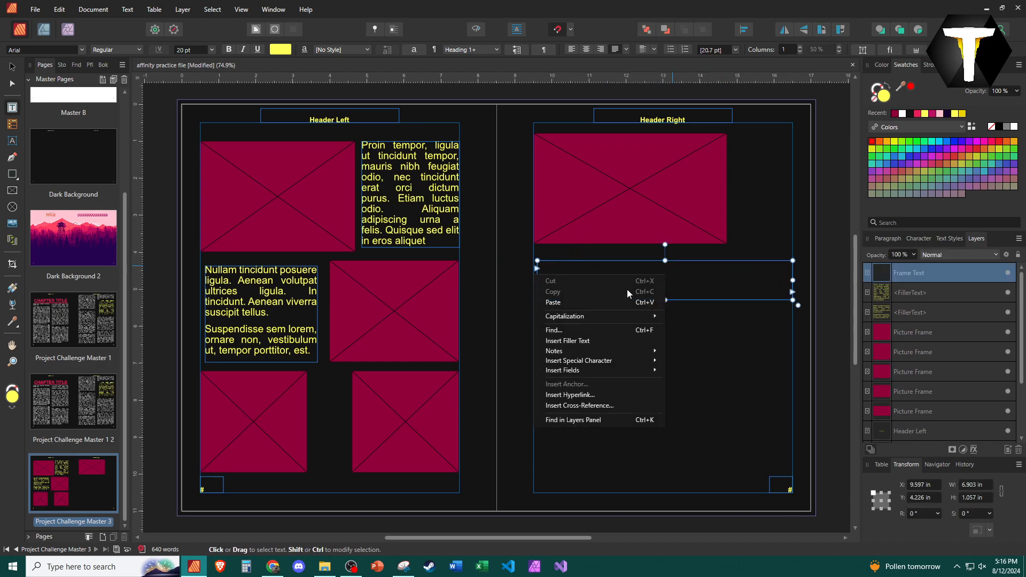
{"action": "left_click", "coordinate": [640, 343]}
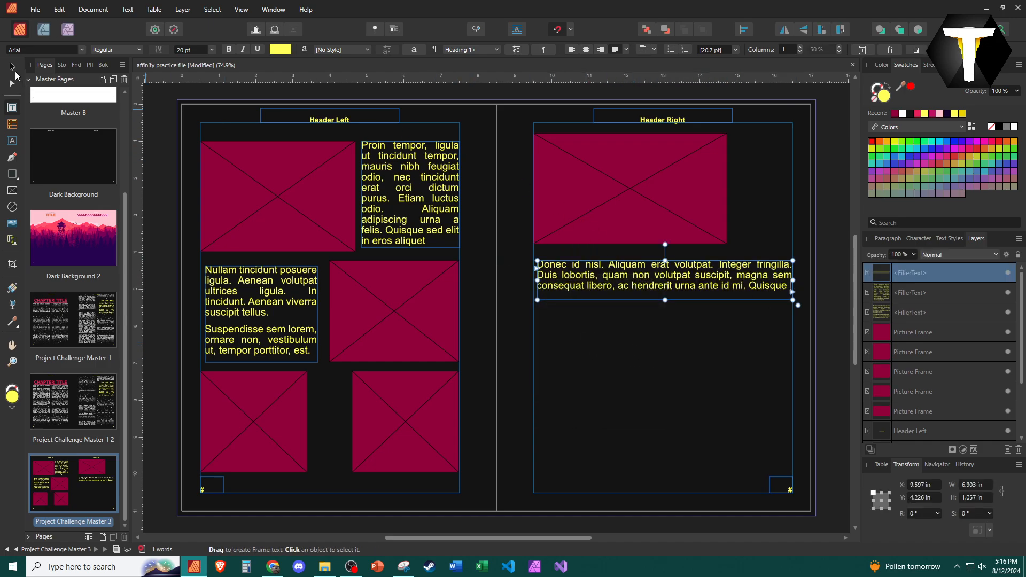
Center the crimson picture frame between the right page's margins and move the filler-text frame slightly up towards it.
{"action": "left_click", "coordinate": [13, 68]}
{"action": "left_click_drag", "start_coordinate": [588, 197], "coordinate": [617, 201]}
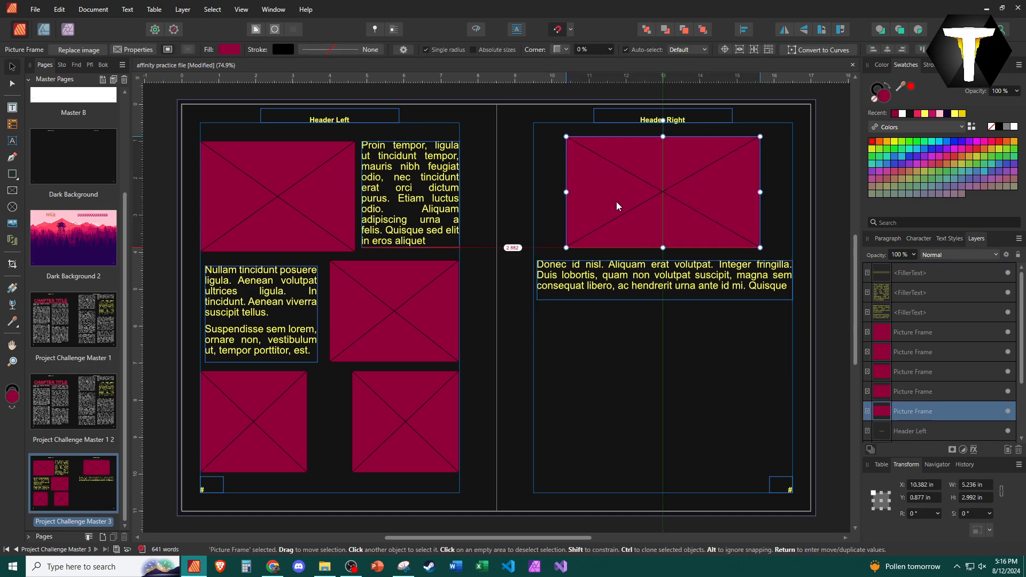
{"action": "left_click", "coordinate": [637, 289]}
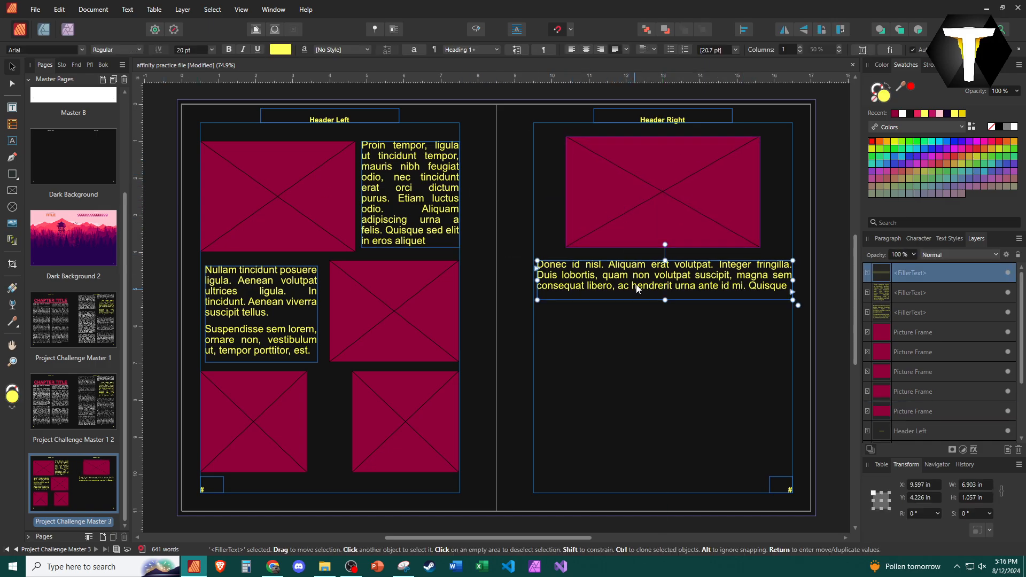
{"action": "left_click_drag", "start_coordinate": [636, 289], "coordinate": [637, 283]}
{"action": "left_click", "coordinate": [495, 369]}
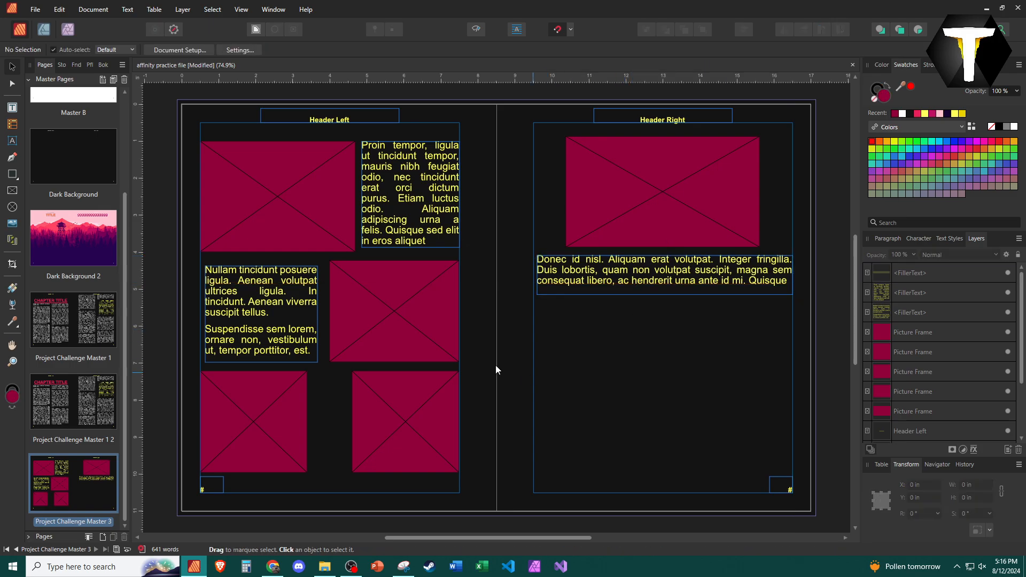
Draw a circular picture frame about 3.1 in wide below the right page's text and fill it with bright cyan (RGB 0, 208, 248).
{"action": "left_click", "coordinate": [12, 206]}
{"action": "left_click_drag", "start_coordinate": [537, 312], "coordinate": [651, 424]}
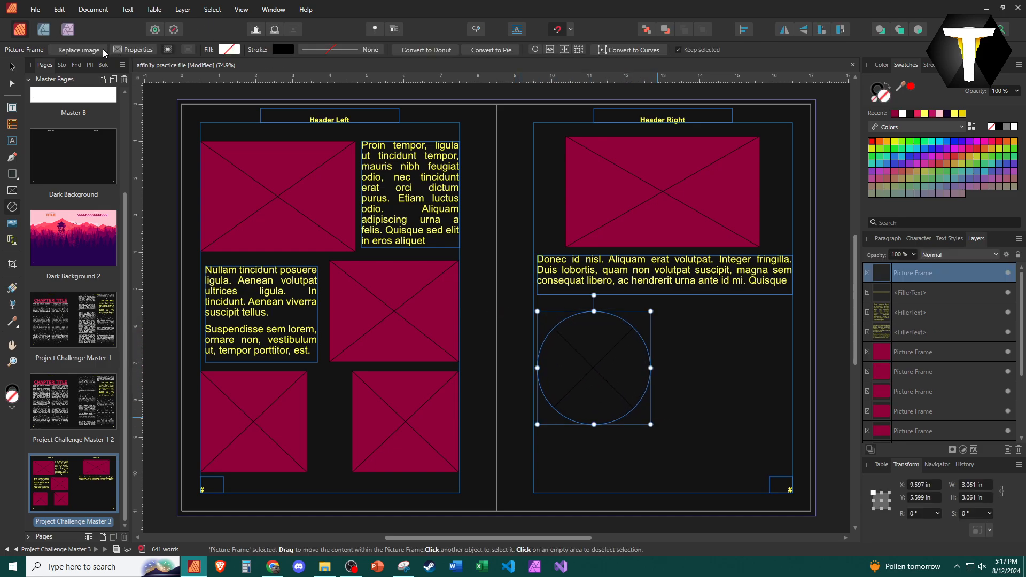
{"action": "left_click", "coordinate": [99, 50]}
{"action": "key", "text": "Escape"}
{"action": "left_click", "coordinate": [230, 49]}
{"action": "left_click", "coordinate": [232, 161]}
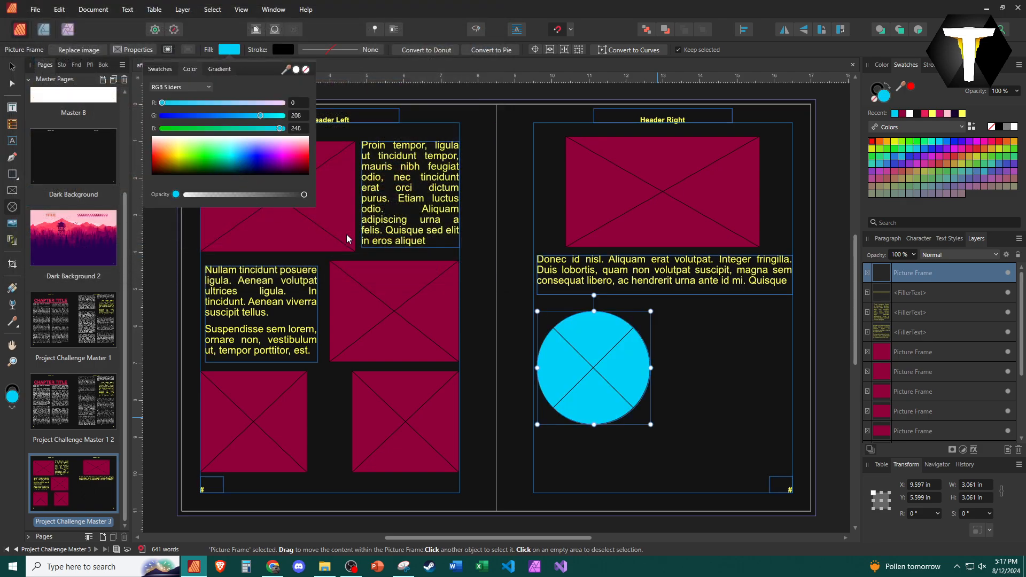
{"action": "left_click", "coordinate": [724, 401]}
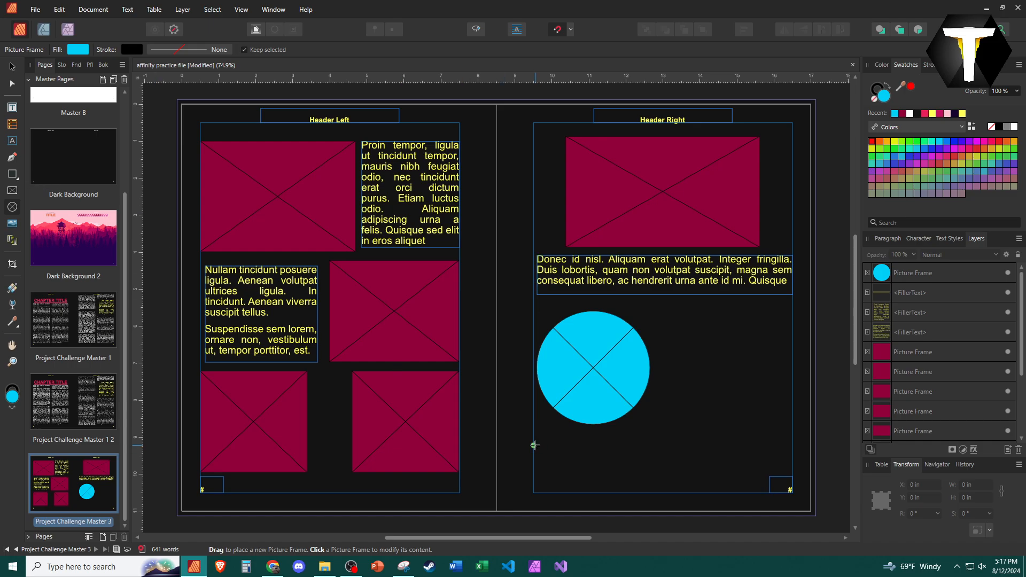
Draw a row of three circular picture frames, about 1.3 in wide each, along the right page's lower margin.
{"action": "left_click_drag", "start_coordinate": [542, 446], "coordinate": [590, 493]}
{"action": "left_click_drag", "start_coordinate": [622, 446], "coordinate": [670, 493]}
{"action": "left_click_drag", "start_coordinate": [706, 445], "coordinate": [754, 493]}
{"action": "left_click", "coordinate": [645, 474]}
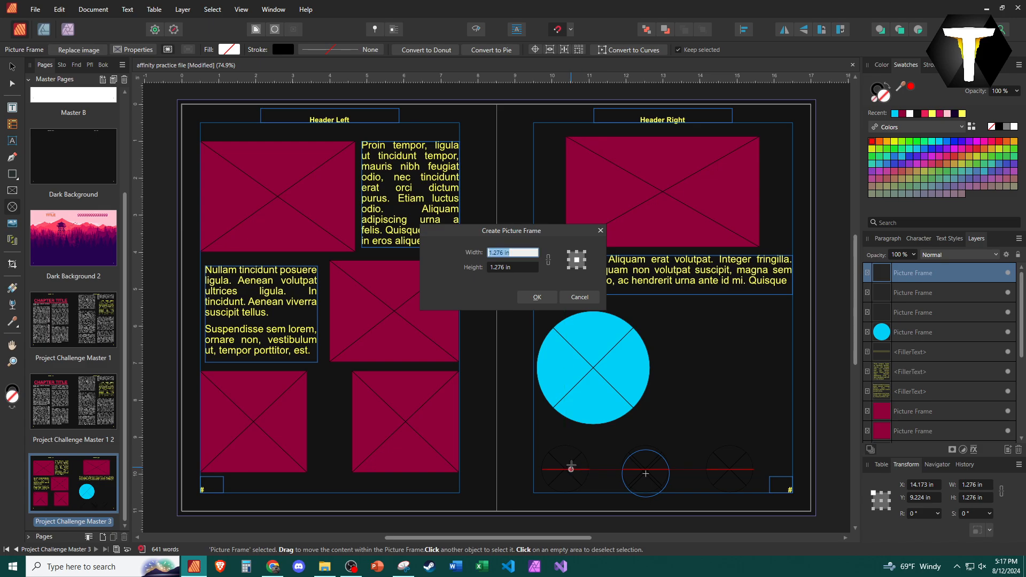
{"action": "left_click", "coordinate": [580, 297]}
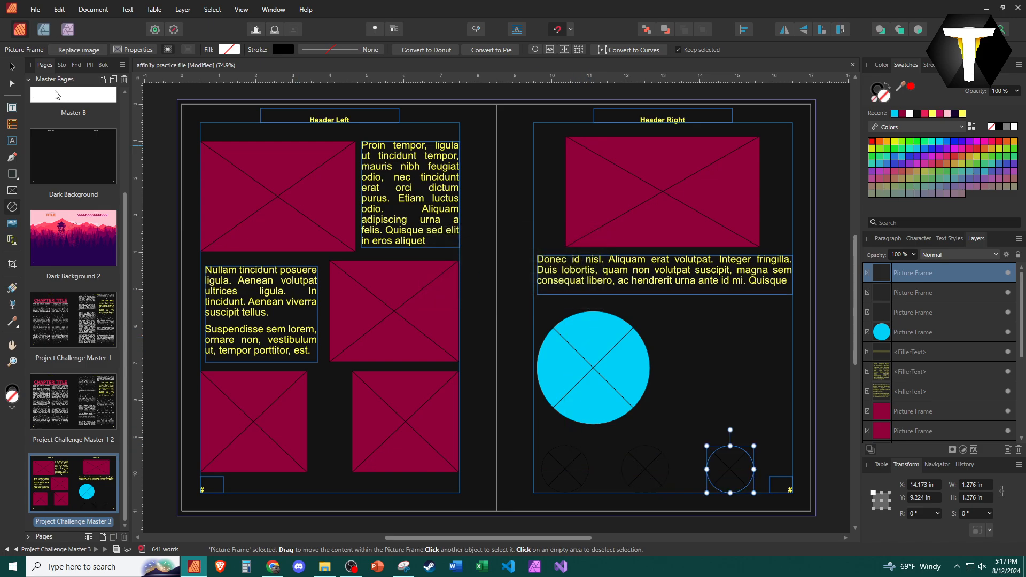
Fill the three small circular picture frames with the same cyan as the large circle.
{"action": "left_click", "coordinate": [8, 65]}
{"action": "left_click", "coordinate": [647, 468], "text": "shift"}
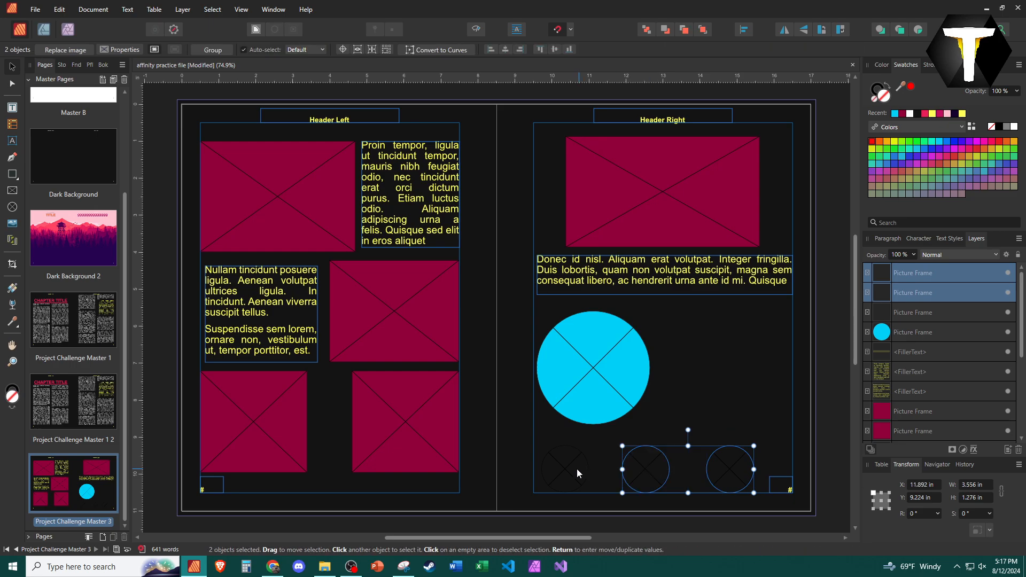
{"action": "left_click", "coordinate": [576, 470], "text": "shift"}
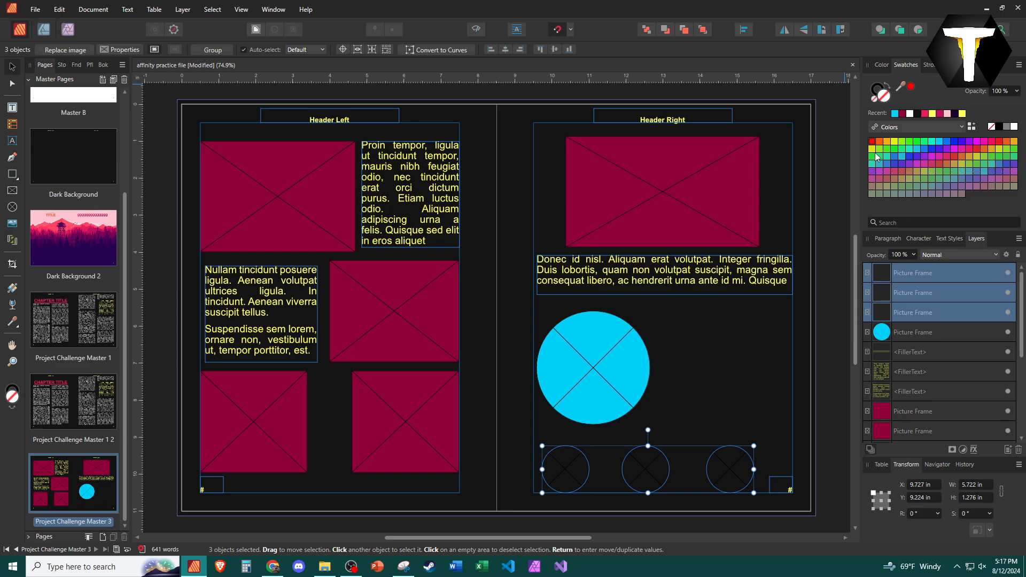
{"action": "left_click", "coordinate": [896, 113]}
{"action": "left_click", "coordinate": [758, 333]}
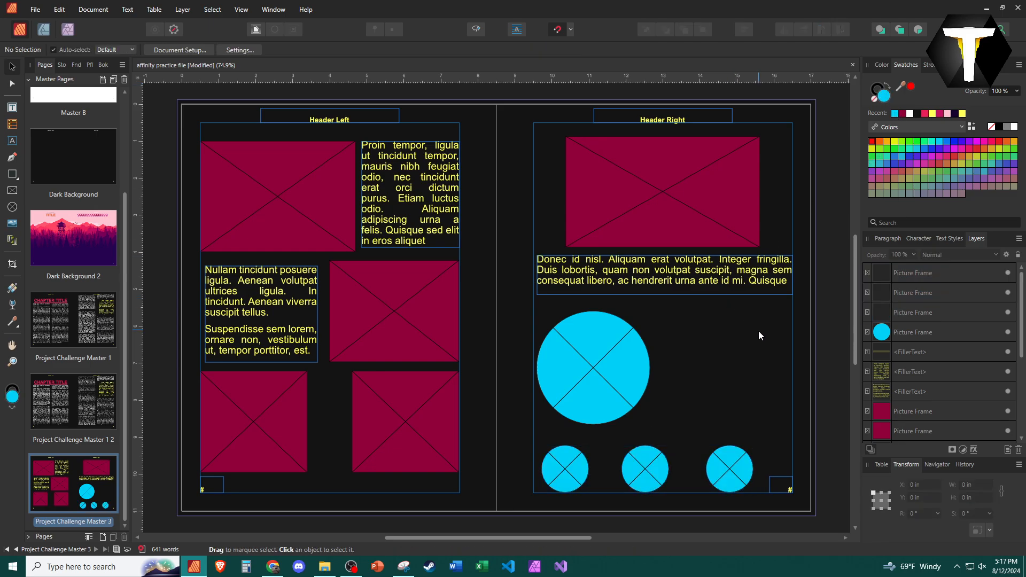
Shift the row of three small circles sideways so it is centered between the right page's margins.
{"action": "left_click", "coordinate": [728, 470]}
{"action": "left_click", "coordinate": [665, 476], "text": "shift"}
{"action": "left_click", "coordinate": [565, 479], "text": "shift"}
{"action": "left_click_drag", "start_coordinate": [563, 479], "coordinate": [579, 479]}
Copy the right page's filler-text frame down beside the large circle and resize it to about 5.7 × 3.2 in.
{"action": "scroll", "coordinate": [836, 451], "scroll_direction": "down", "scroll_amount": 5}
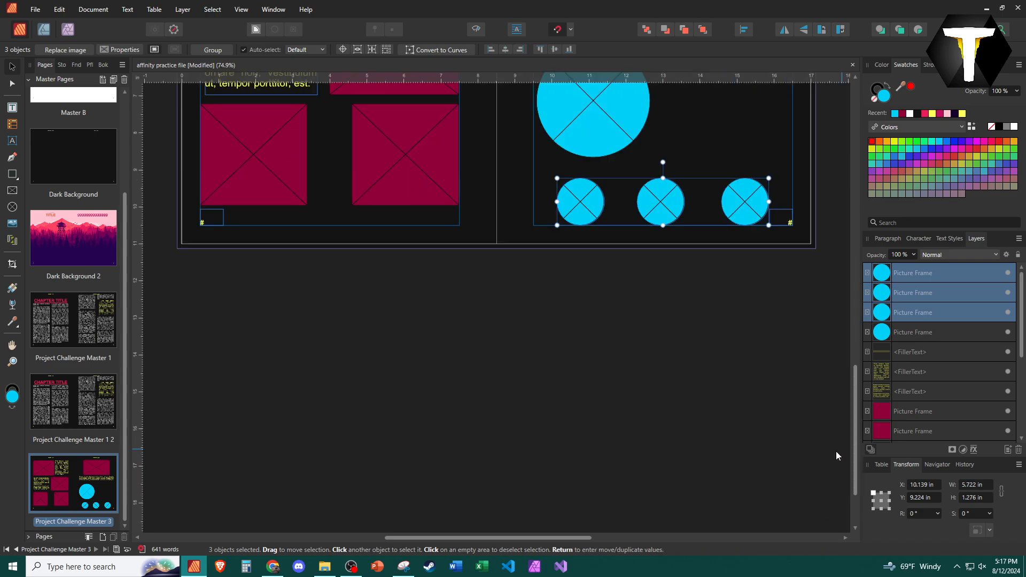
{"action": "scroll", "coordinate": [732, 272], "scroll_direction": "up", "scroll_amount": 3}
{"action": "left_click", "coordinate": [667, 166]}
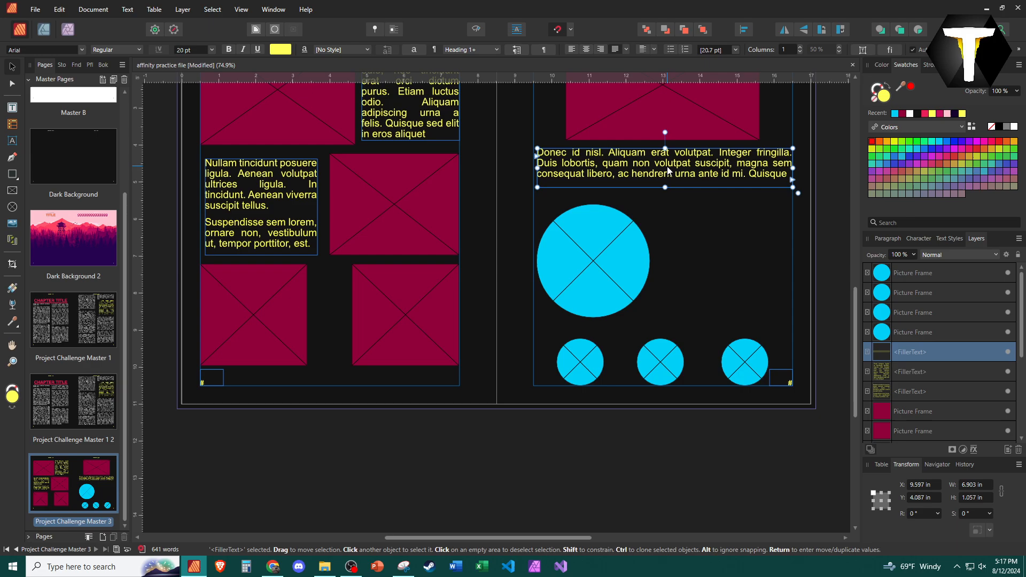
{"action": "mouse_move", "coordinate": [667, 165]}
{"action": "left_mouse_down"}
{"action": "mouse_move", "coordinate": [667, 230]}
{"action": "mouse_move", "coordinate": [662, 224]}
{"action": "left_mouse_up"}
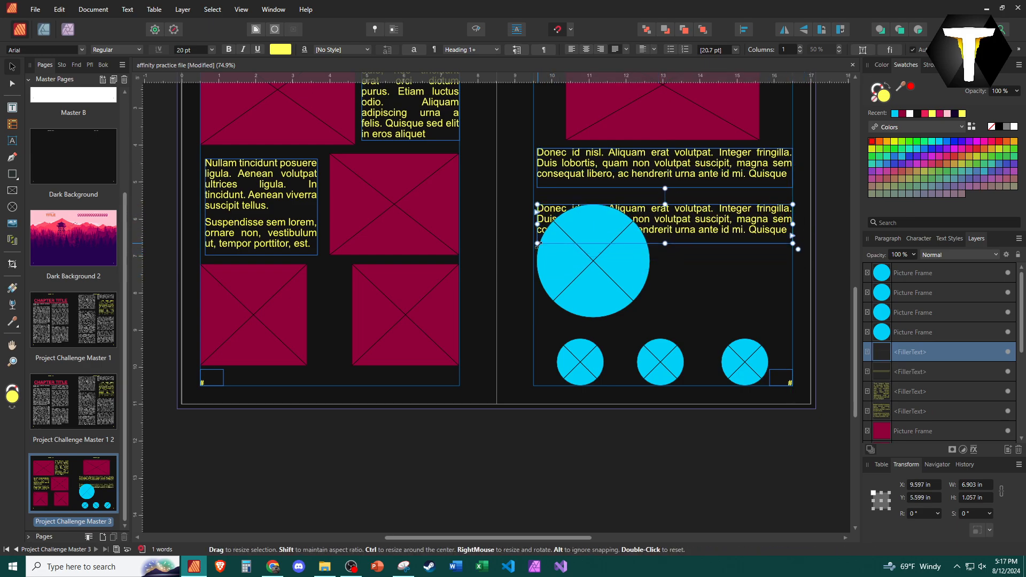
{"action": "left_click_drag", "start_coordinate": [538, 242], "coordinate": [581, 322]}
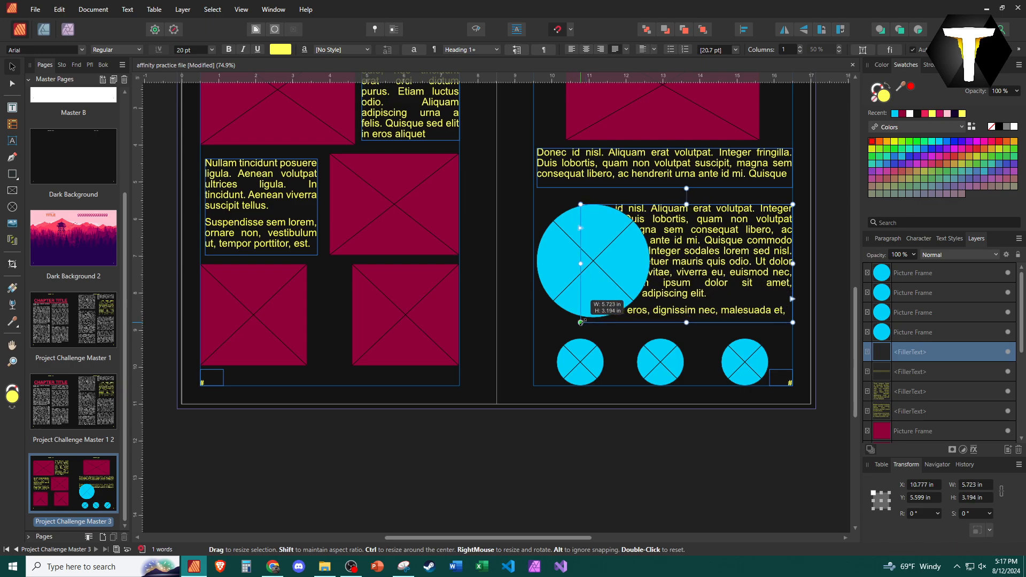
Apply a Tight text wrap to the large cyan circle so the neighbouring text follows its curve.
{"action": "left_click", "coordinate": [254, 33]}
{"action": "left_click", "coordinate": [561, 230]}
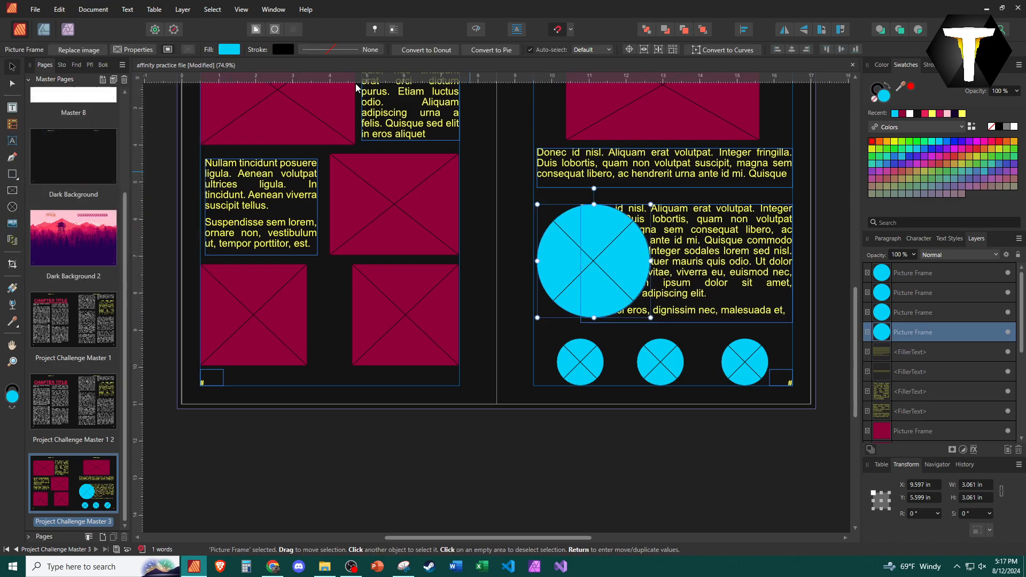
{"action": "left_click", "coordinate": [258, 33]}
{"action": "left_click", "coordinate": [126, 136]}
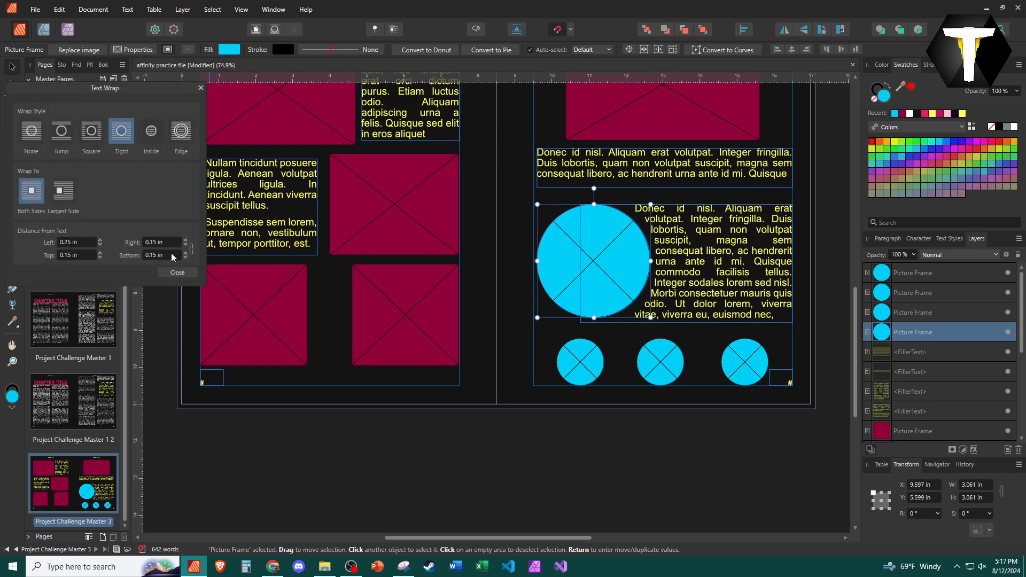
{"action": "left_click", "coordinate": [184, 273]}
{"action": "left_click", "coordinate": [457, 463]}
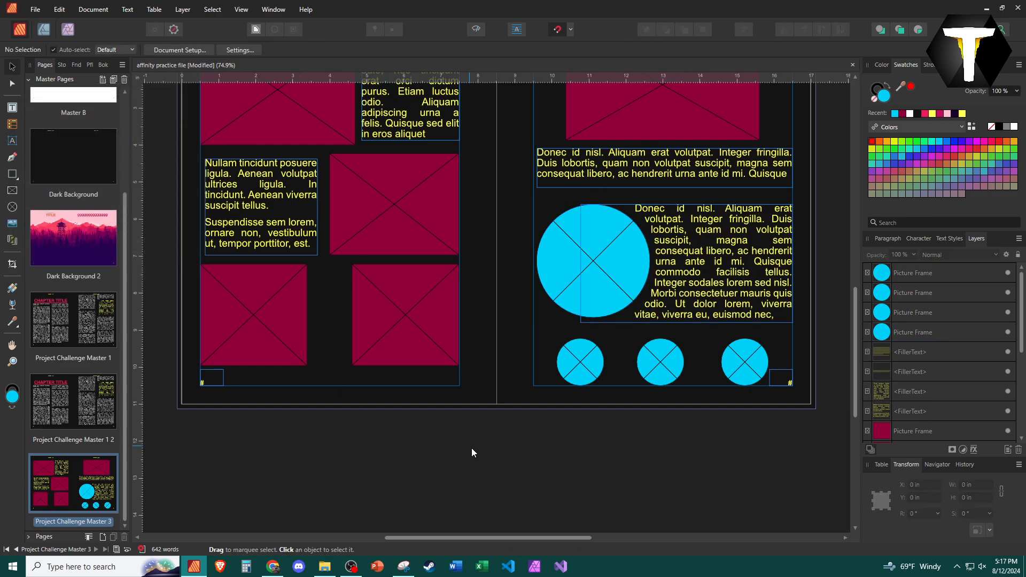
{"action": "scroll", "coordinate": [472, 448], "scroll_direction": "down", "scroll_amount": 1}
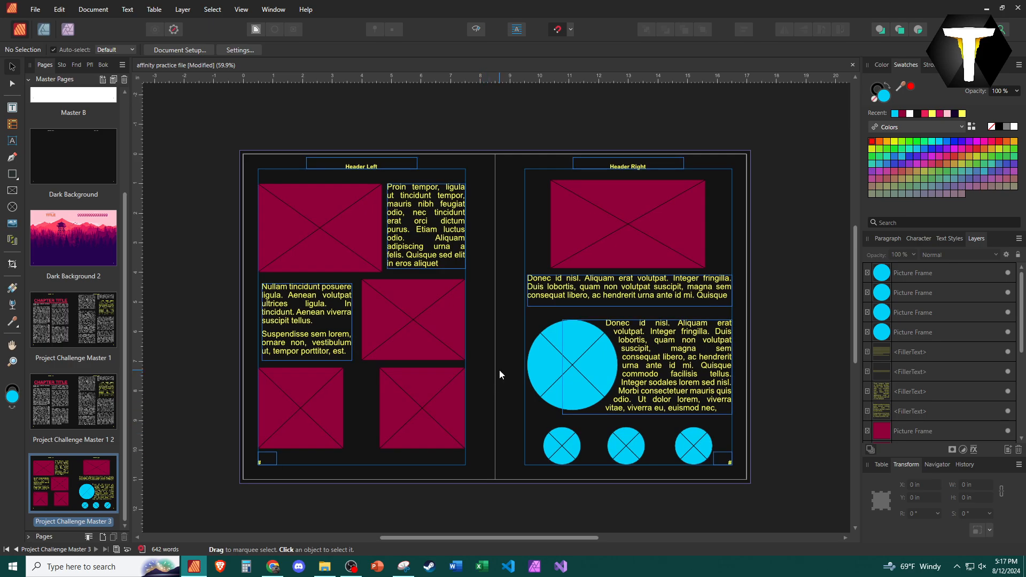
{"action": "scroll", "coordinate": [445, 350], "scroll_direction": "up", "scroll_amount": 7}
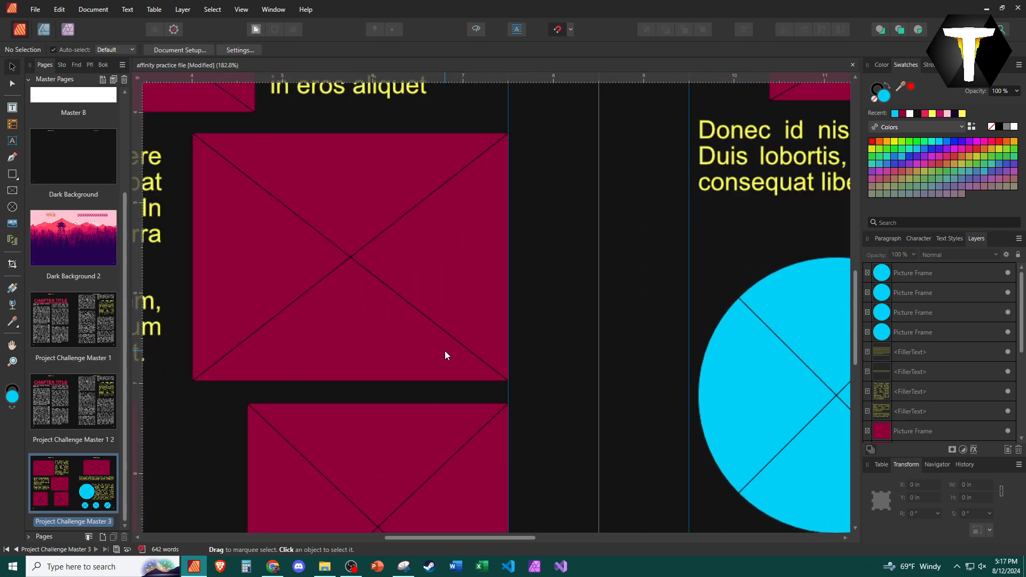
{"action": "scroll", "coordinate": [446, 351], "scroll_direction": "down", "scroll_amount": 6}
{"action": "scroll", "coordinate": [446, 350], "scroll_direction": "down", "scroll_amount": 3}
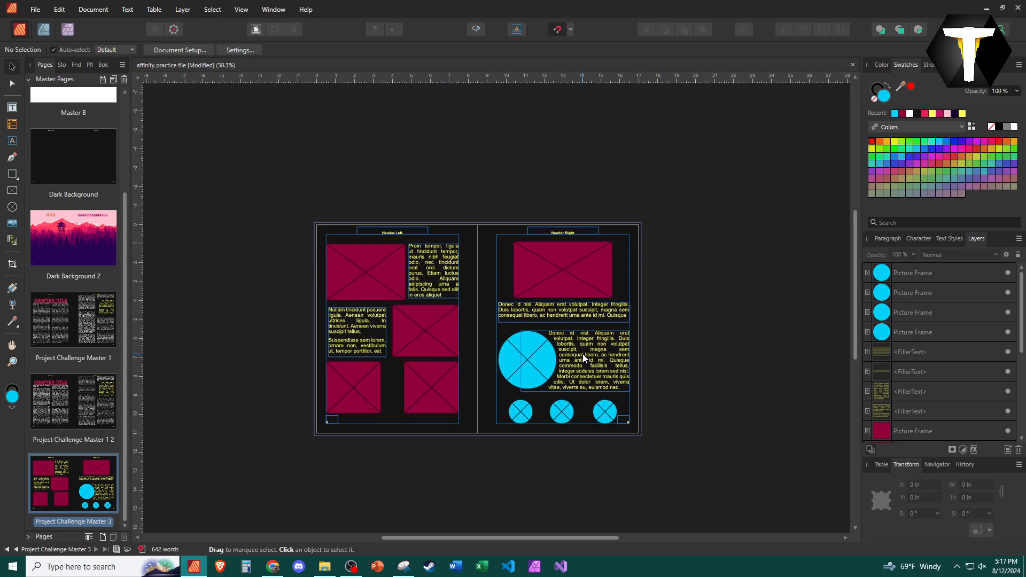
{"action": "scroll", "coordinate": [583, 354], "scroll_direction": "up", "scroll_amount": 2}
{"action": "scroll", "coordinate": [556, 362], "scroll_direction": "left", "scroll_amount": 2}
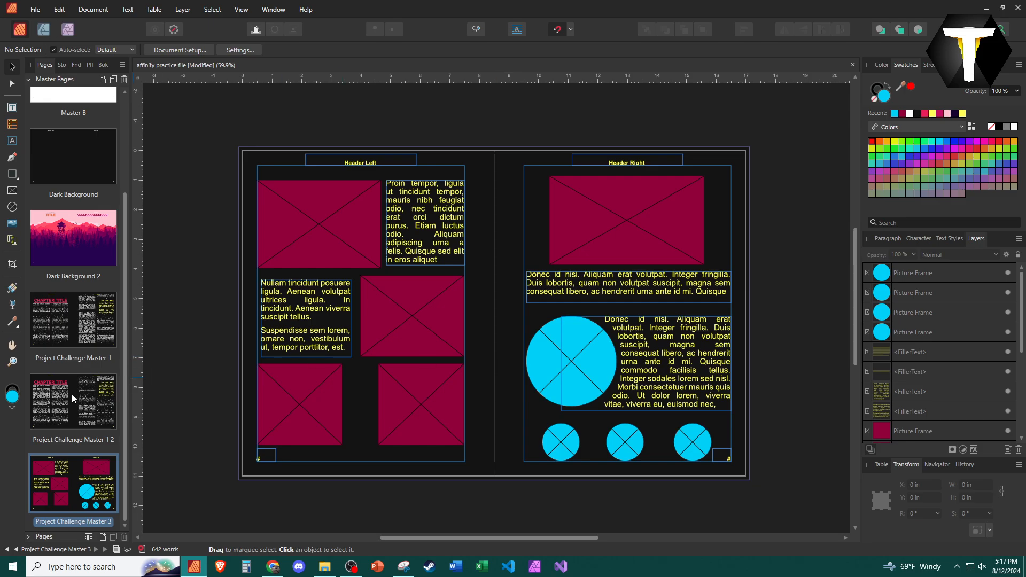
Add two document pages after page 7 using the Project Challenge Master 3 layout.
{"action": "left_click", "coordinate": [29, 79]}
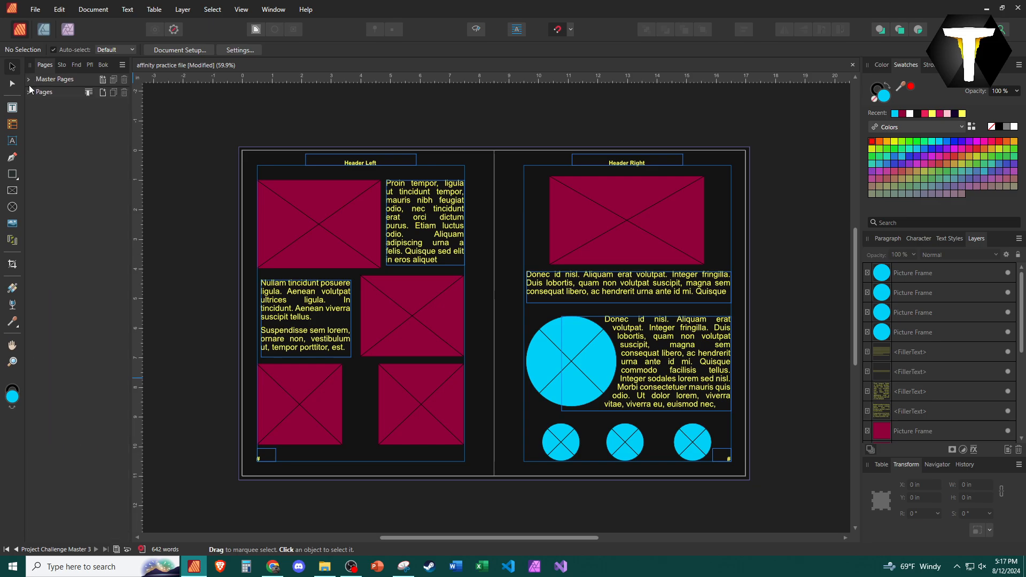
{"action": "left_click", "coordinate": [29, 91]}
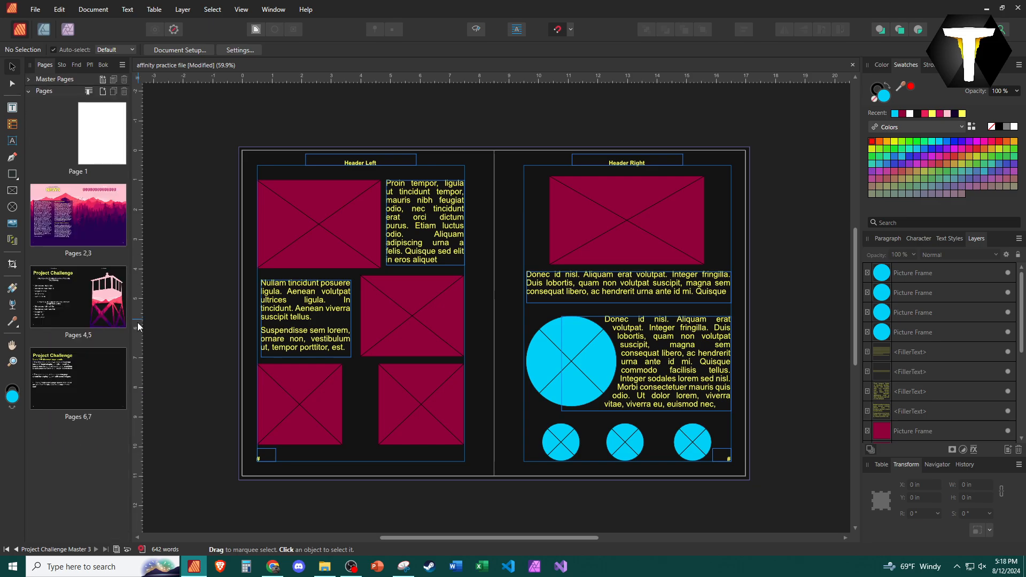
{"action": "right_click", "coordinate": [102, 476]}
{"action": "left_click_drag", "start_coordinate": [157, 364], "coordinate": [144, 408]}
{"action": "right_click", "coordinate": [96, 464]}
{"action": "left_click", "coordinate": [141, 360]}
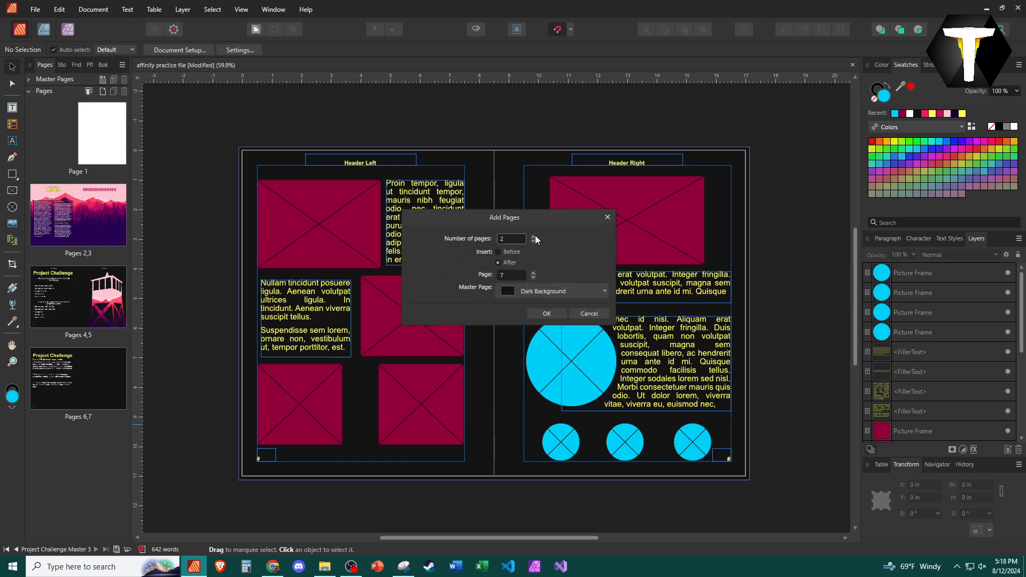
{"action": "left_click", "coordinate": [550, 291]}
{"action": "scroll", "coordinate": [566, 470], "scroll_direction": "down", "scroll_amount": 2}
{"action": "left_click", "coordinate": [564, 455]}
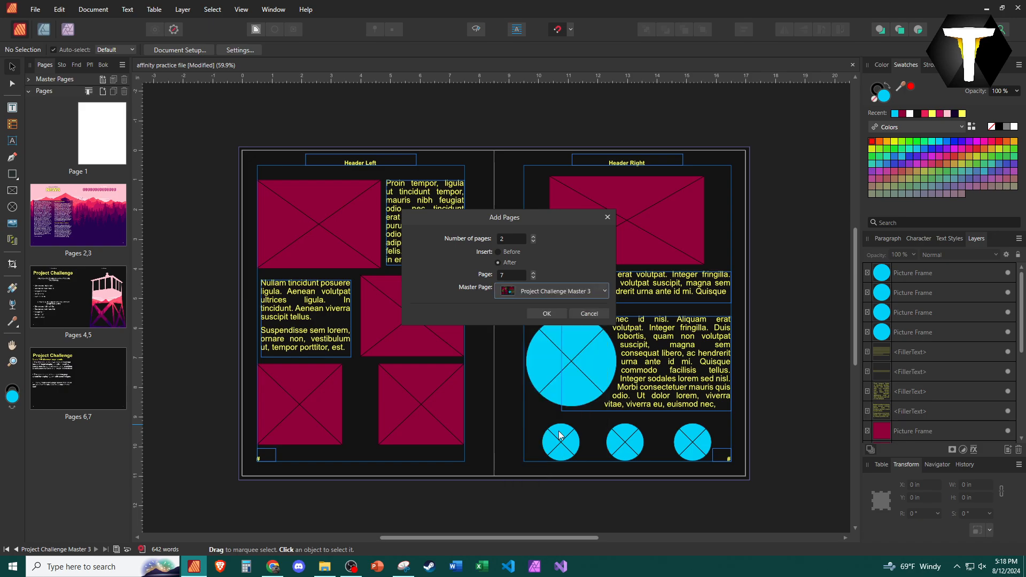
{"action": "left_click", "coordinate": [547, 314]}
Load the Affinity_Publisher_V2_icon.svg image into the middle picture frame on page 8.
{"action": "left_click", "coordinate": [395, 325]}
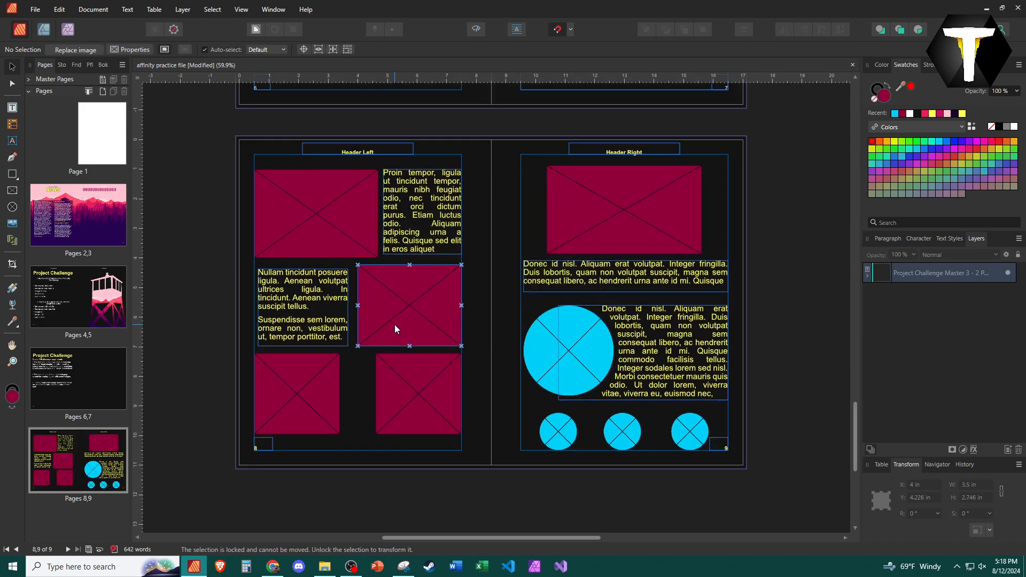
{"action": "left_click", "coordinate": [83, 50]}
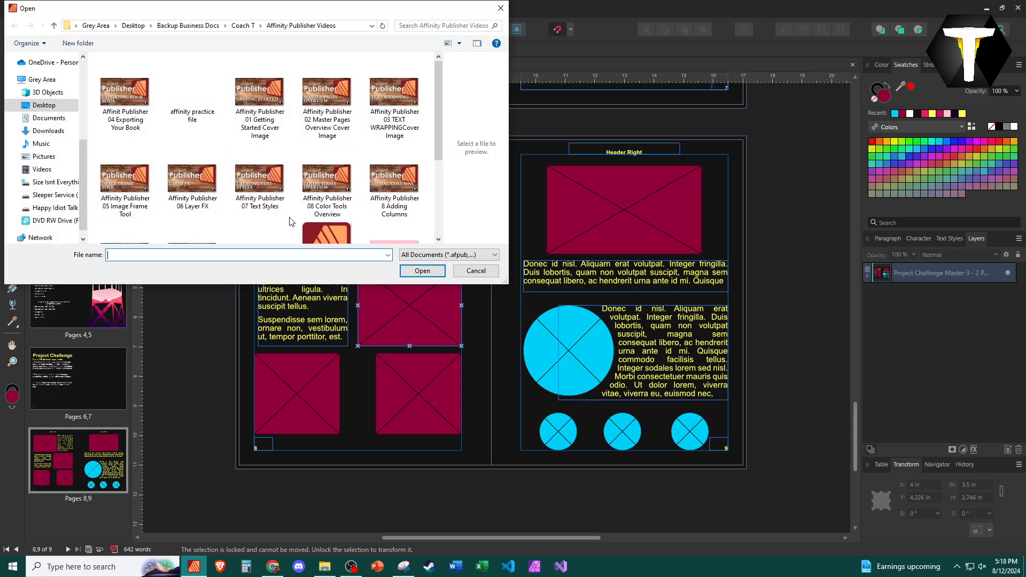
{"action": "scroll", "coordinate": [329, 193], "scroll_direction": "down", "scroll_amount": 1}
{"action": "left_click", "coordinate": [327, 111]}
{"action": "double_click", "coordinate": [327, 111]}
Load the Ukulele4 image into the large rectangular picture frame on page 9 and scale it to 150%.
{"action": "left_click", "coordinate": [639, 179]}
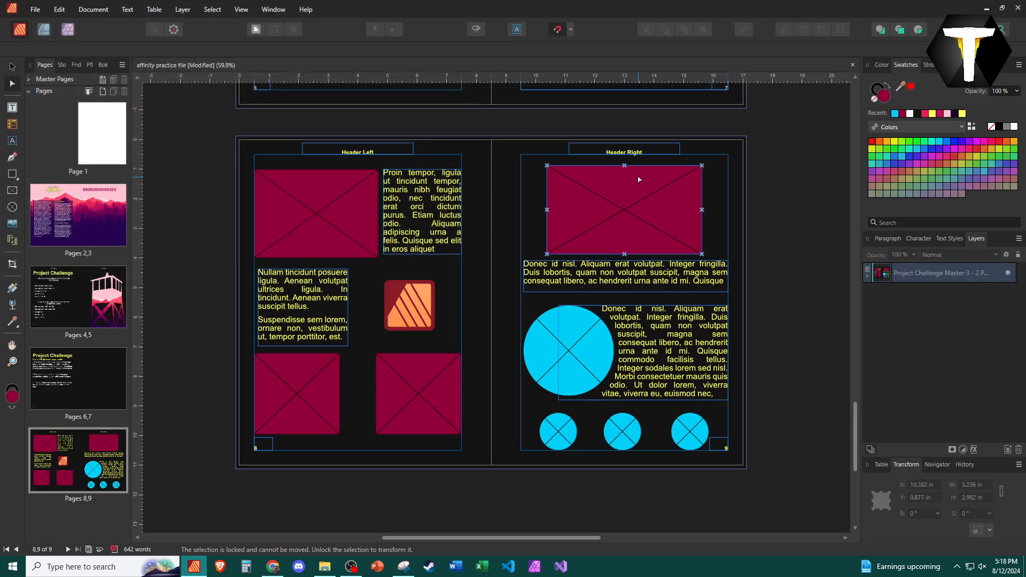
{"action": "key", "text": "Escape"}
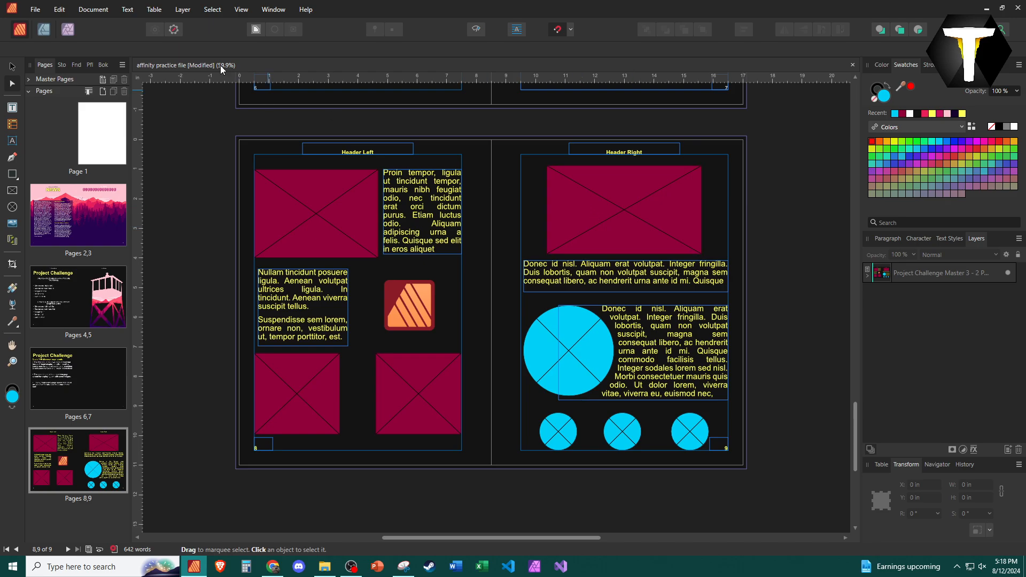
{"action": "left_click", "coordinate": [411, 310]}
{"action": "left_click", "coordinate": [610, 213]}
{"action": "left_click", "coordinate": [13, 70]}
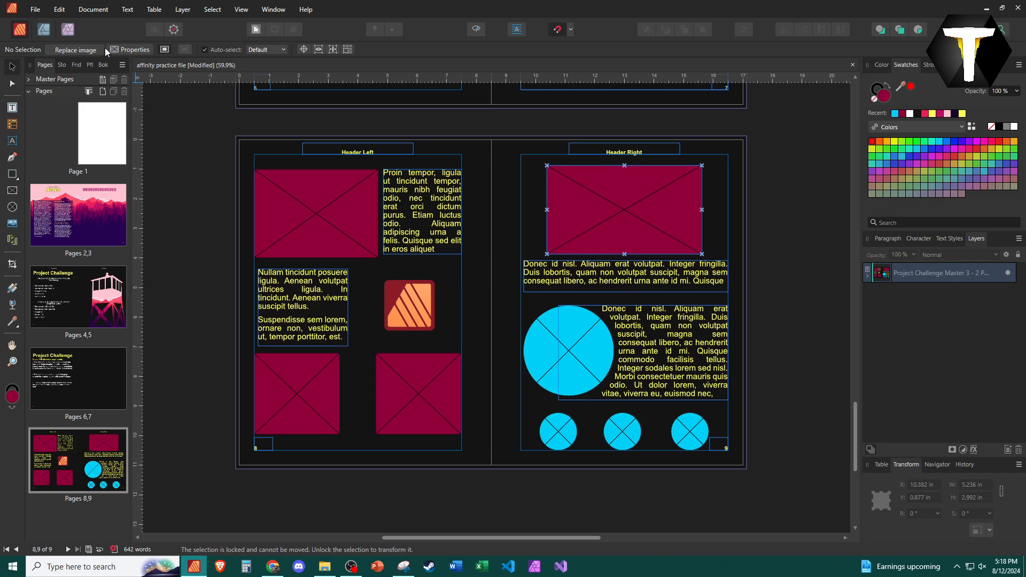
{"action": "left_click", "coordinate": [80, 51]}
{"action": "scroll", "coordinate": [207, 219], "scroll_direction": "down", "scroll_amount": 3}
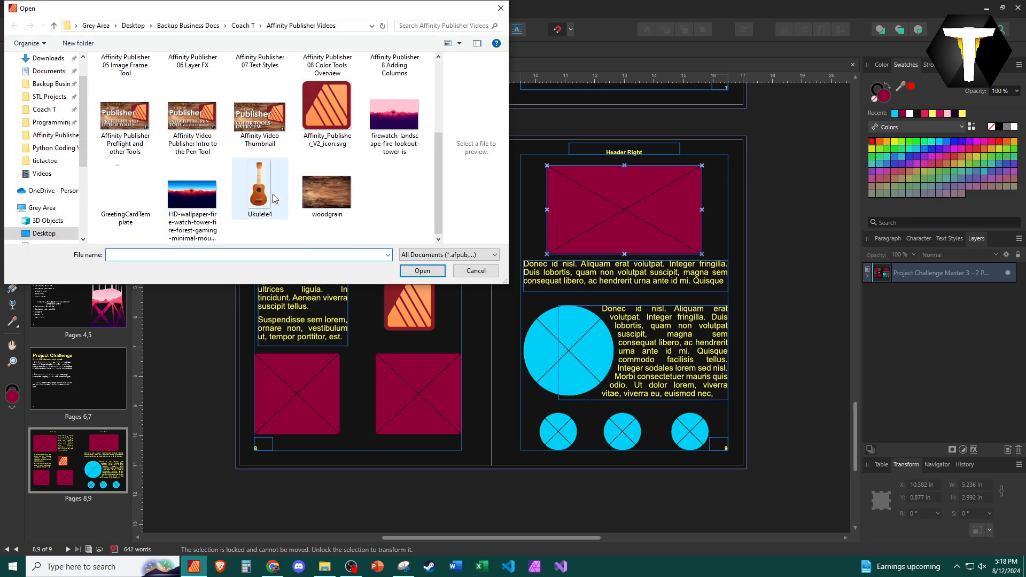
{"action": "double_click", "coordinate": [259, 187]}
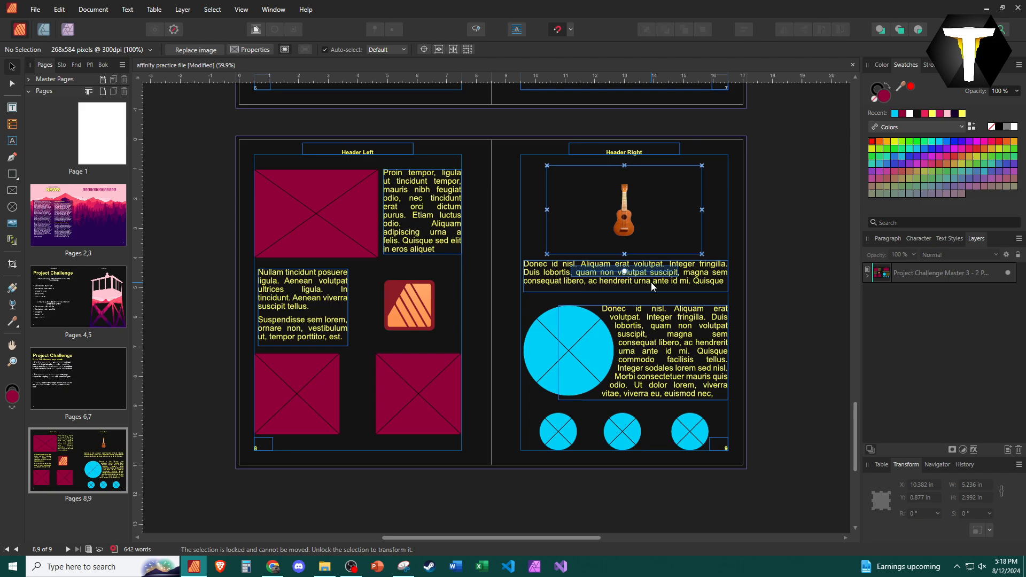
{"action": "left_click_drag", "start_coordinate": [626, 274], "coordinate": [652, 271]}
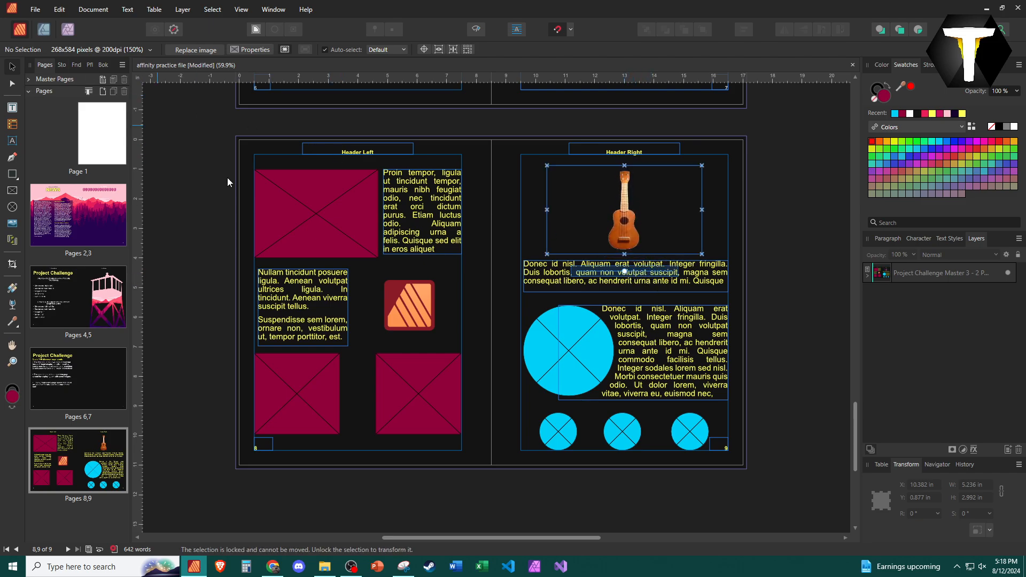
Load the HD-wallpaper fire watch tower image into the leftmost small circular frame on page 9.
{"action": "left_click", "coordinate": [444, 408]}
{"action": "left_click", "coordinate": [555, 447]}
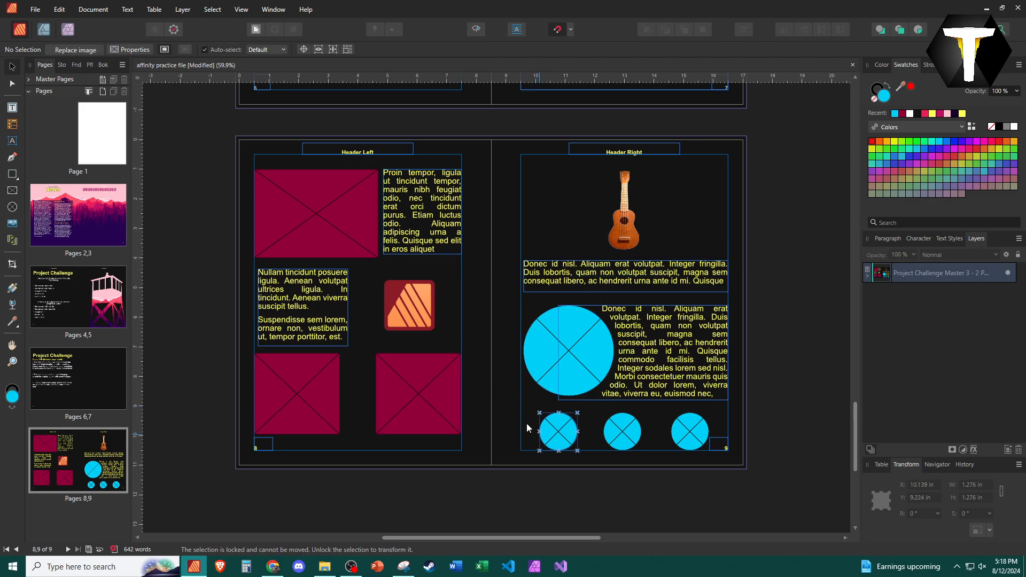
{"action": "left_click", "coordinate": [80, 49]}
{"action": "scroll", "coordinate": [110, 232], "scroll_direction": "down", "scroll_amount": 3}
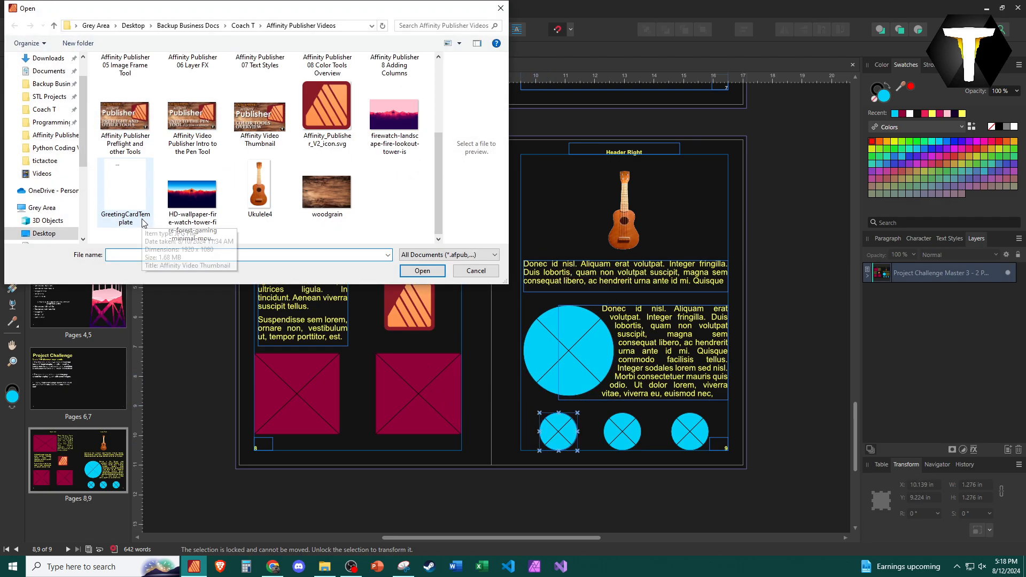
{"action": "double_click", "coordinate": [198, 208]}
Load the firewatch-landscape fire lookout tower image into the rightmost small circular frame on page 9.
{"action": "left_click", "coordinate": [693, 434]}
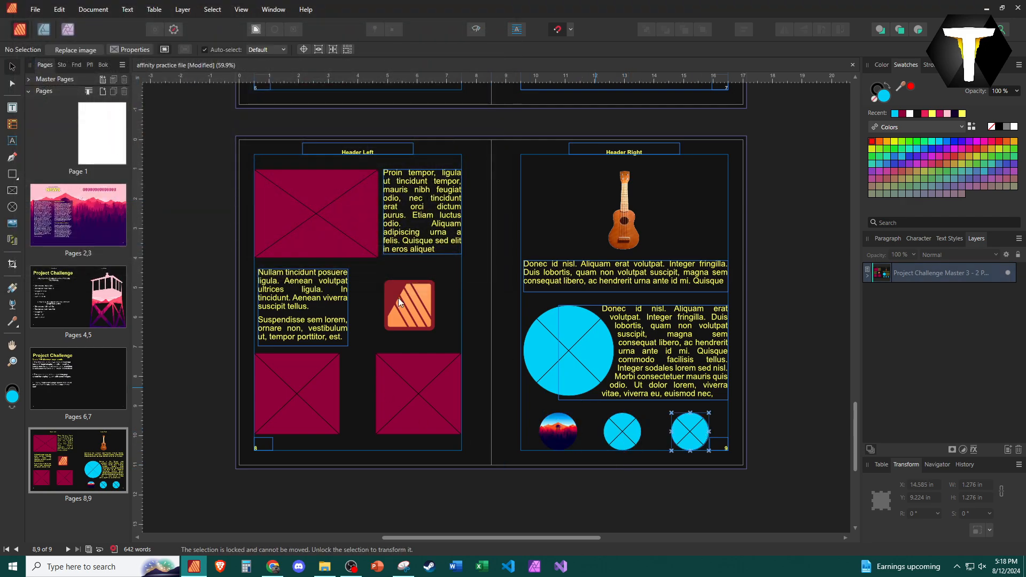
{"action": "left_click", "coordinate": [89, 49]}
{"action": "scroll", "coordinate": [338, 184], "scroll_direction": "down", "scroll_amount": 3}
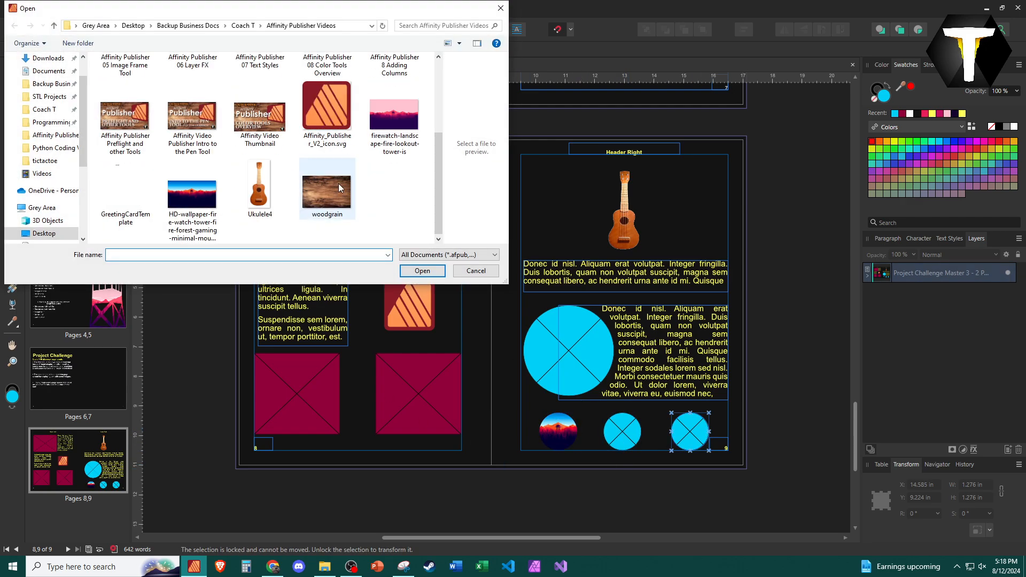
{"action": "left_click", "coordinate": [400, 113]}
{"action": "double_click", "coordinate": [400, 113]}
{"action": "left_click", "coordinate": [612, 479]}
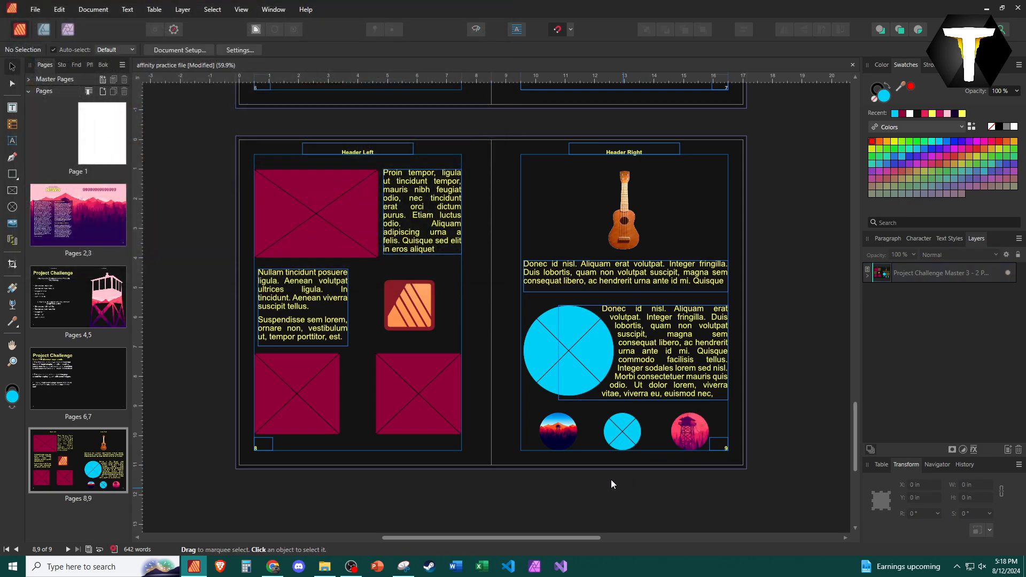
Load the Affinity Video Publisher Intro to the Pen Tool image into page 8's upper frame and scale it to about 59%.
{"action": "left_click", "coordinate": [328, 174]}
{"action": "left_click", "coordinate": [82, 50]}
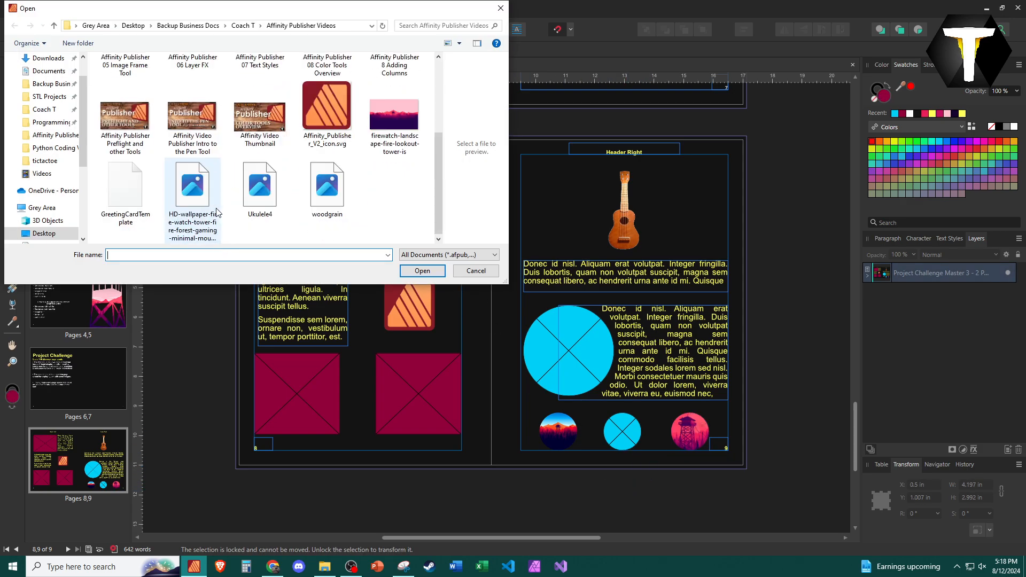
{"action": "double_click", "coordinate": [197, 122]}
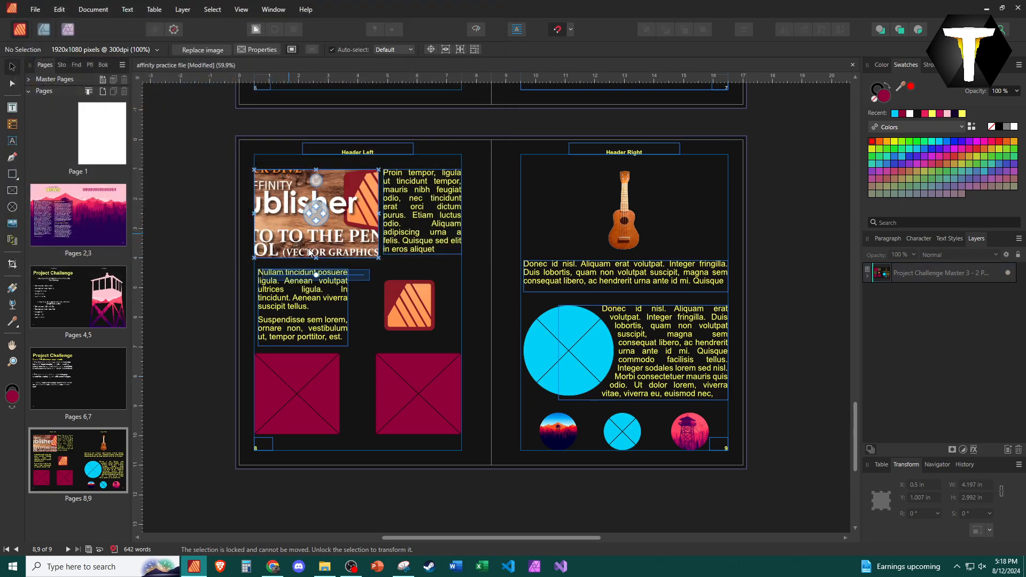
{"action": "left_click_drag", "start_coordinate": [297, 277], "coordinate": [286, 277]}
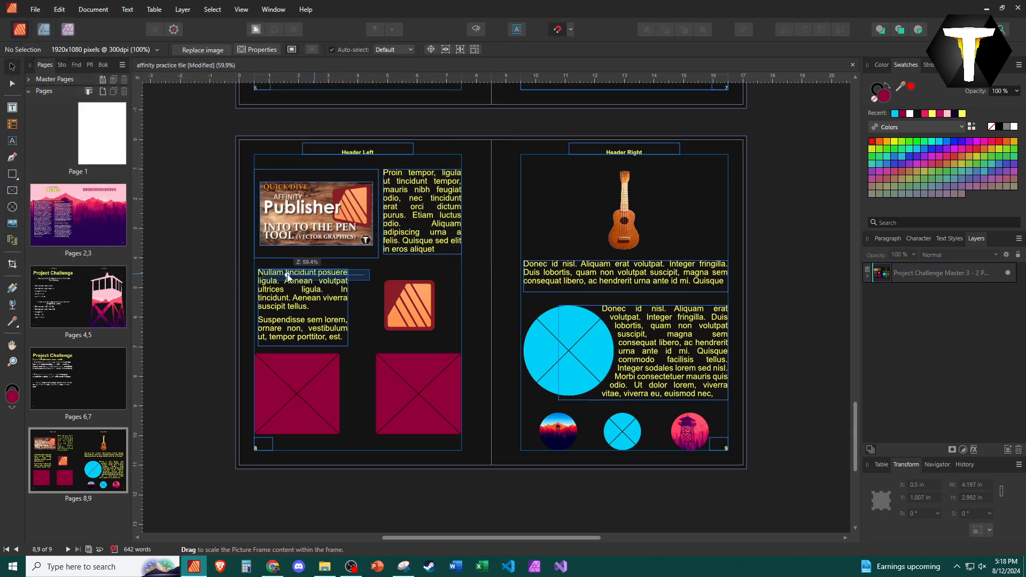
{"action": "left_click", "coordinate": [241, 335]}
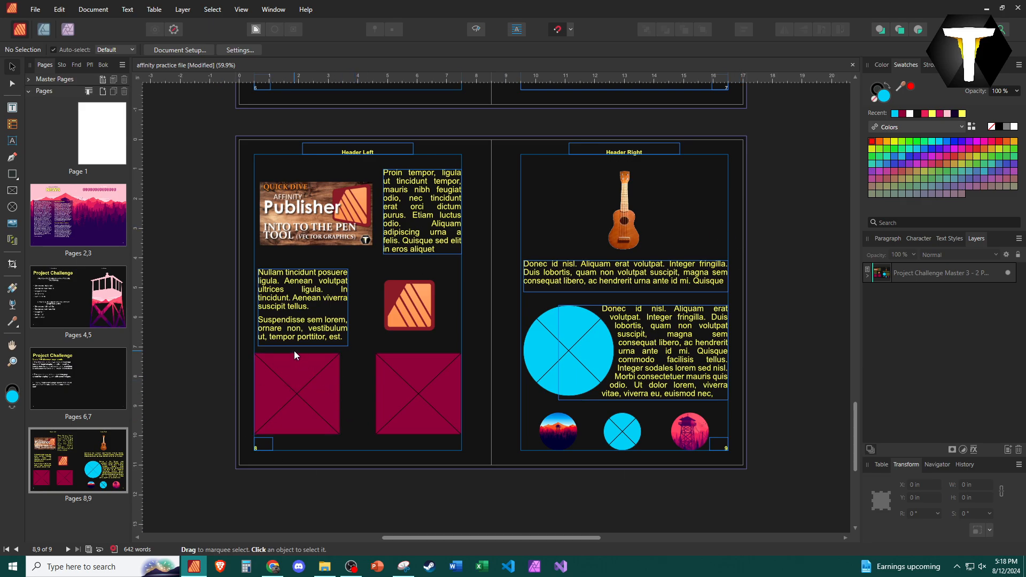
Go back to the pages 6,7 spread to review the project challenge instructions.
{"action": "scroll", "coordinate": [294, 350], "scroll_direction": "up", "scroll_amount": 3}
{"action": "left_click", "coordinate": [70, 380]}
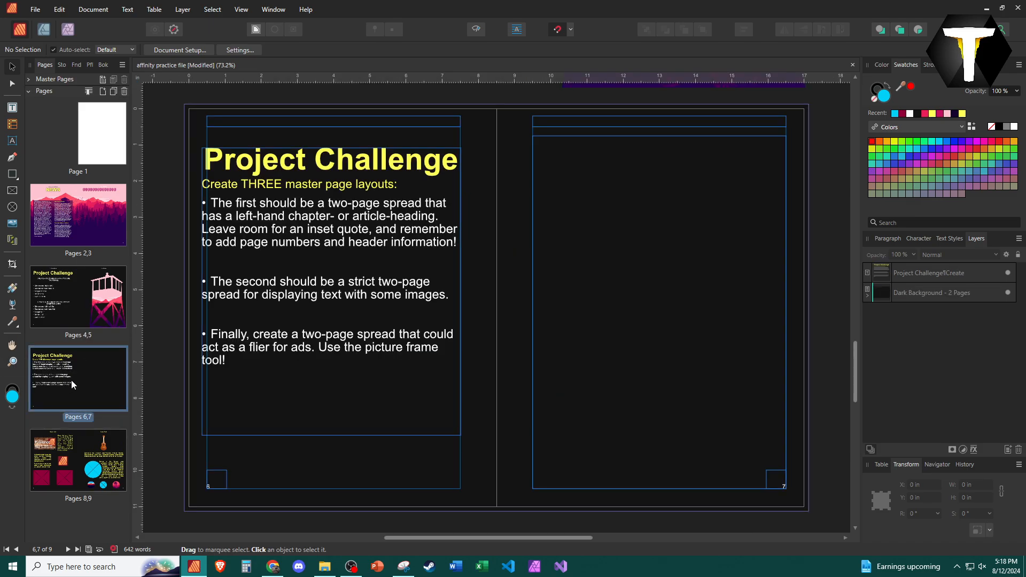